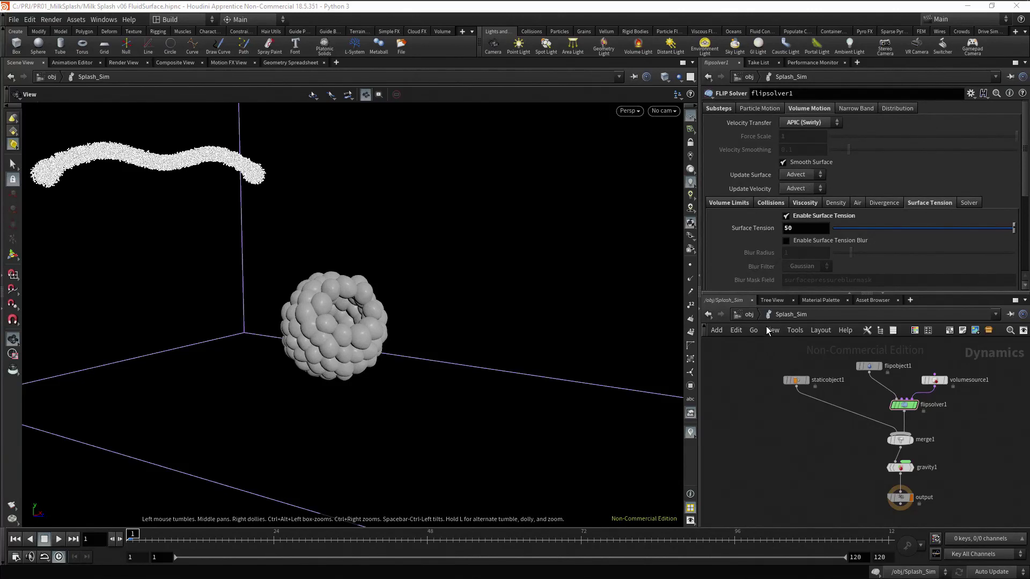
Add a new Geometry object to the object-level network below Splash_Sim
left_click(749, 314)
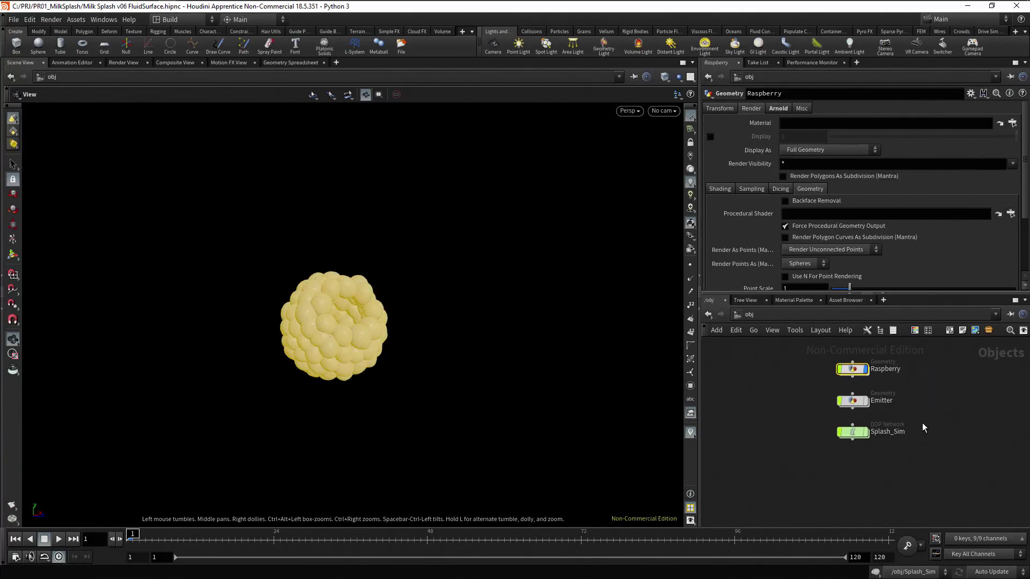
left_click(861, 464)
key("Tab")
type("geo")
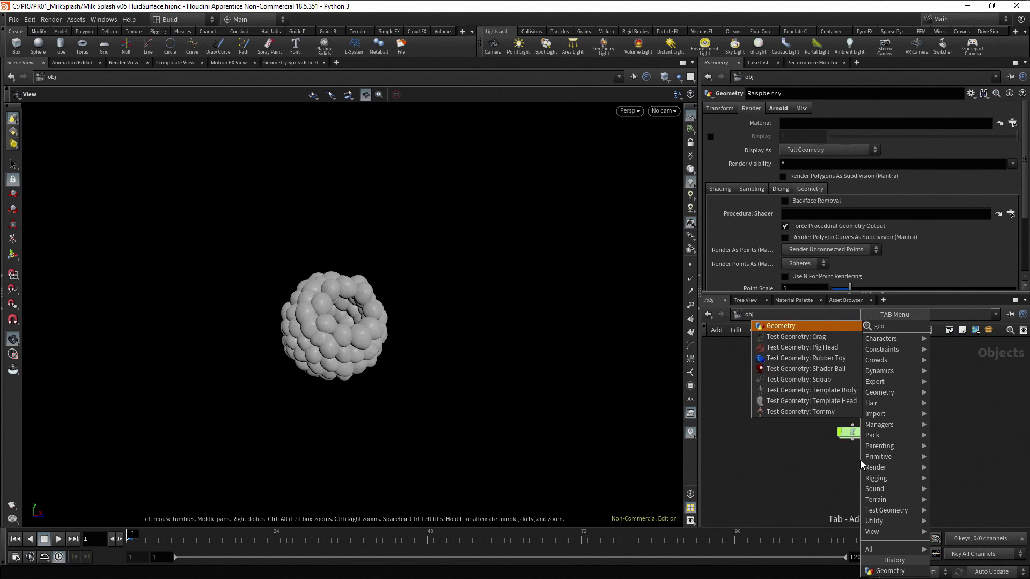
key("Return")
left_click(858, 465)
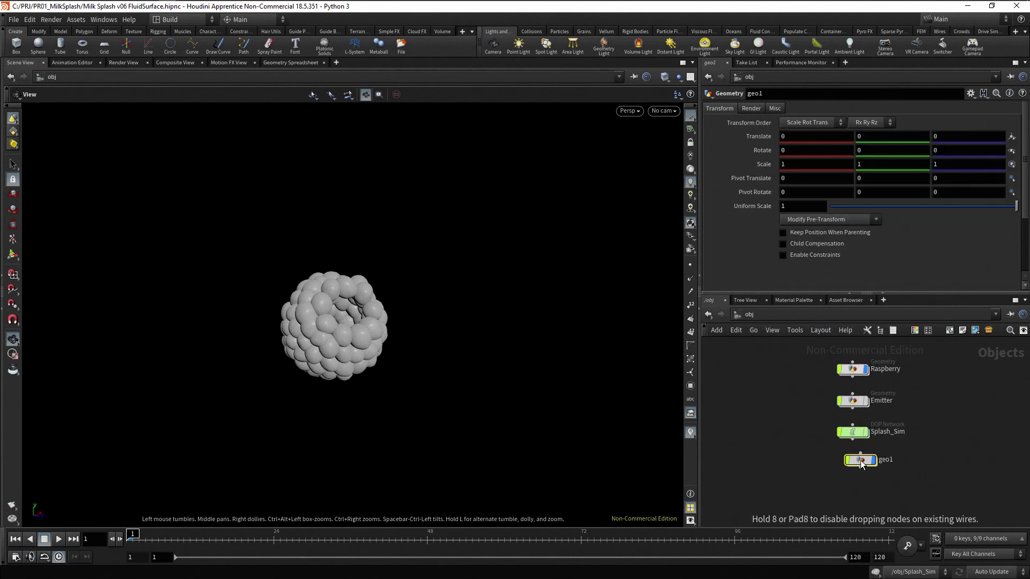
Rename the new geometry object as Splash_Mesh
double_click(880, 466)
type("Splash_Mesh")
key("Return")
left_click(941, 485)
key("h")
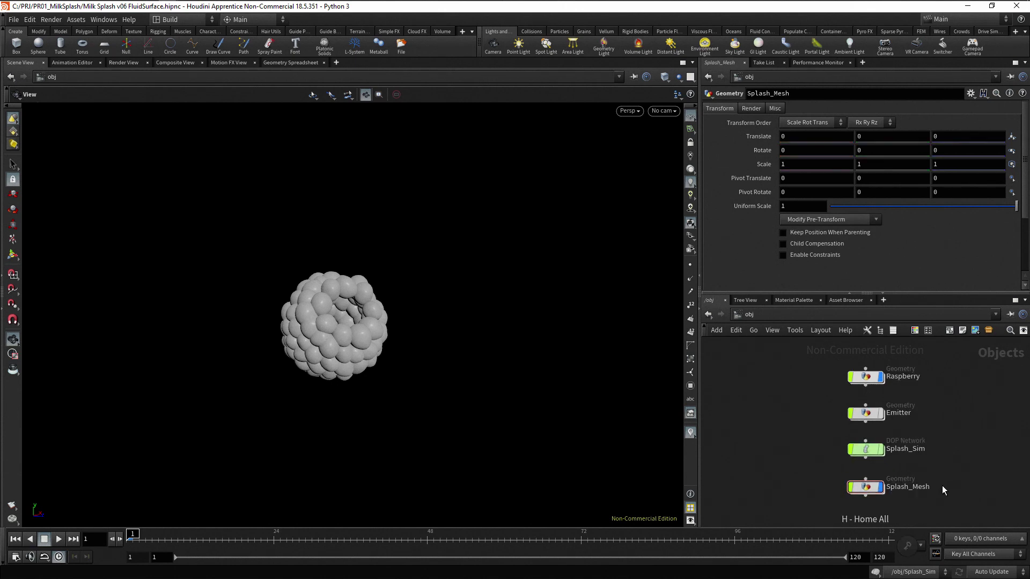
Add a DOP I/O node inside the Splash_Mesh network
double_click(865, 487)
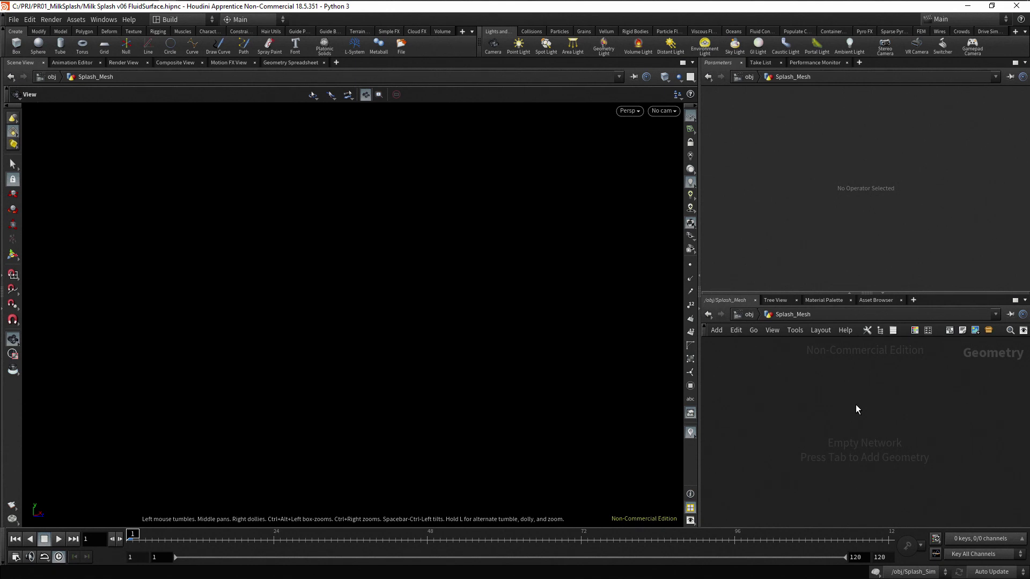
key("Tab")
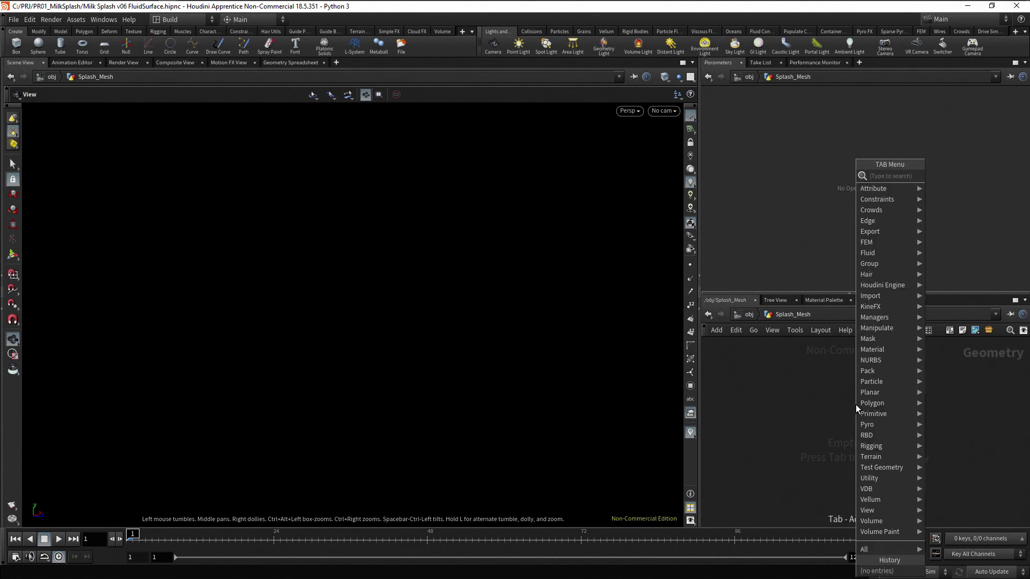
type("dopio")
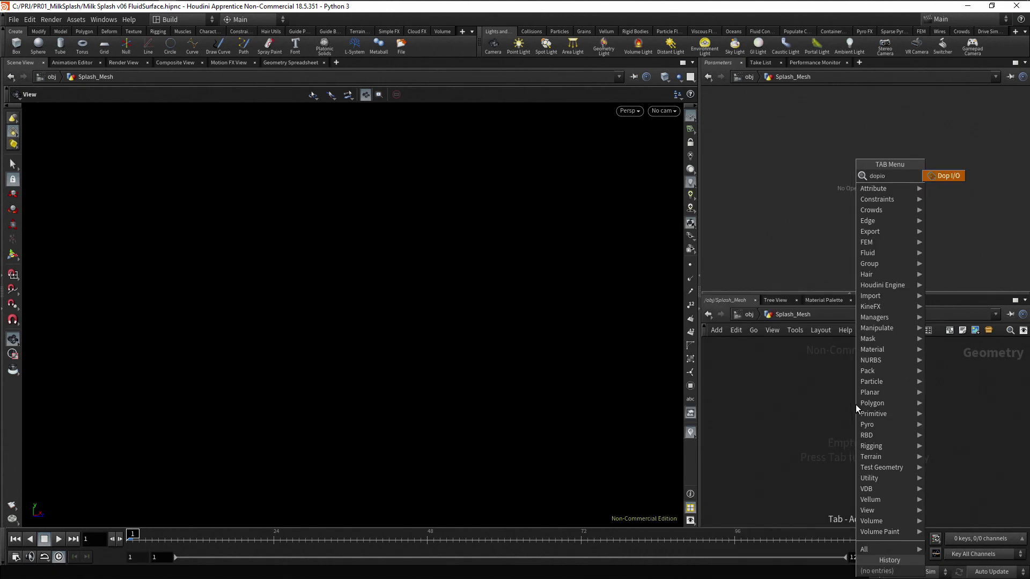
key("Return")
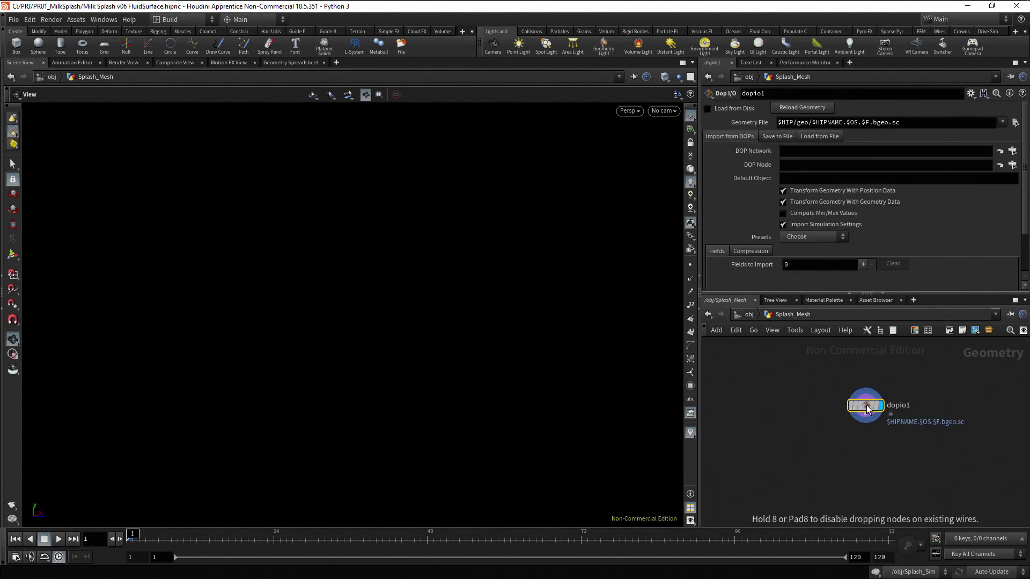
left_click(867, 410)
Rename the DOP I/O node as RawParticles_v01
double_click(898, 405)
type("Raw")
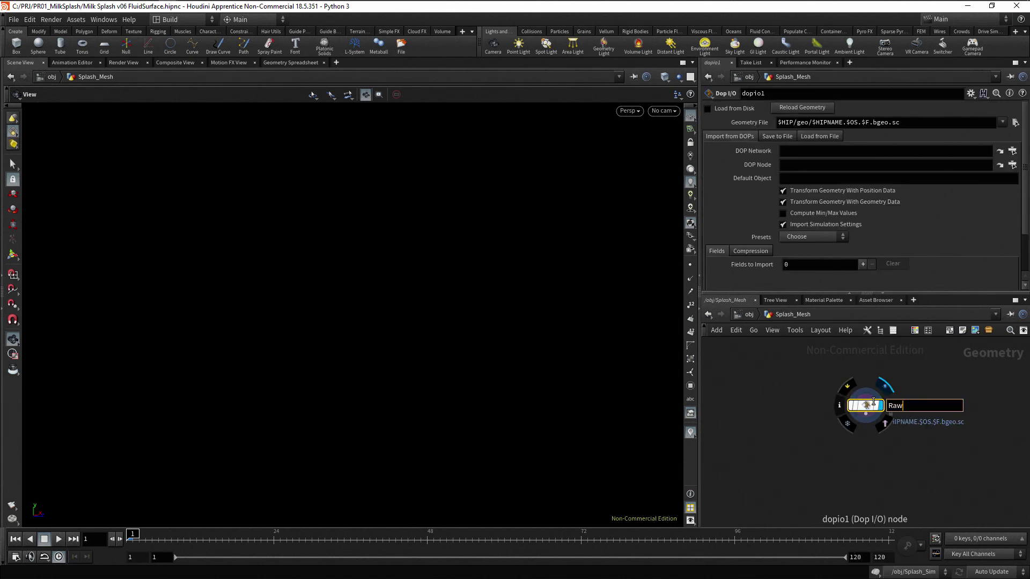
type("Particles_v01")
key("Return")
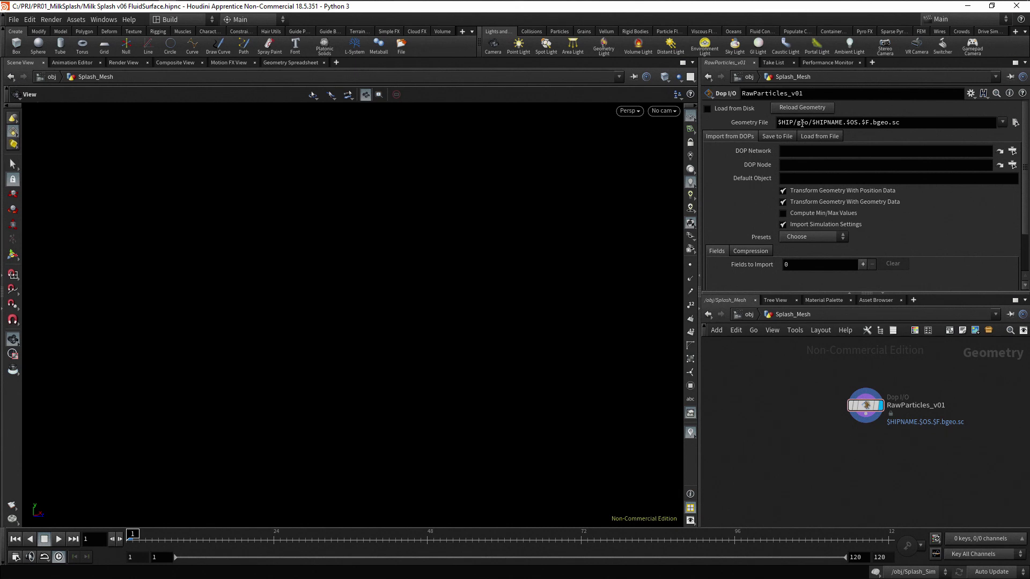
Set the geometry file path of RawParticles_v01 to $HIP/geo/$OS/$OS.$F3.bgeo.sc and check its expanded path
left_click_drag(812, 123, 841, 129)
type("$OS")
key("Delete")
type("/")
key("Return")
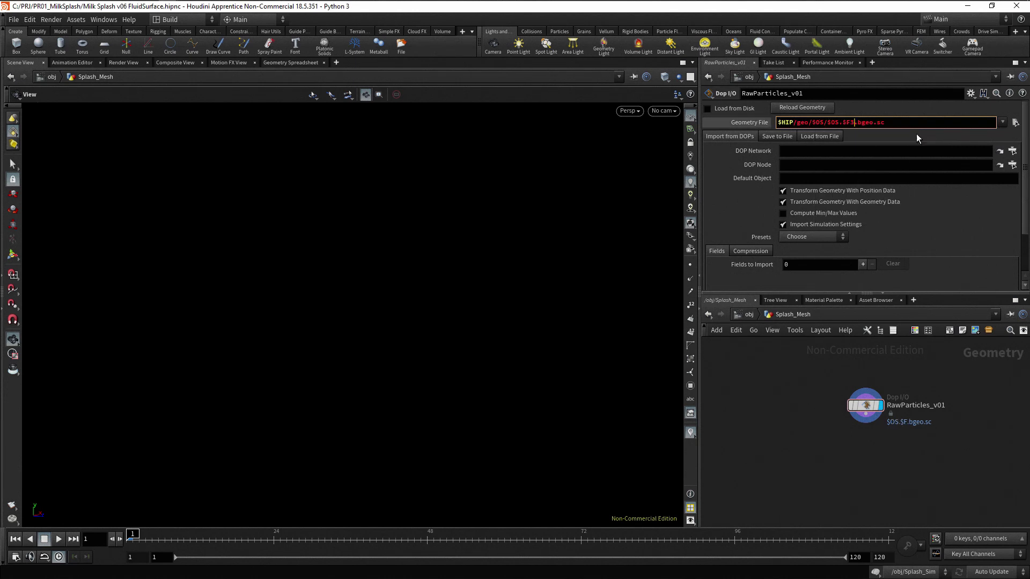
key("Return")
left_click(755, 122)
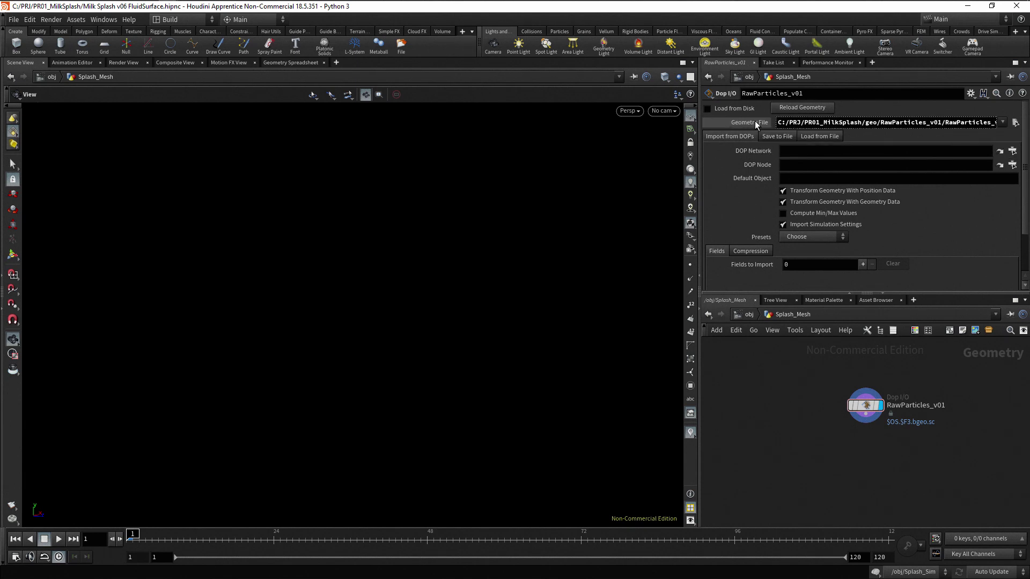
left_click(755, 120)
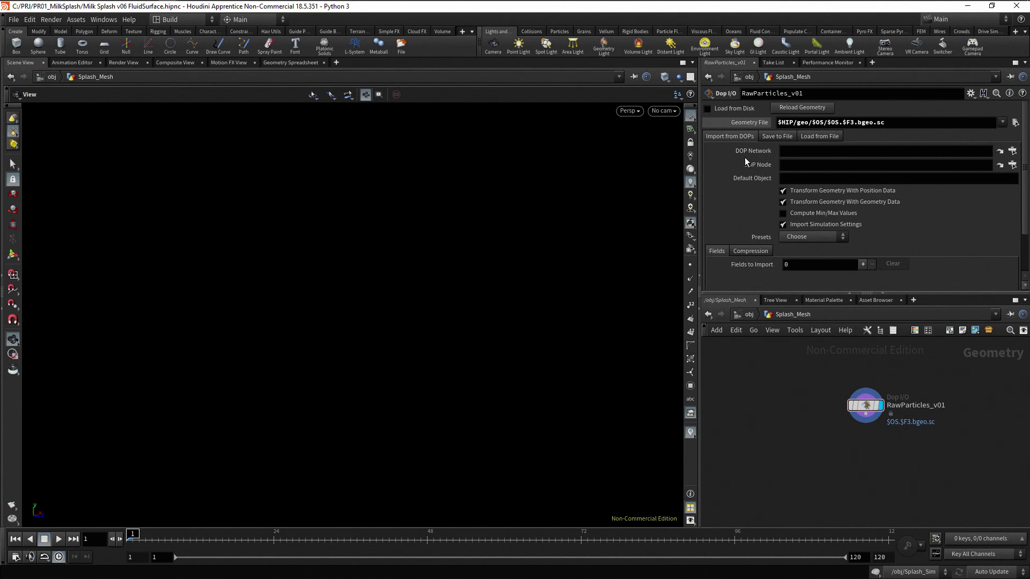
Set the DOP network of RawParticles_v01 to /obj/Splash_Sim and its DOP node to /obj/Splash_Sim/flipobject1
left_click(1012, 152)
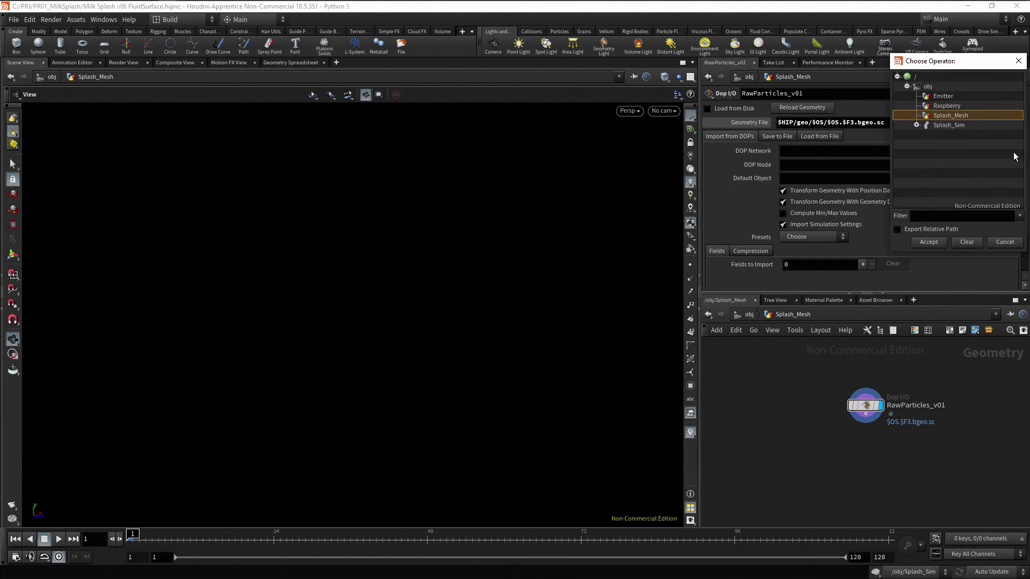
left_click(955, 127)
left_click(942, 243)
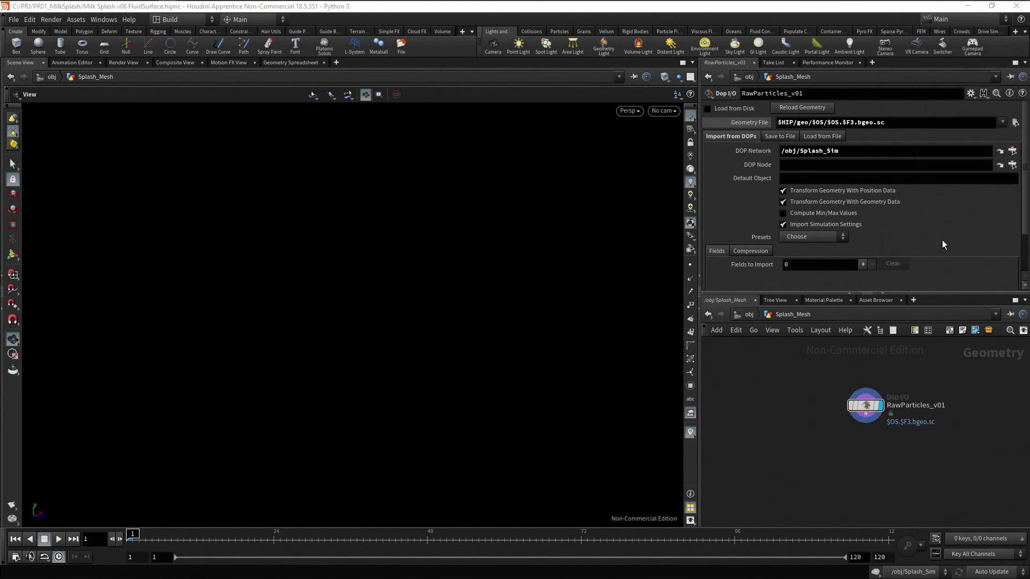
left_click(1013, 165)
left_click(916, 168)
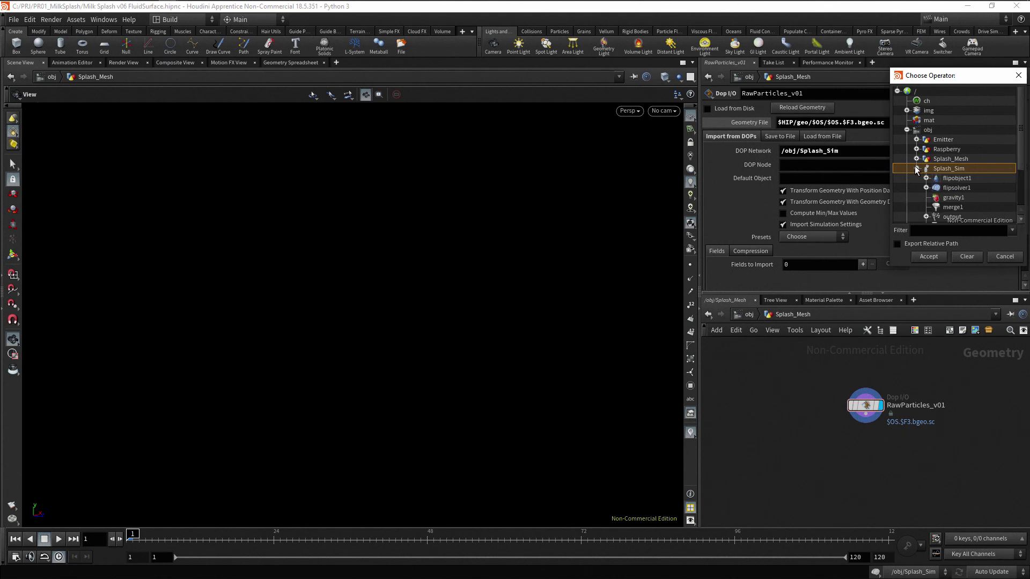
left_click(964, 178)
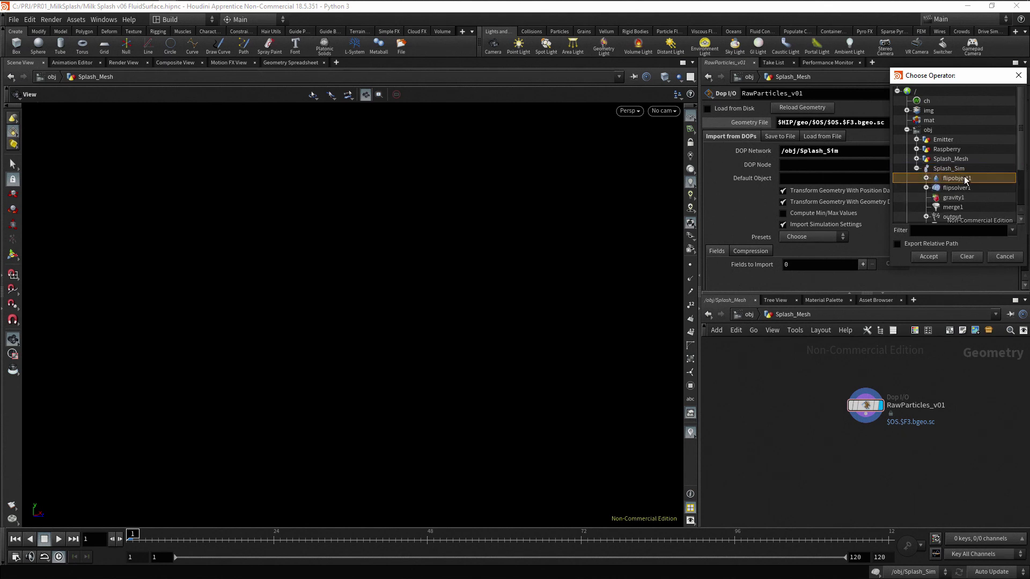
left_click(936, 258)
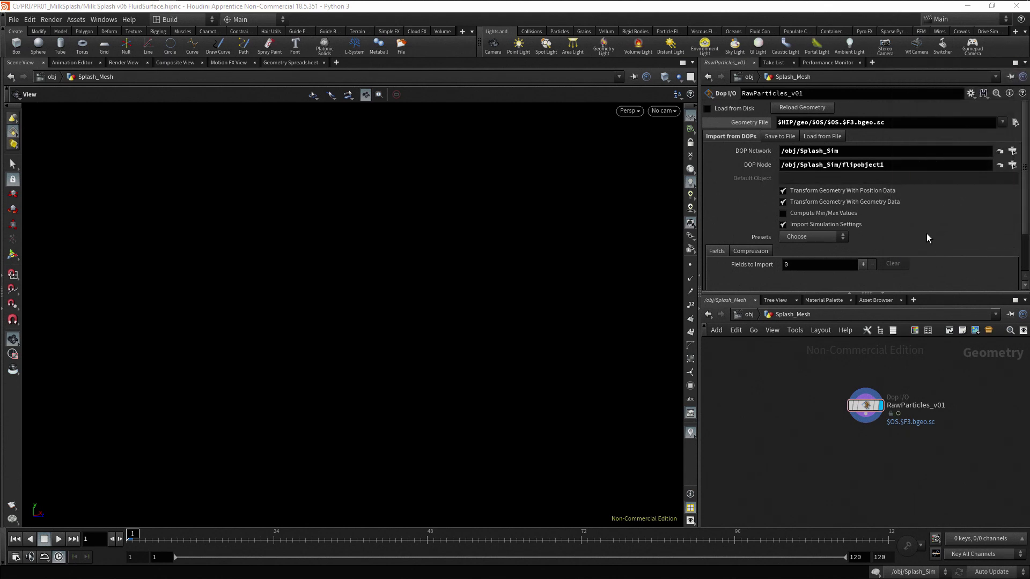
Apply the FLIP Fluid preset to the DOP import and open the node's save-to-file settings
left_click(842, 237)
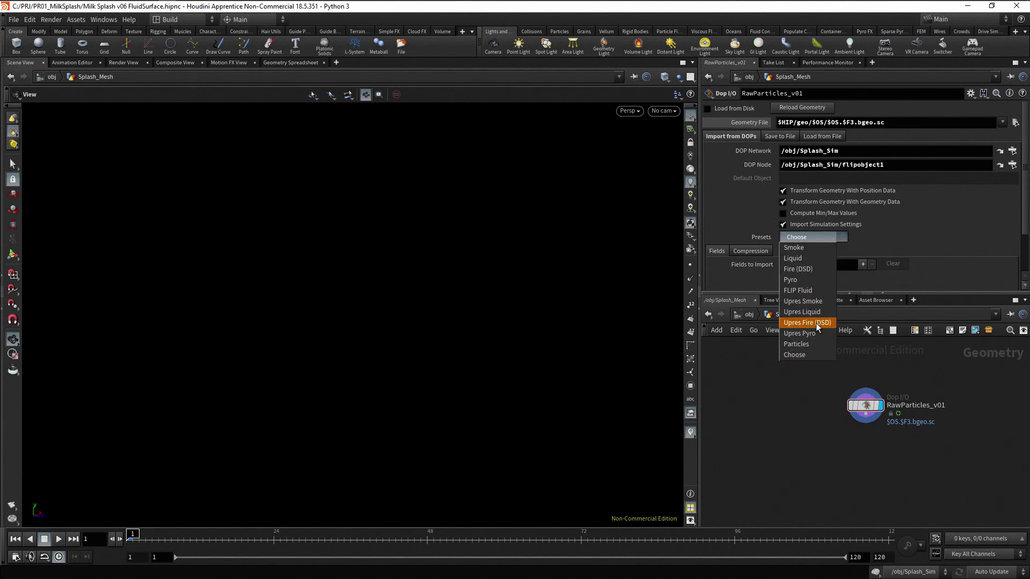
left_click(816, 291)
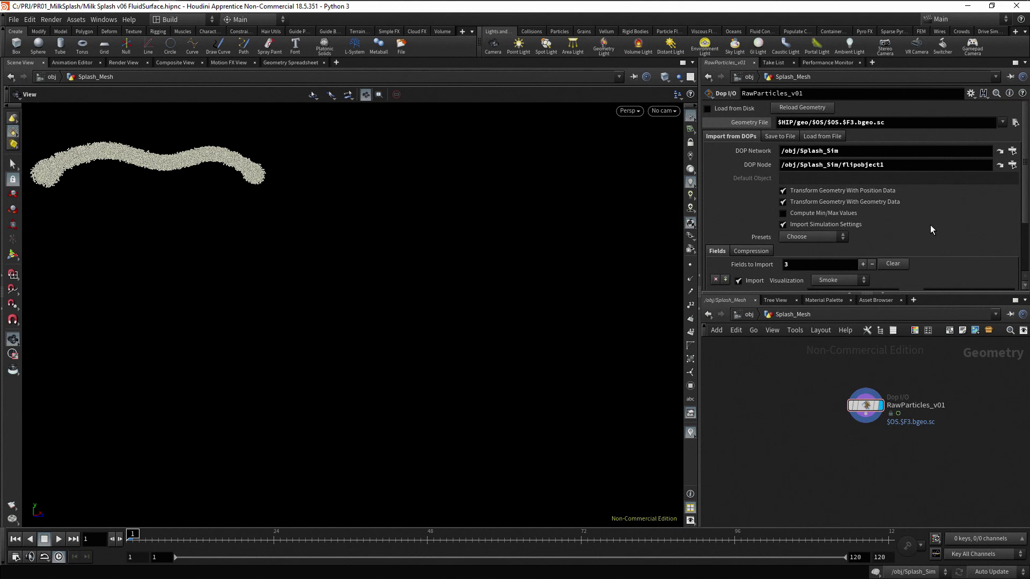
left_click_drag(1025, 195, 1023, 247)
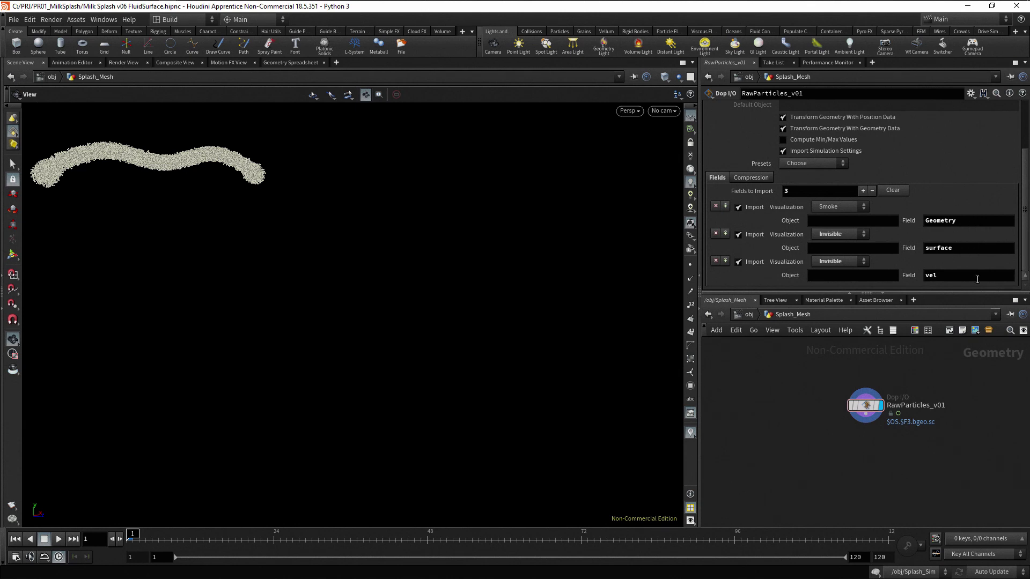
left_click_drag(1024, 203, 1026, 142)
left_click(786, 135)
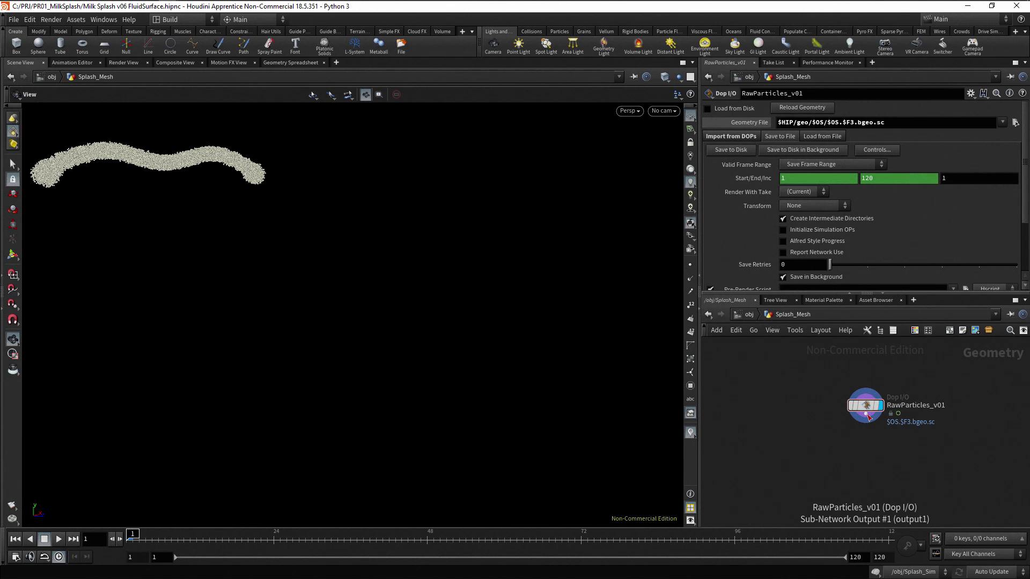
Add a Fluid Compress node connected to the output of RawParticles_v01 and display its result
left_click_drag(867, 417, 866, 449)
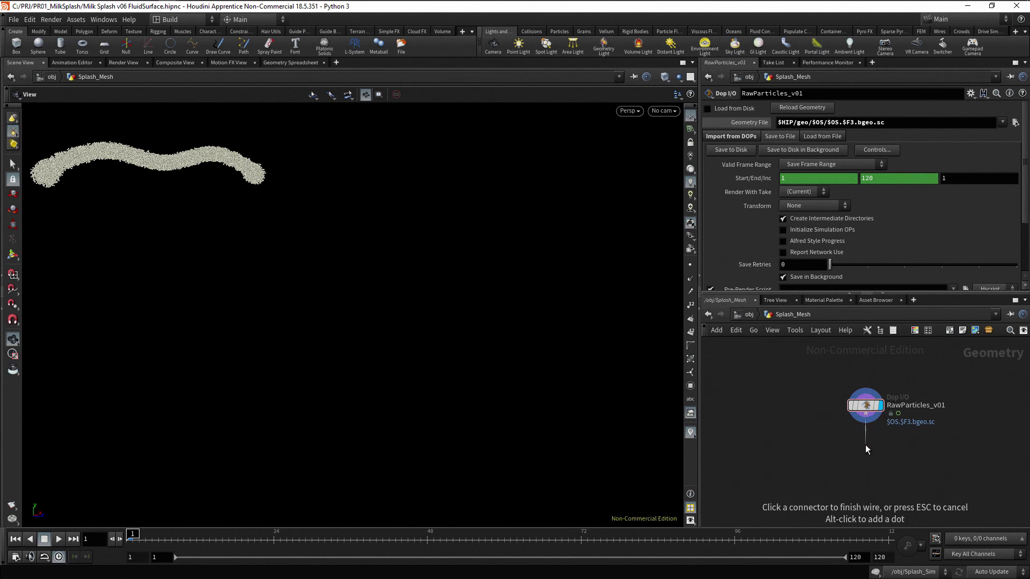
key("Tab")
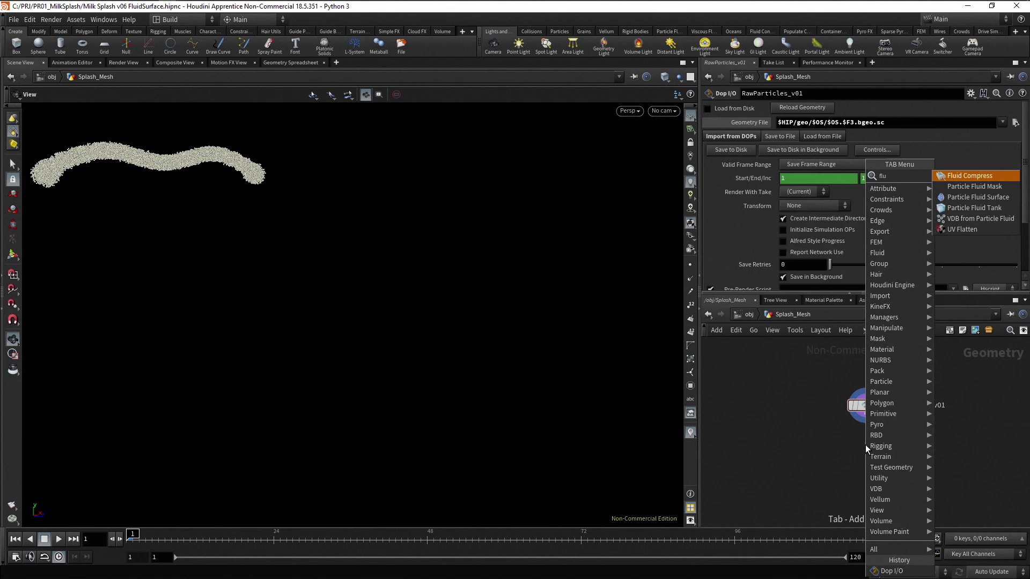
key("Escape")
left_click(866, 445)
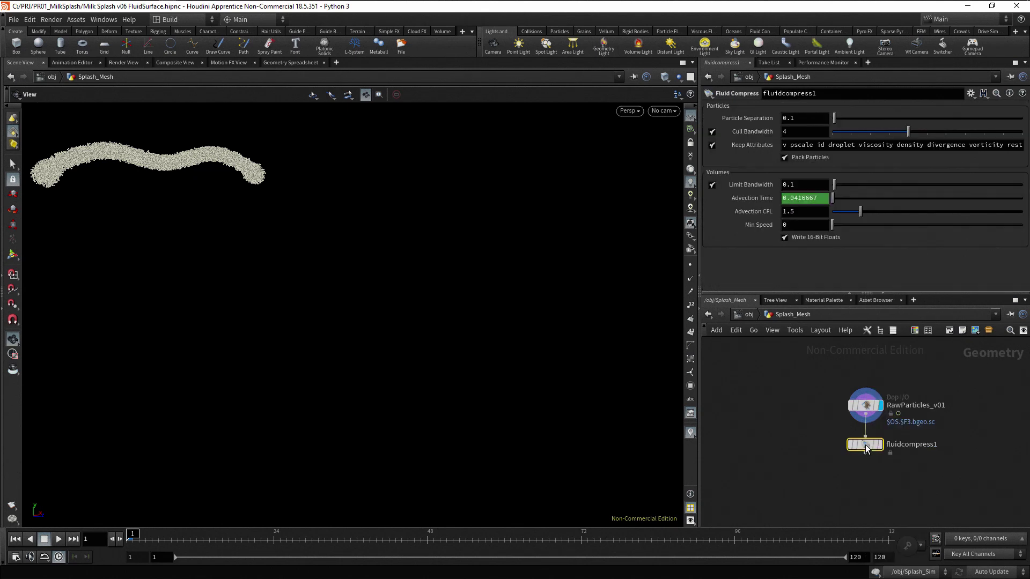
left_click(880, 445)
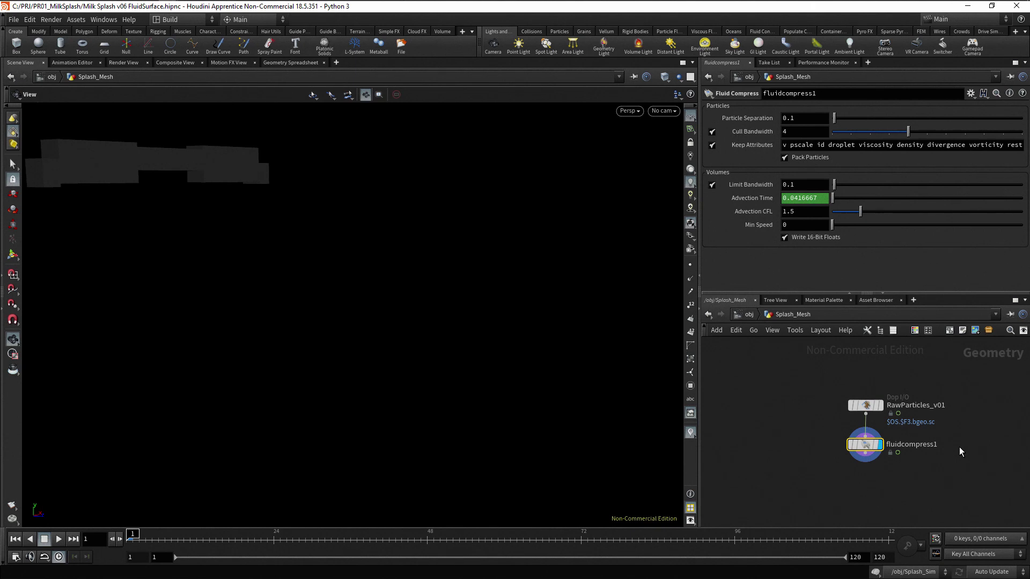
mouse_move(732, 123)
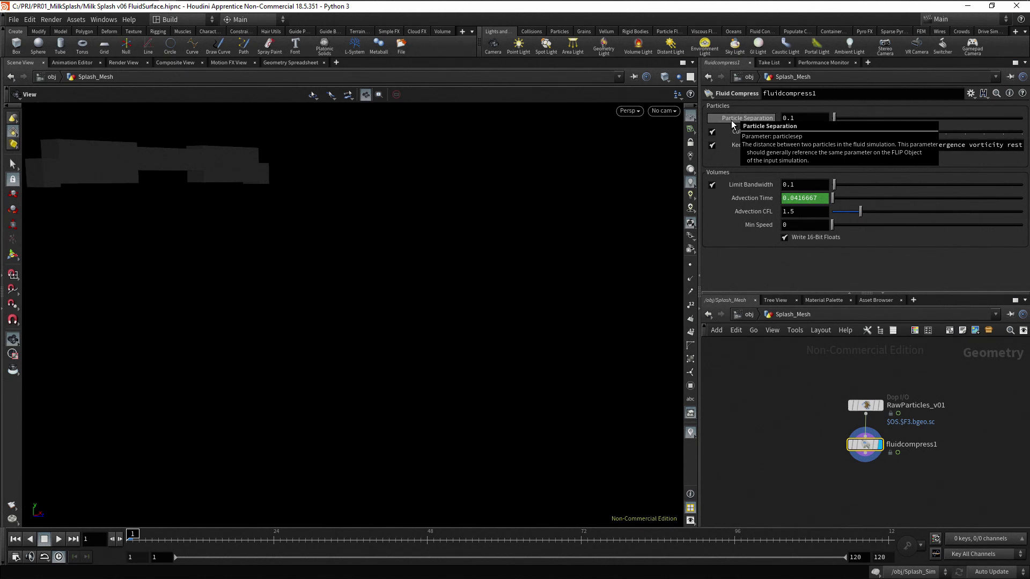
Add a File Cache node connected below the Fluid Compress node and display its result
middle_click_drag(987, 496, 964, 459)
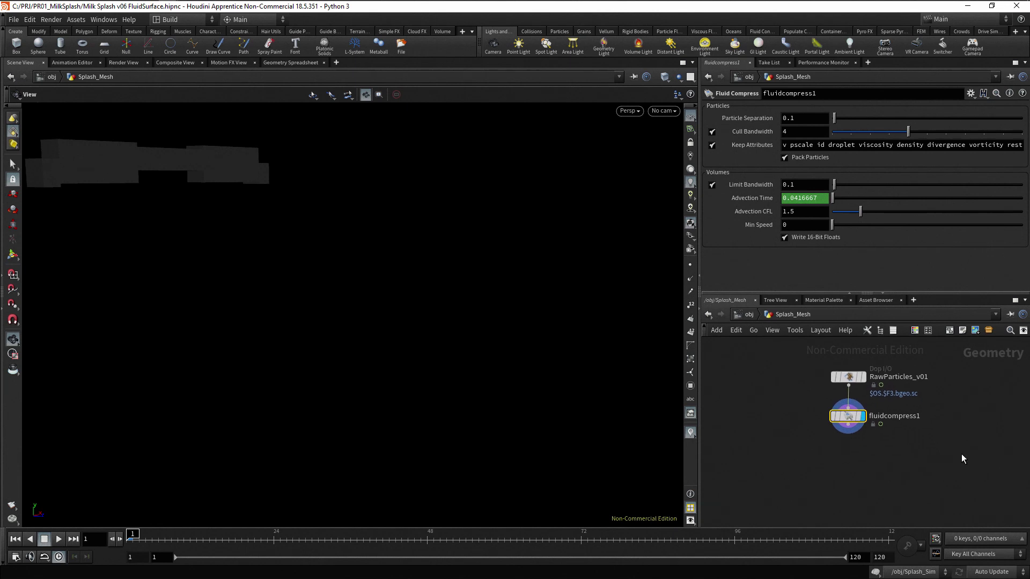
left_click(851, 428)
key("Tab")
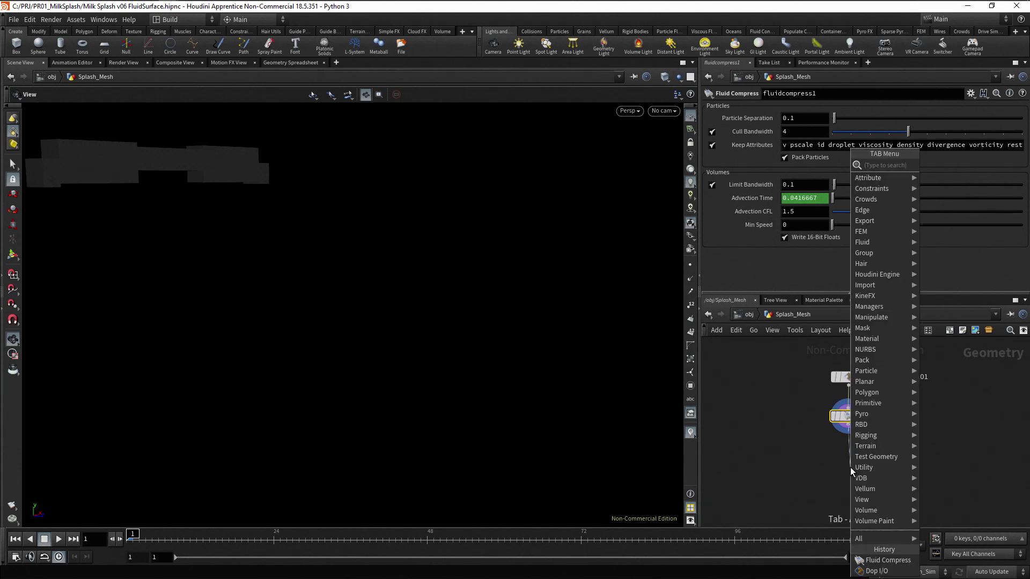
type("file")
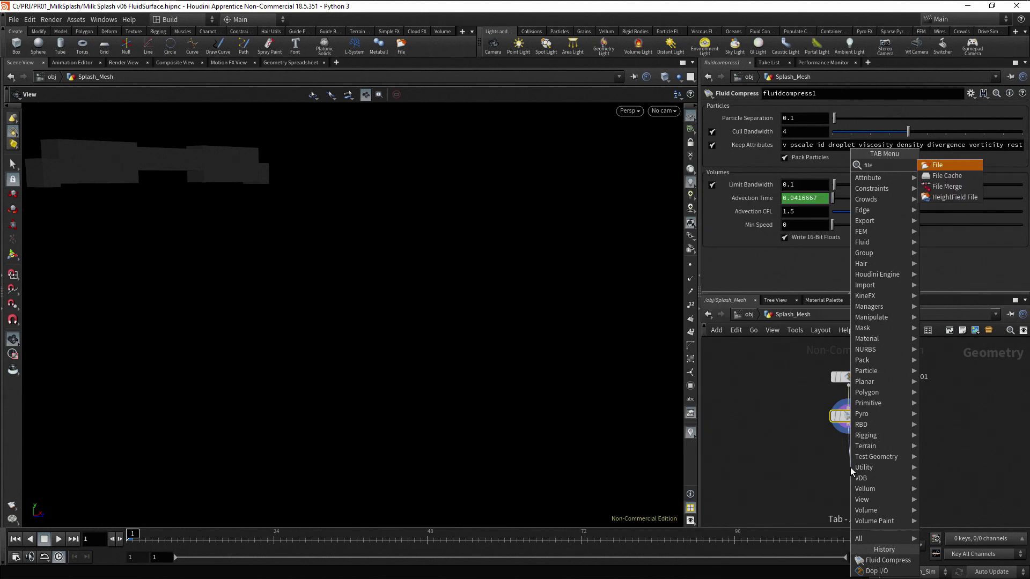
type("ca")
key("Return")
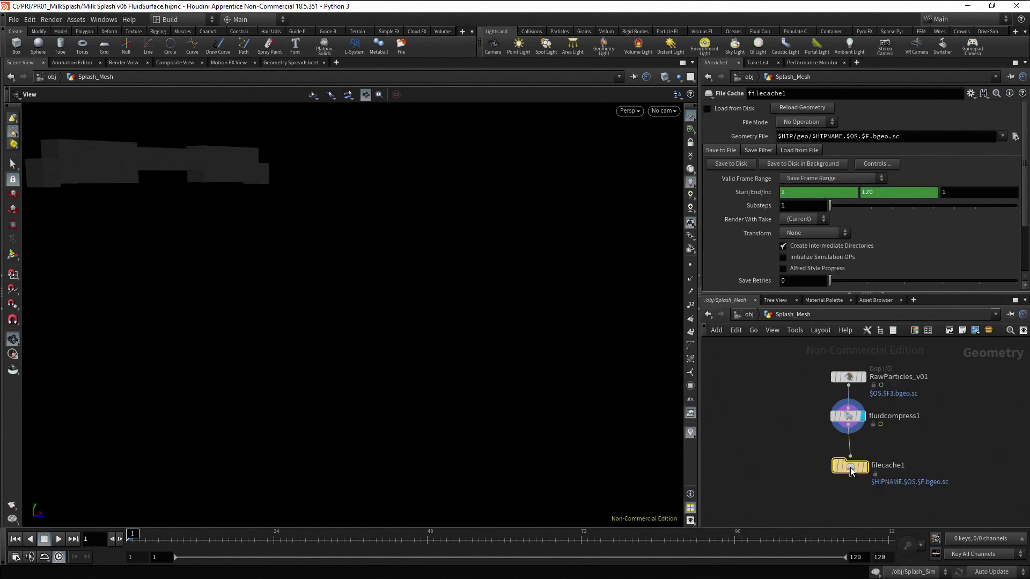
left_click(848, 459)
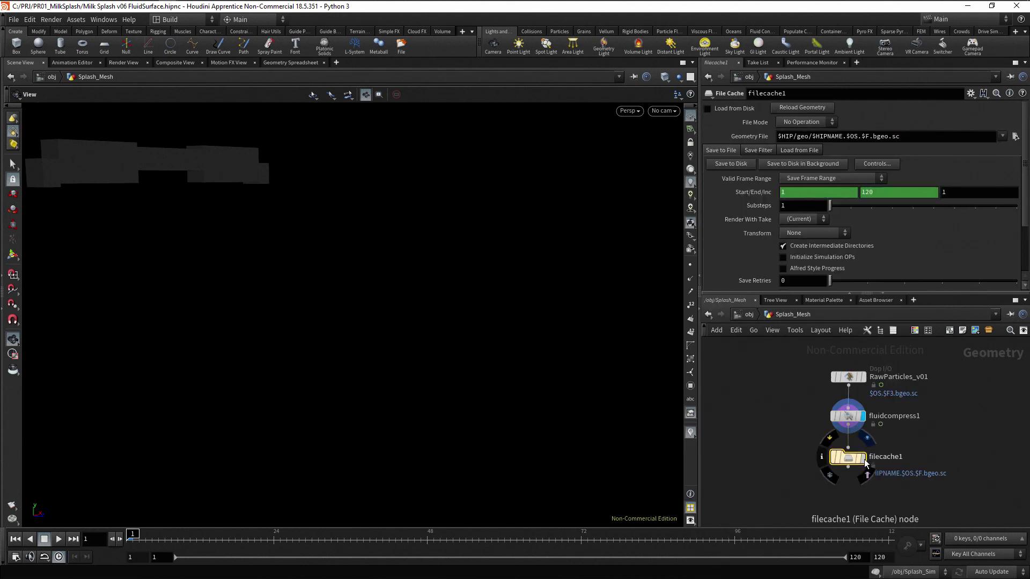
left_click(864, 459)
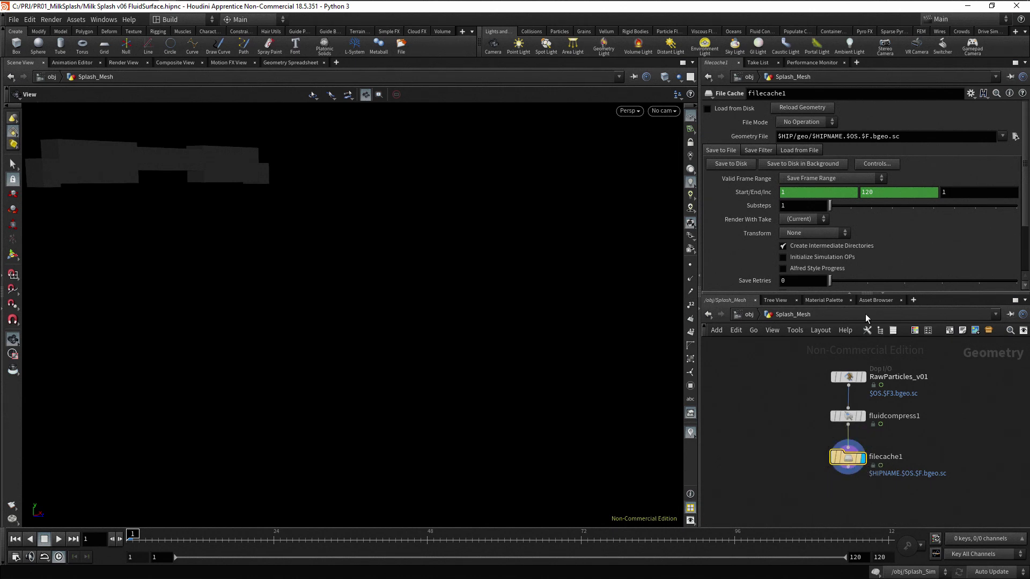
Set the File Cache node's geometry file path to $HIP/geo/$OS/$OS.$F3.bgeo.sc
left_click_drag(813, 137, 847, 137)
type("$OS/")
left_click(854, 136)
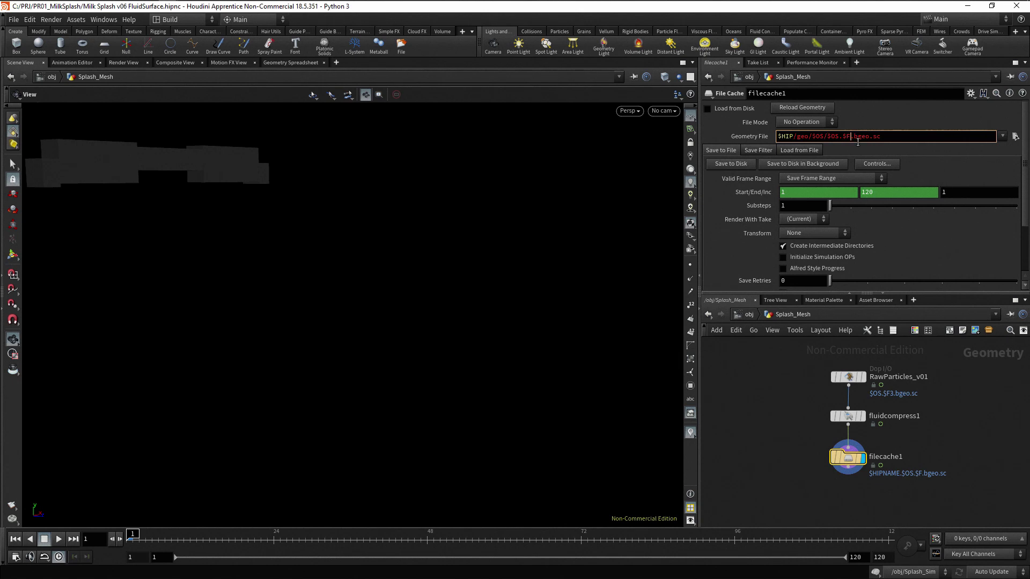
type("3")
key("Return")
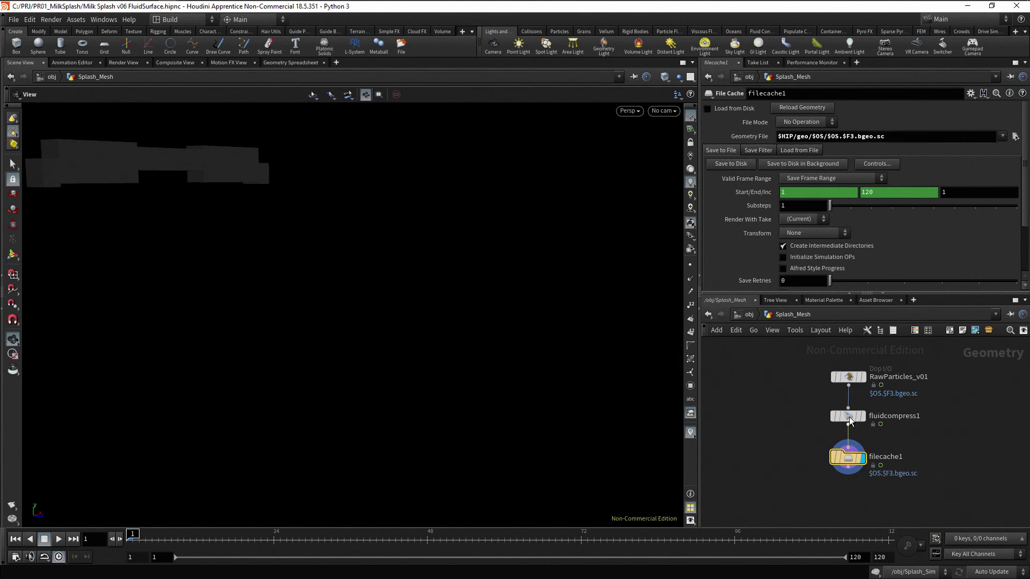
Move the Fluid Compress and File Cache nodes aside and display the RawParticles_v01 node
left_click_drag(849, 417, 951, 424)
left_click(890, 456)
key("h")
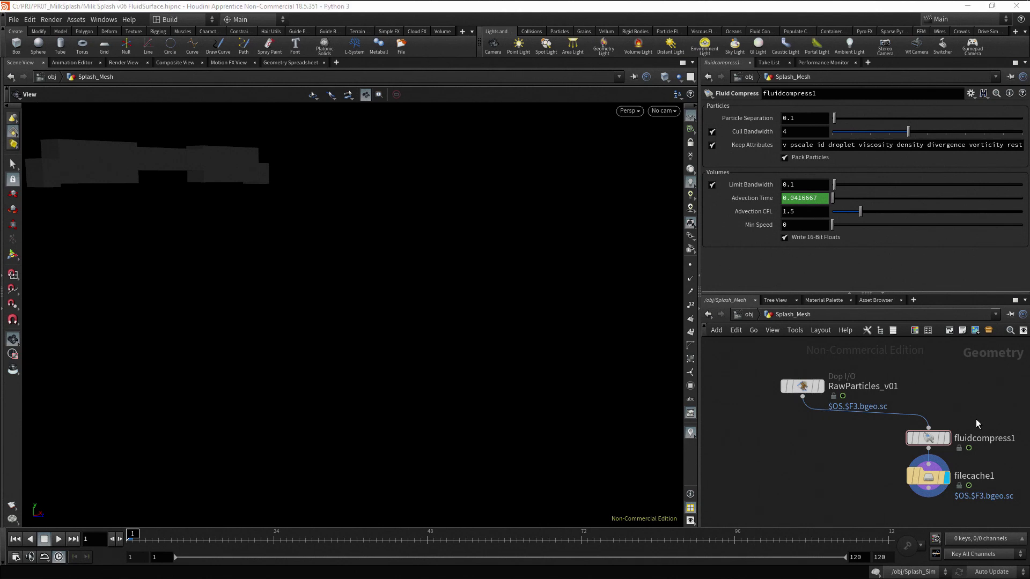
left_click(810, 389)
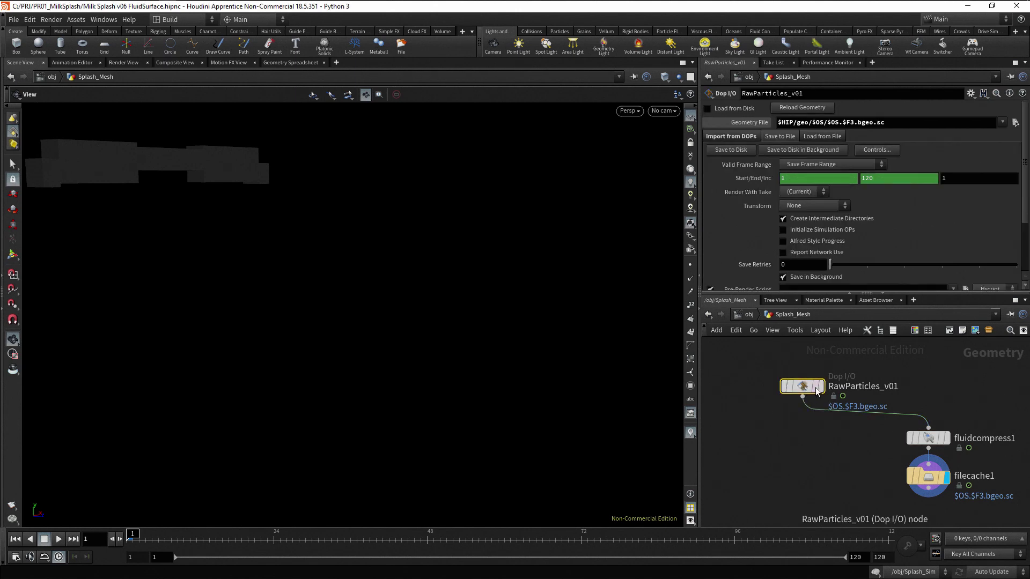
left_click(822, 386)
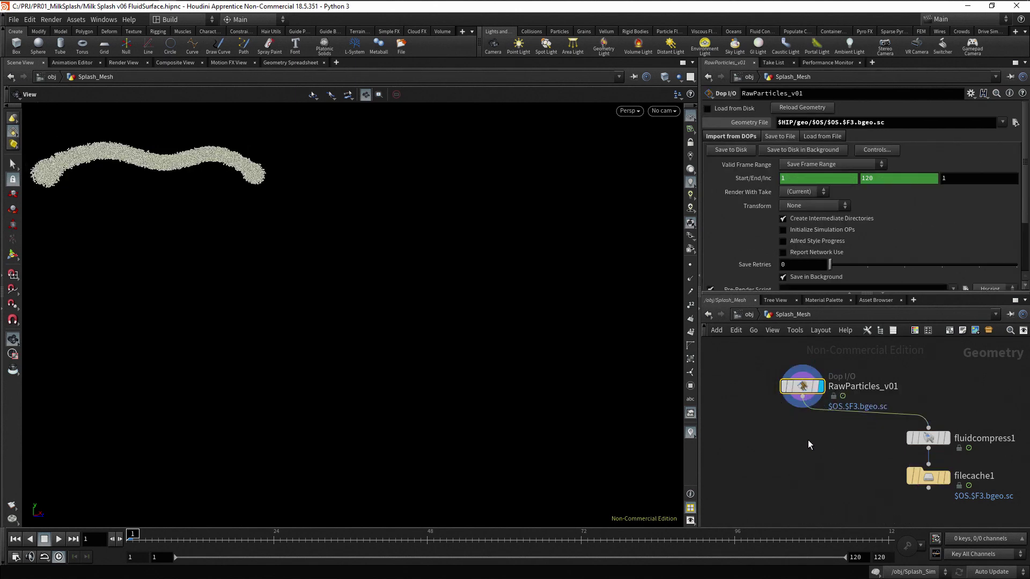
Delete the channels on RawParticles_v01's save frame range and set its start frame to 40
right_click(762, 176)
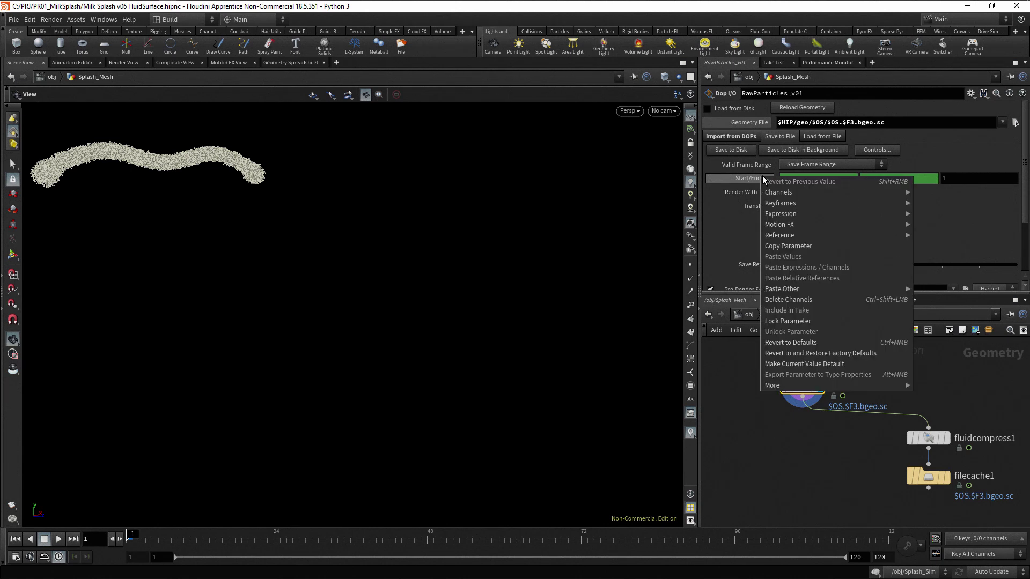
left_click(798, 299)
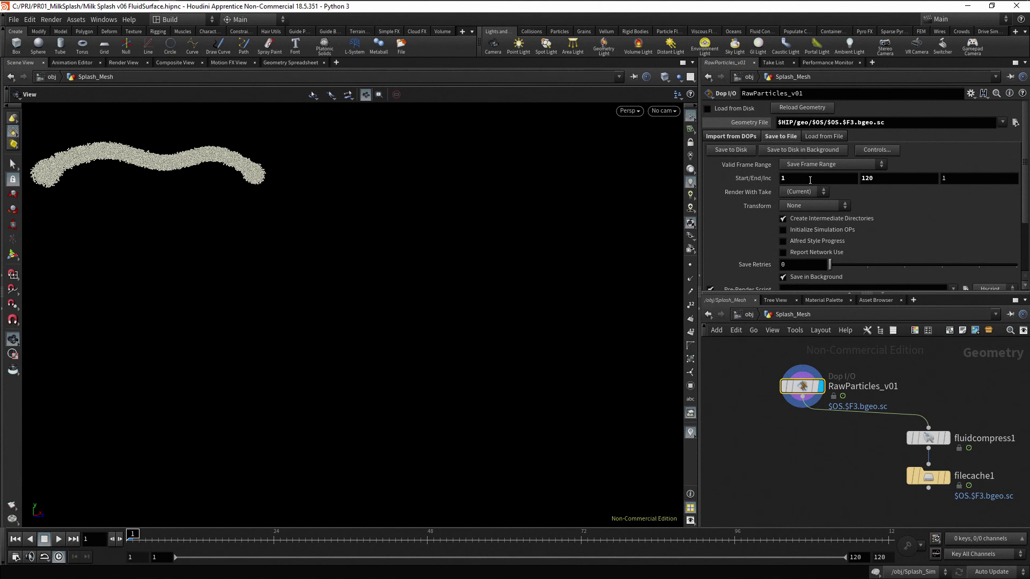
left_click(782, 179)
type("40")
key("Return")
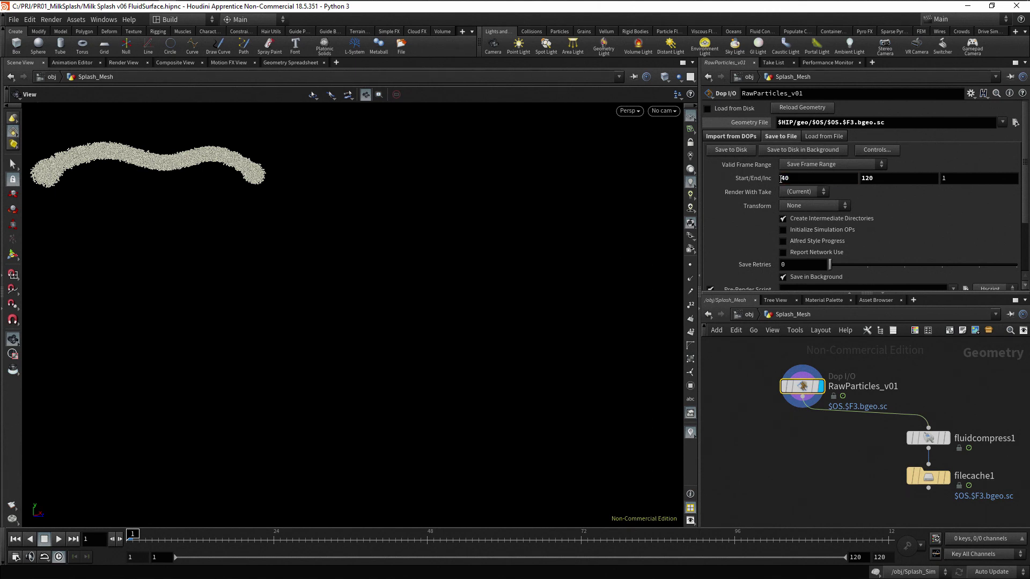
Save the RawParticles_v01 particles to disk and review the frames loaded from disk at several points of the timeline
left_click(750, 149)
left_click(708, 108)
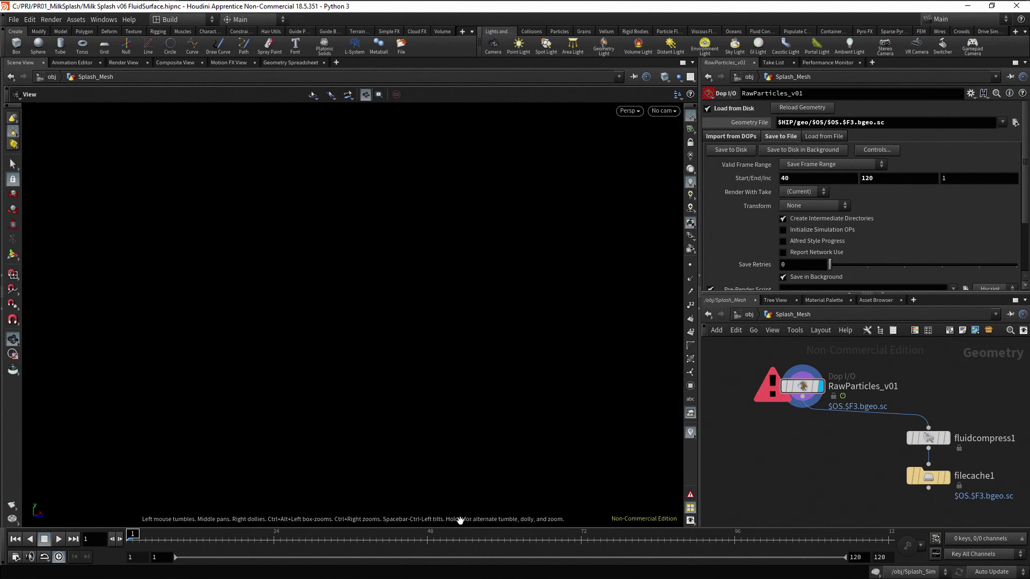
left_click(427, 542)
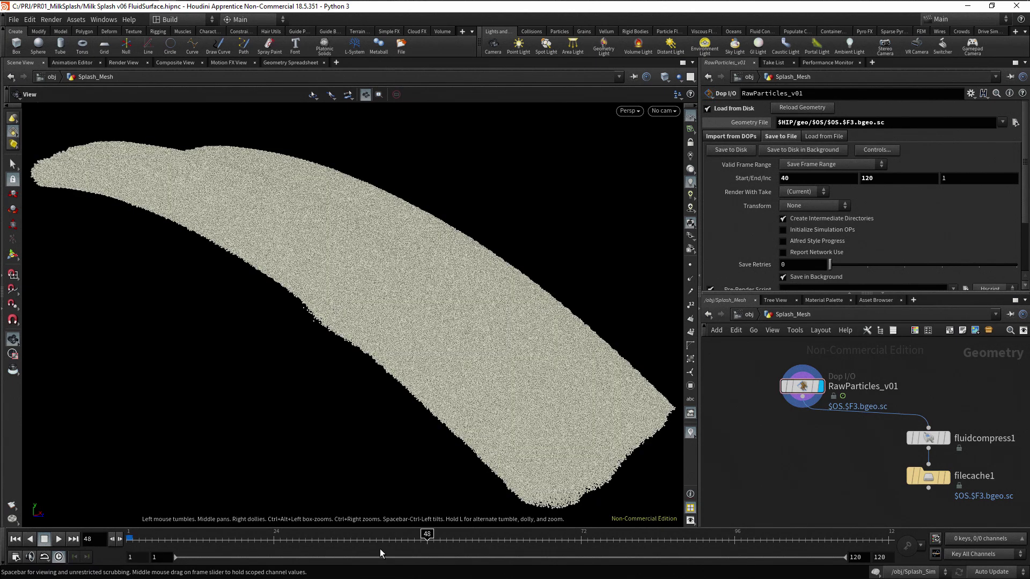
left_click(73, 539)
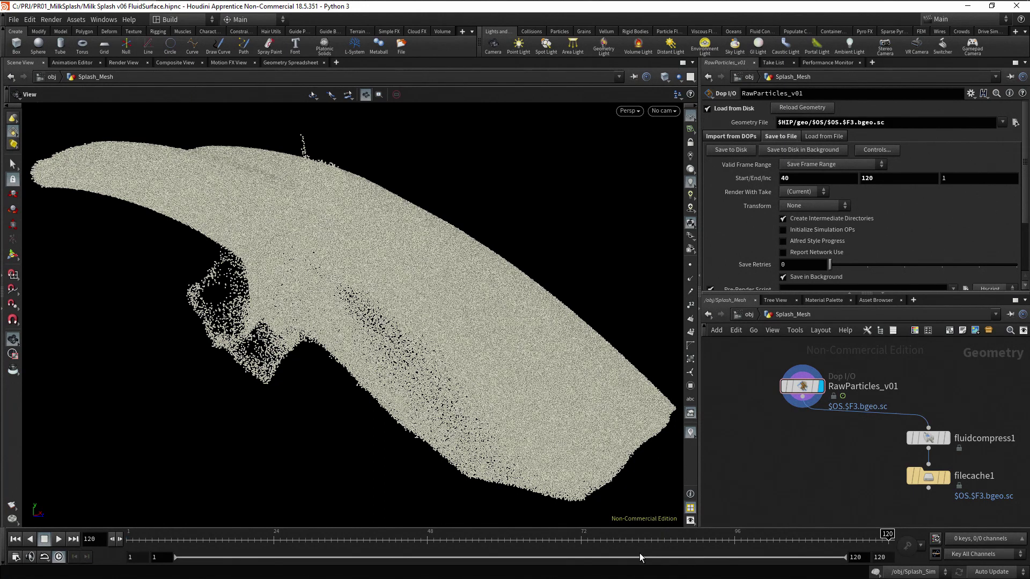
left_click(342, 542)
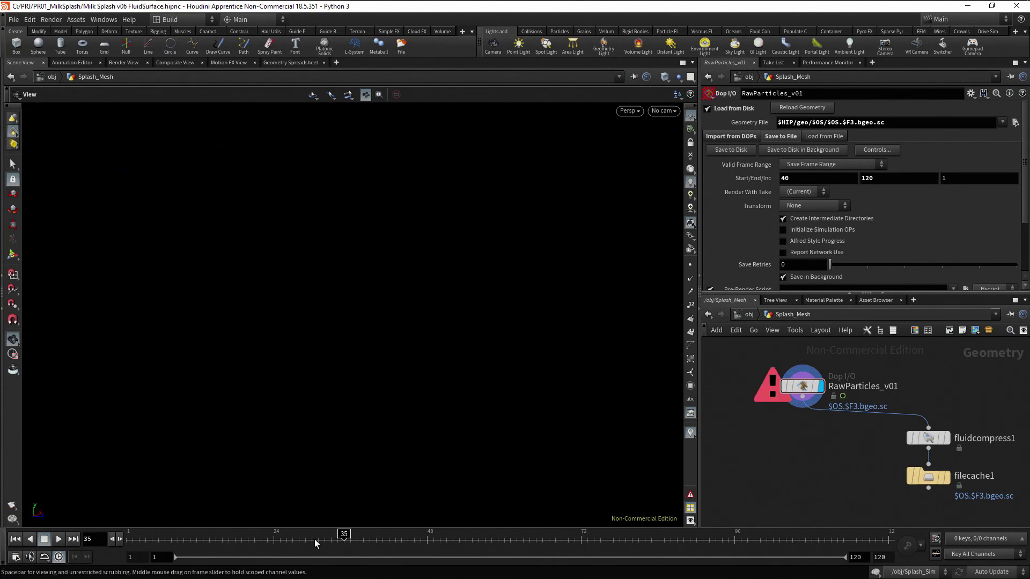
left_click(213, 536)
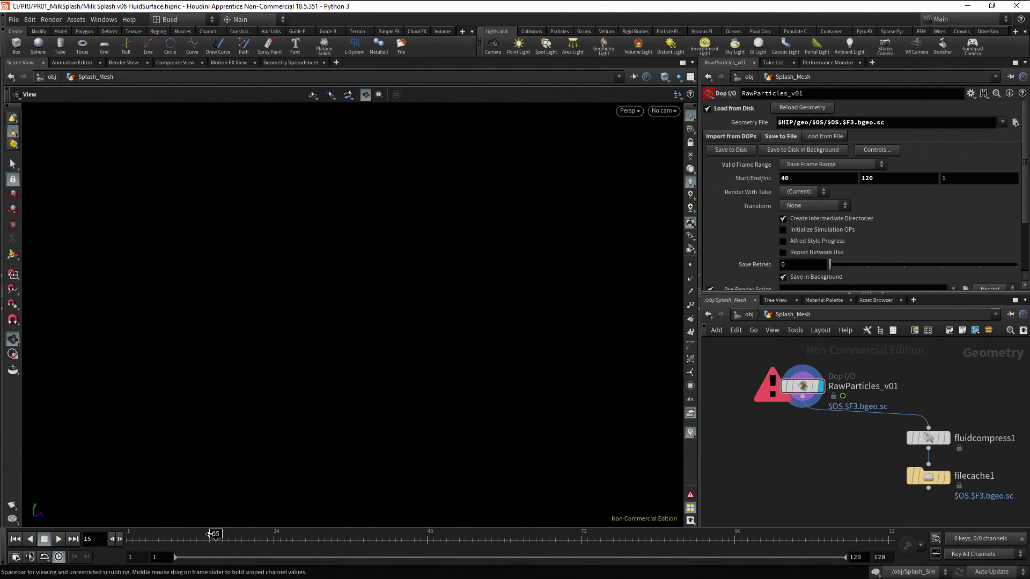
left_click(274, 537)
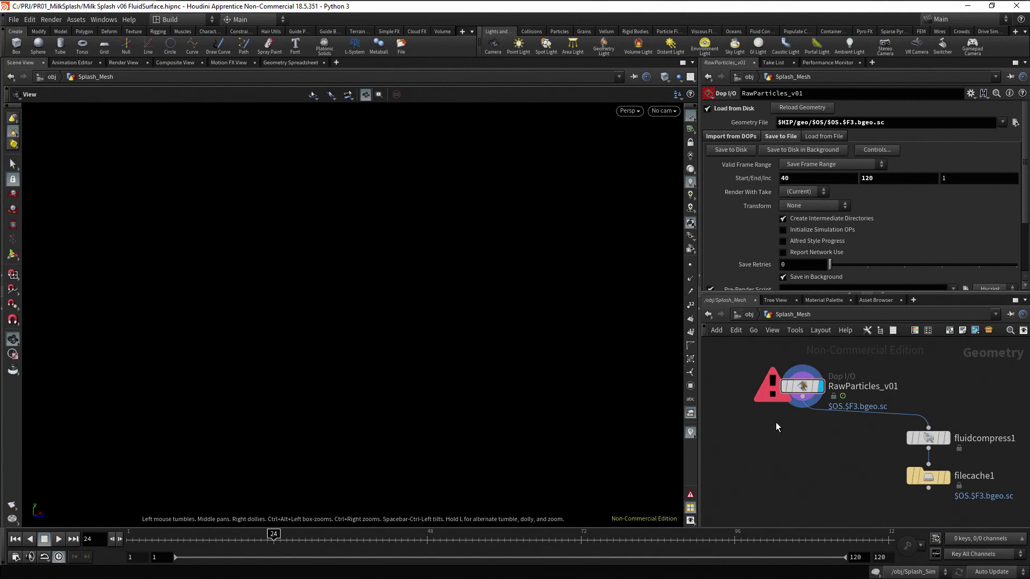
Add a Time Blend node connected to the output of RawParticles_v01 and display its result
left_click(803, 399)
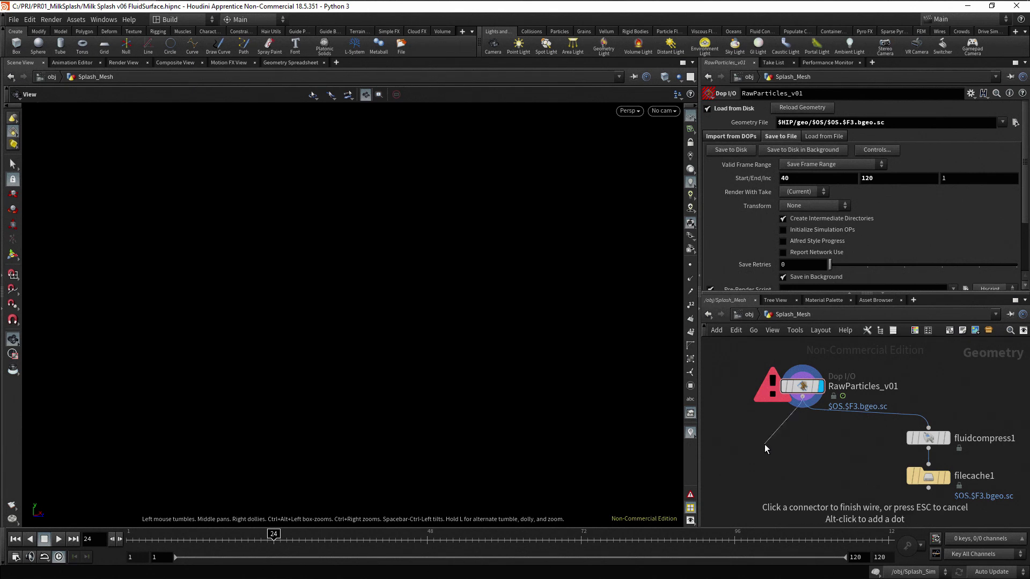
key("Tab")
type("timeble")
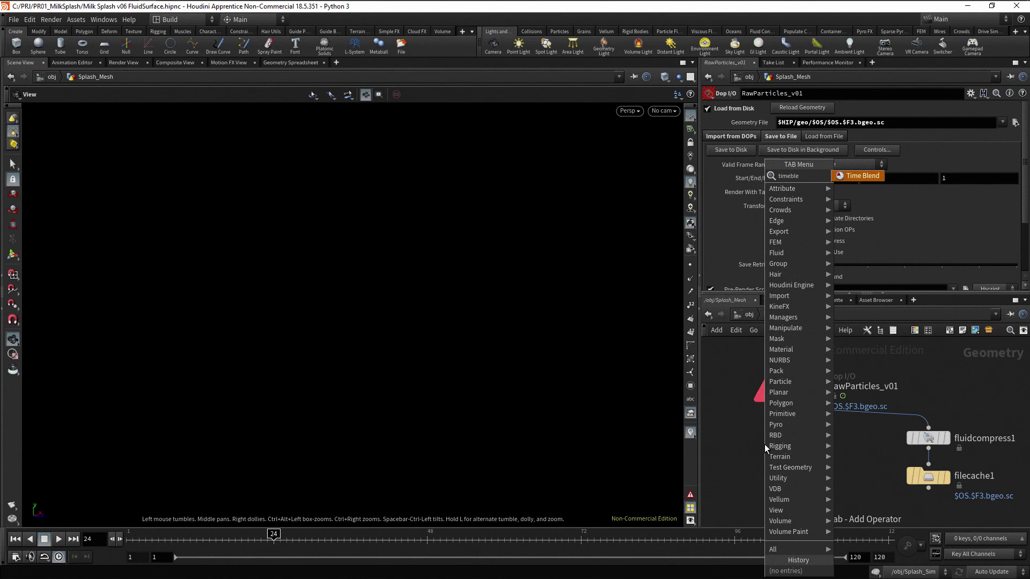
key("Return")
left_click(764, 444)
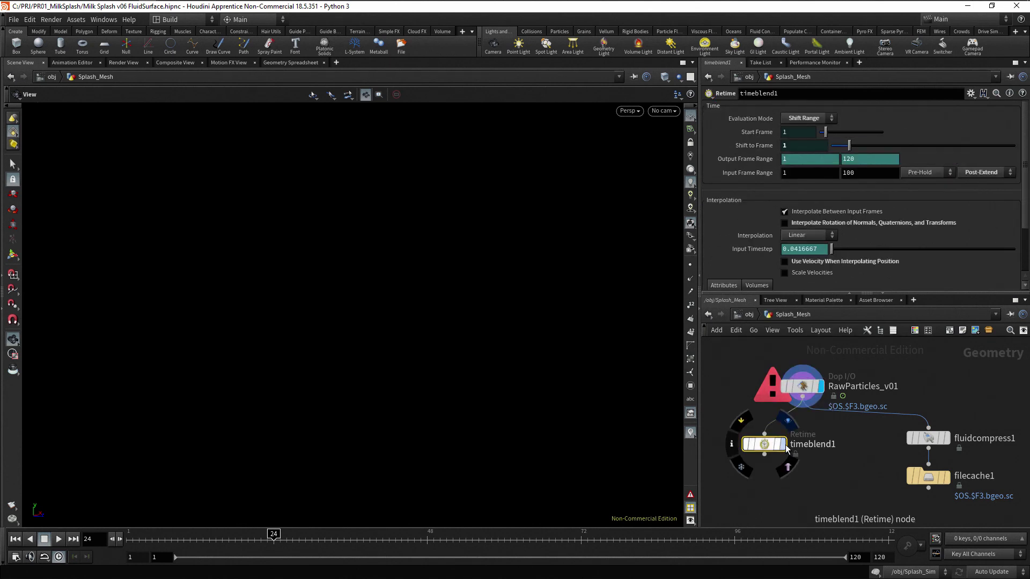
left_click(784, 445)
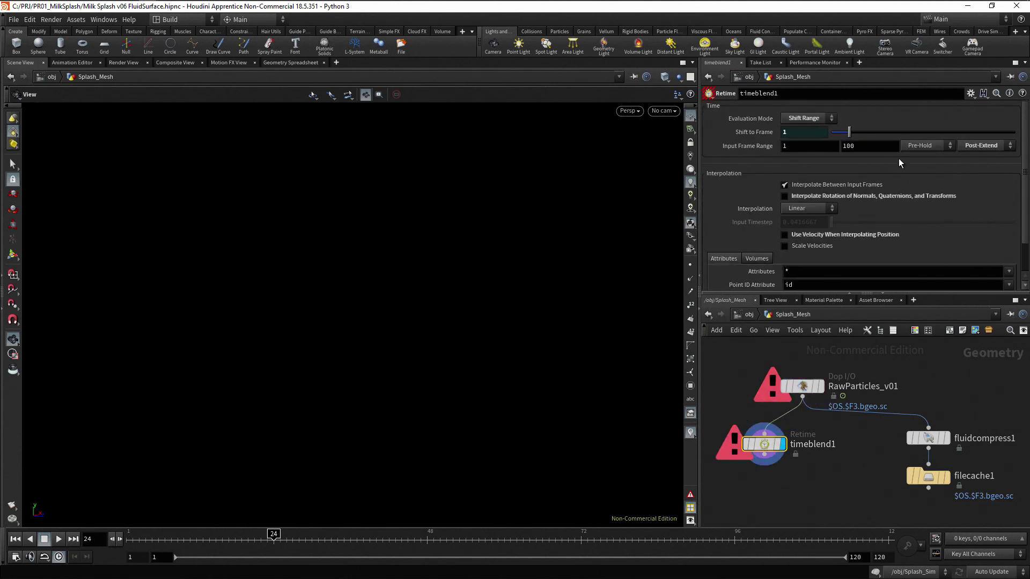
Set the Retime node's shift frame to 40 and its input frame range to 40–120 with Pre-Hold
left_click(750, 142)
type("40")
key("Tab")
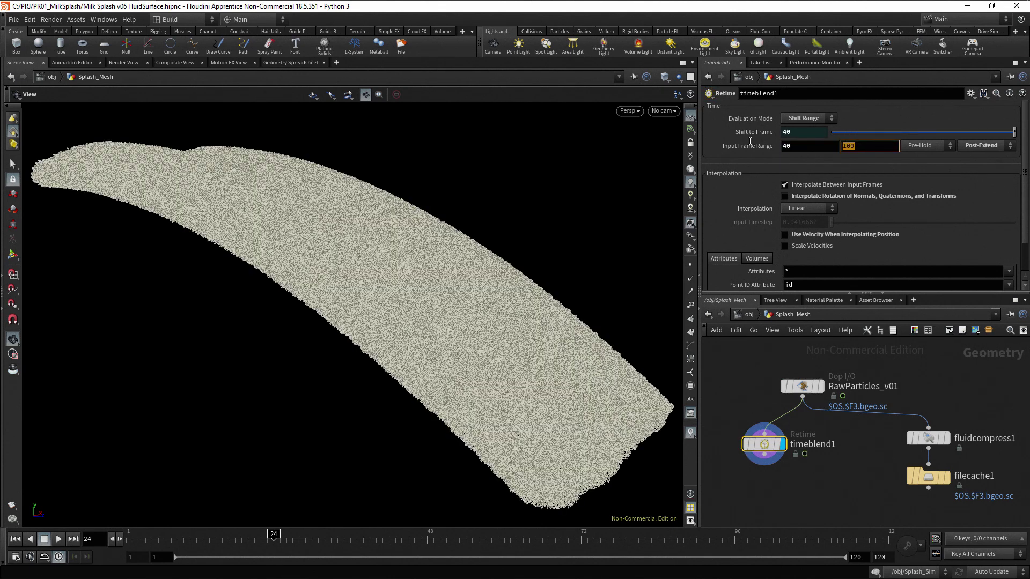
type("120")
key("Return")
left_click(949, 146)
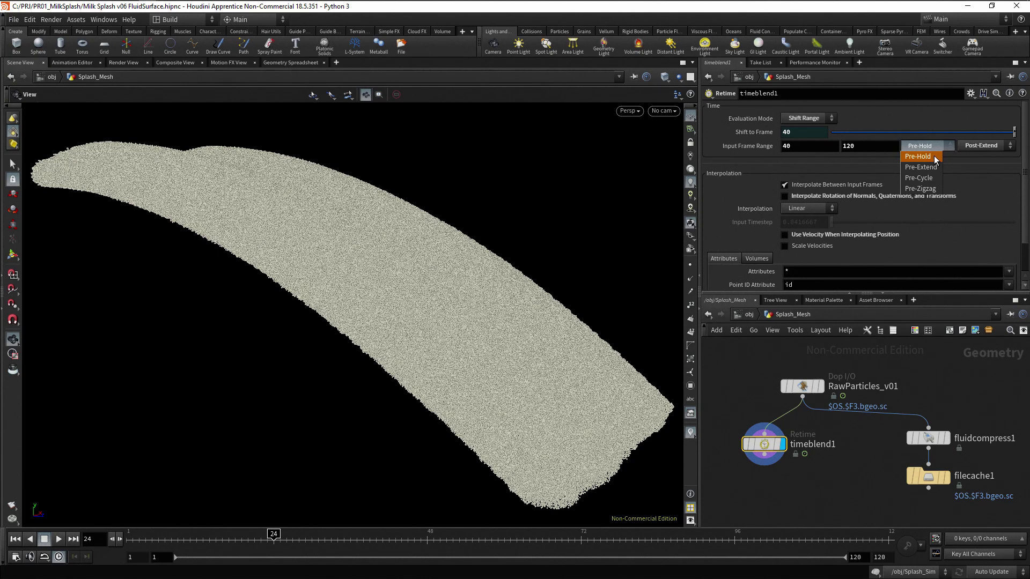
left_click(934, 156)
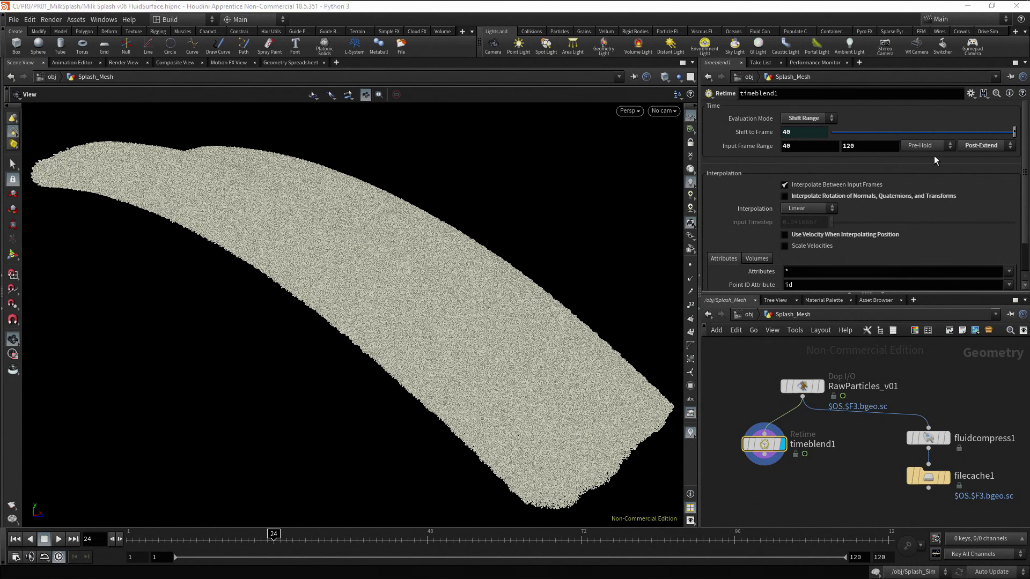
Disable interpolation between input frames on the Retime node and check the particles at different frames
left_click(785, 184)
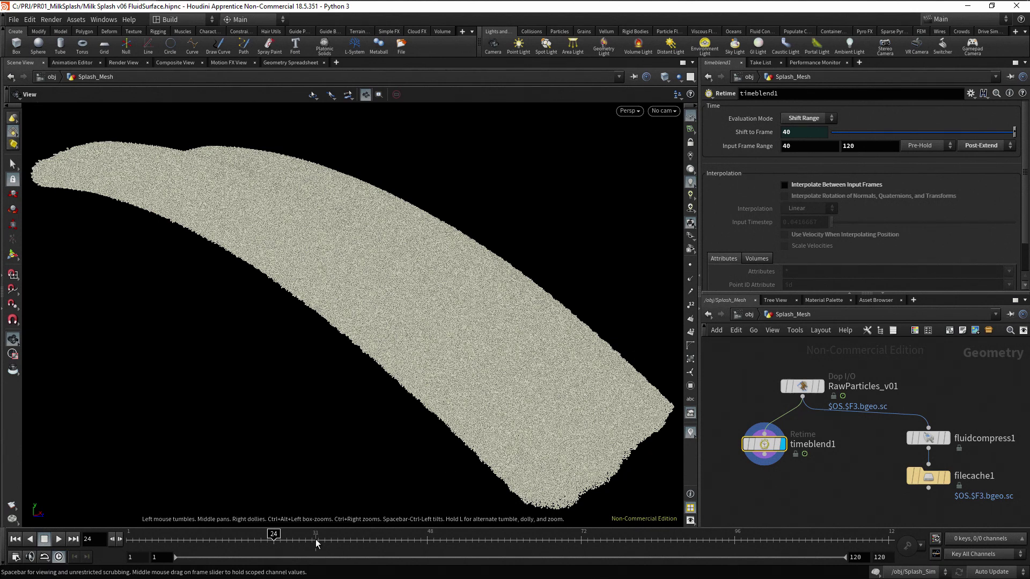
left_click(375, 539)
left_click(220, 539)
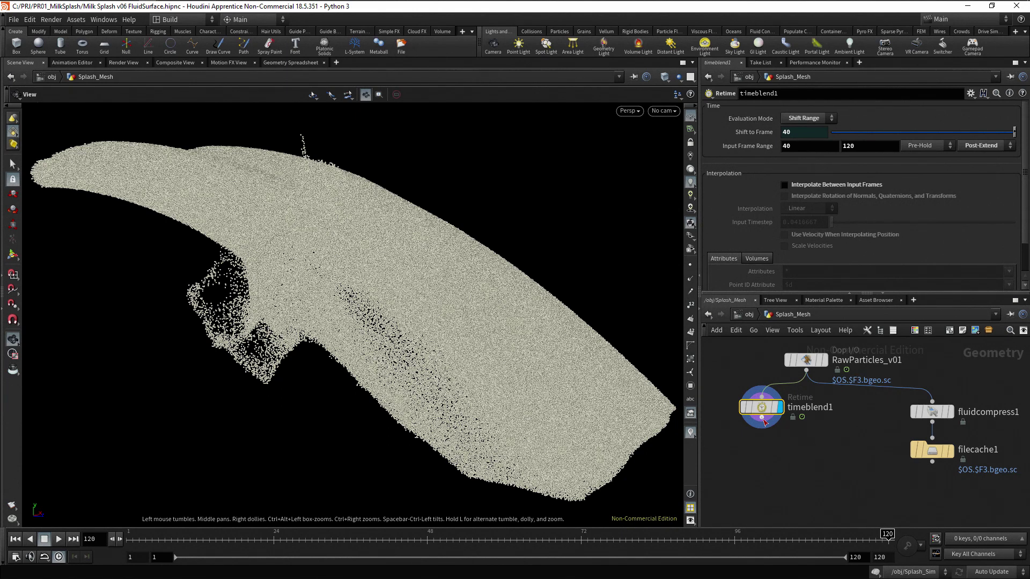
Add a VDB from Particle Fluid node connected to the output of timeblend1 and display its result
left_click(764, 420)
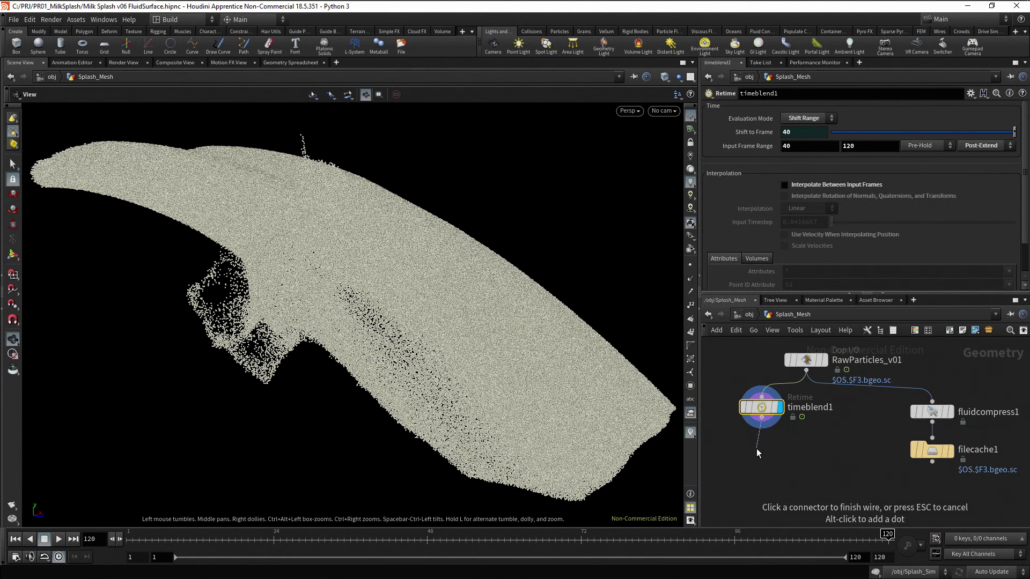
left_click(756, 448)
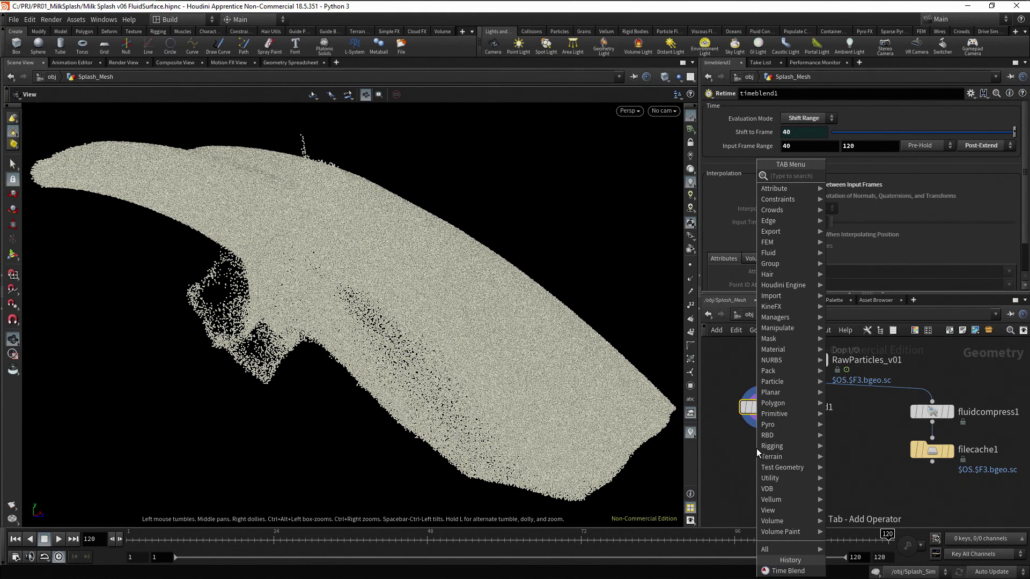
type("vdbfrom")
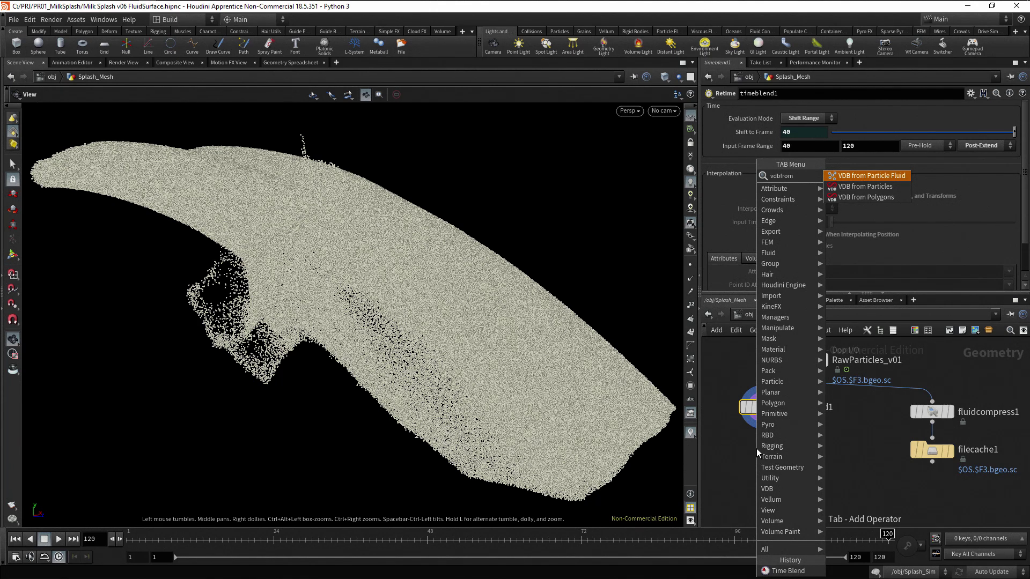
key("Return")
left_click(757, 448)
key("r")
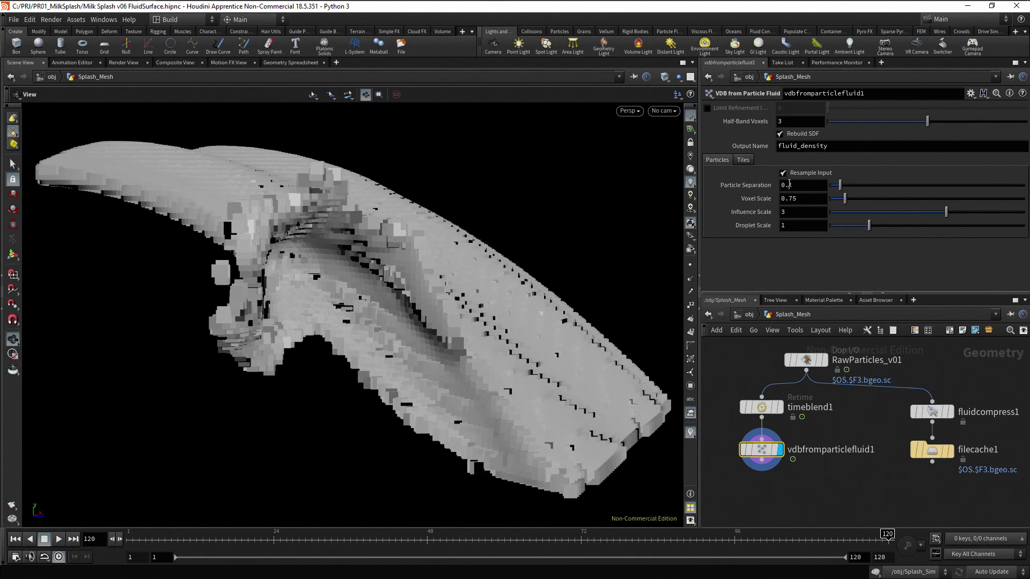
Set the VDB from Particle Fluid node's particle separation to 0.025
left_click_drag(788, 184, 806, 188)
type("025")
key("Return")
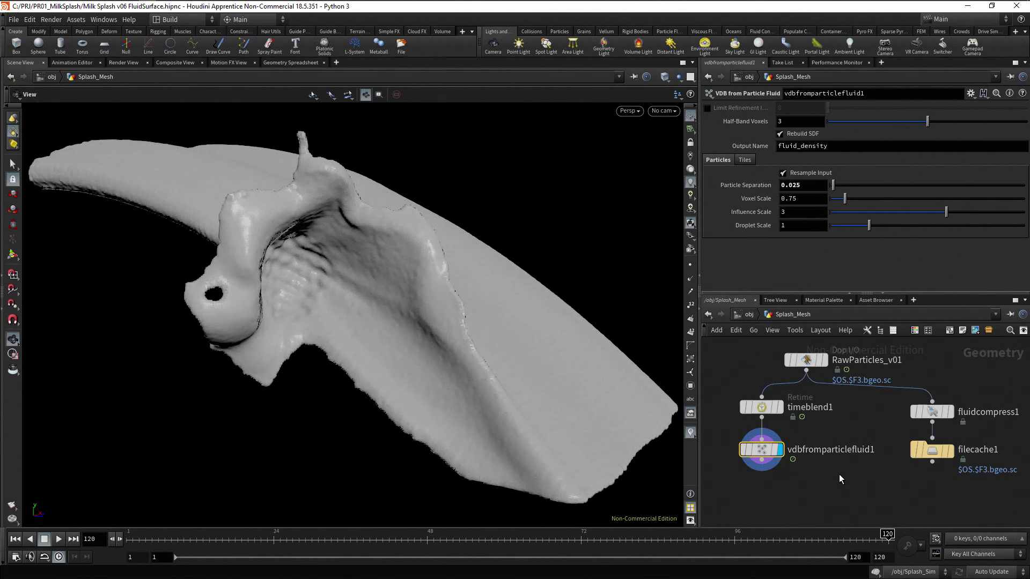
Add a VDB Smooth SDF node connected to the output of vdbfromparticlefluid1 and display its result
scroll(839, 474, "down", 2)
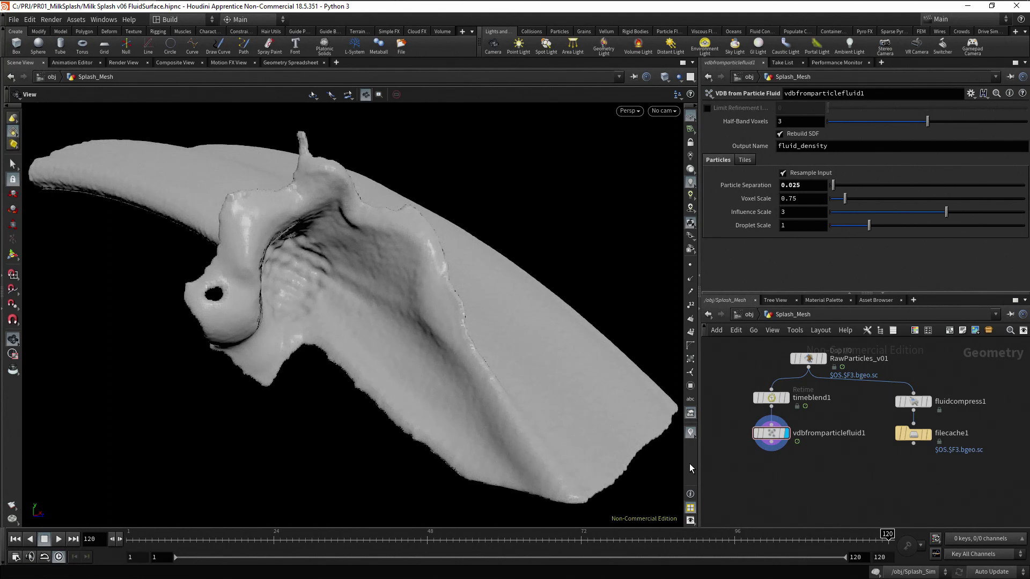
left_click(774, 446)
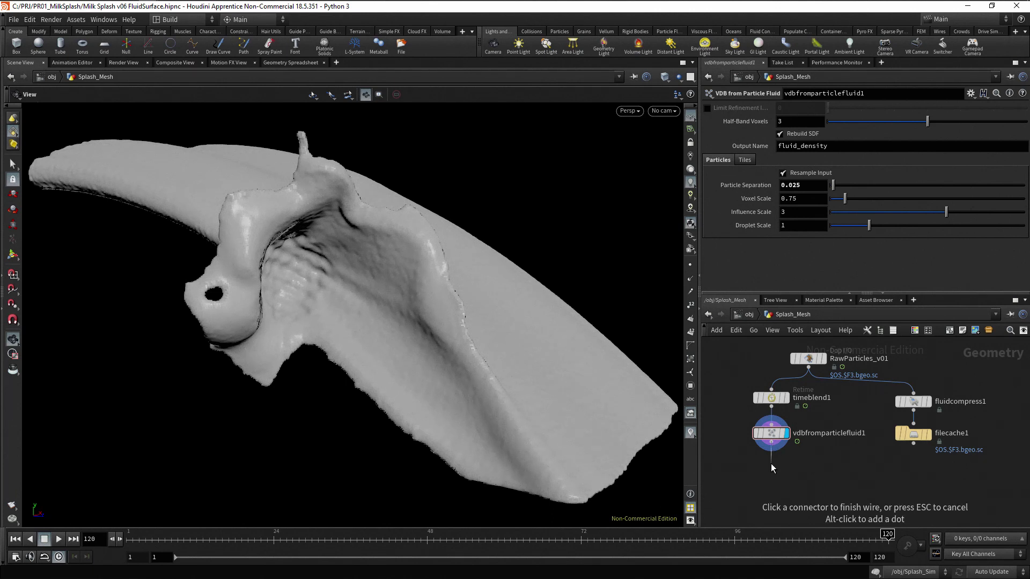
left_click(770, 464)
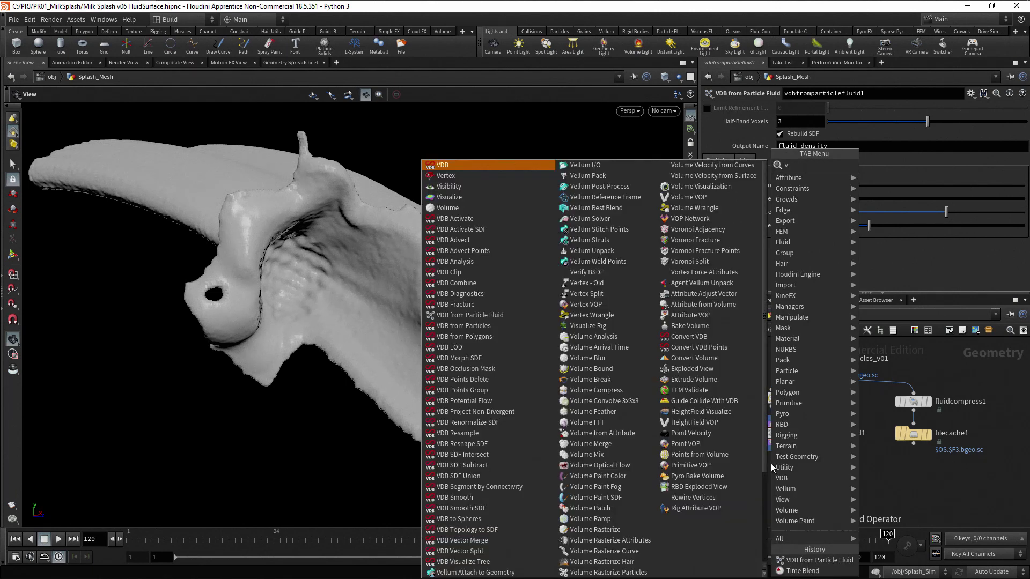
type("vdbsmoothsdf")
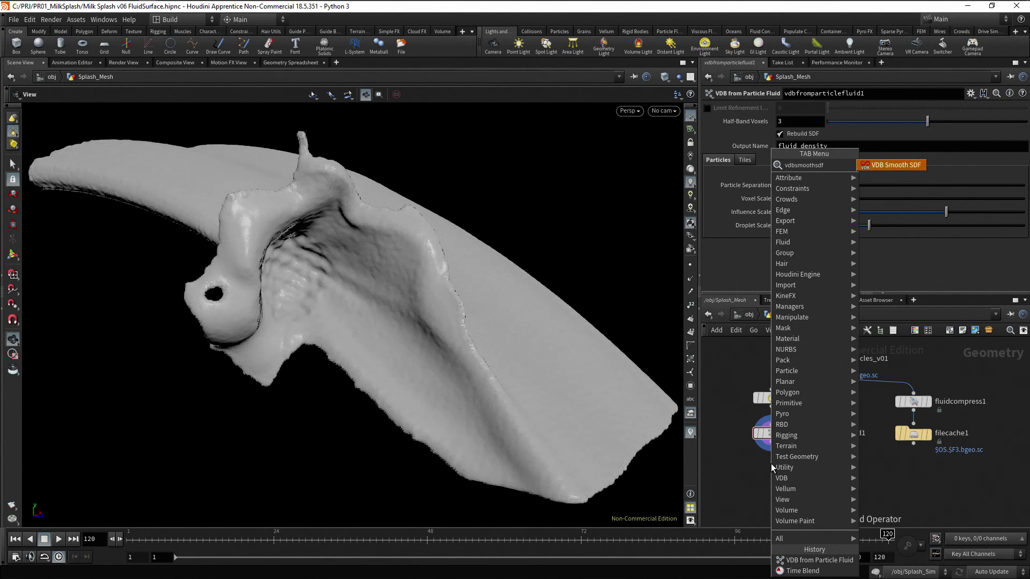
key("Return")
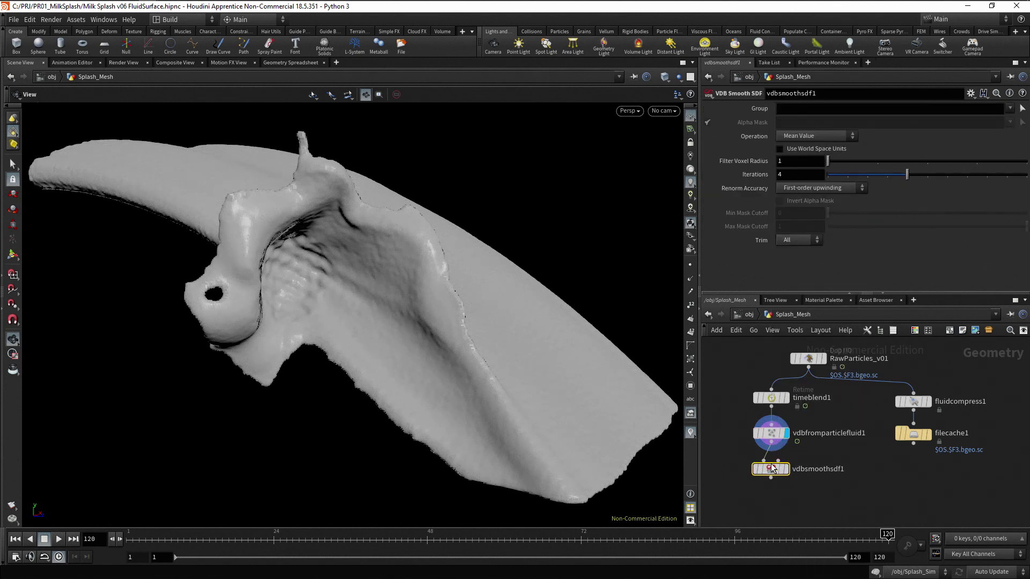
left_click(788, 470)
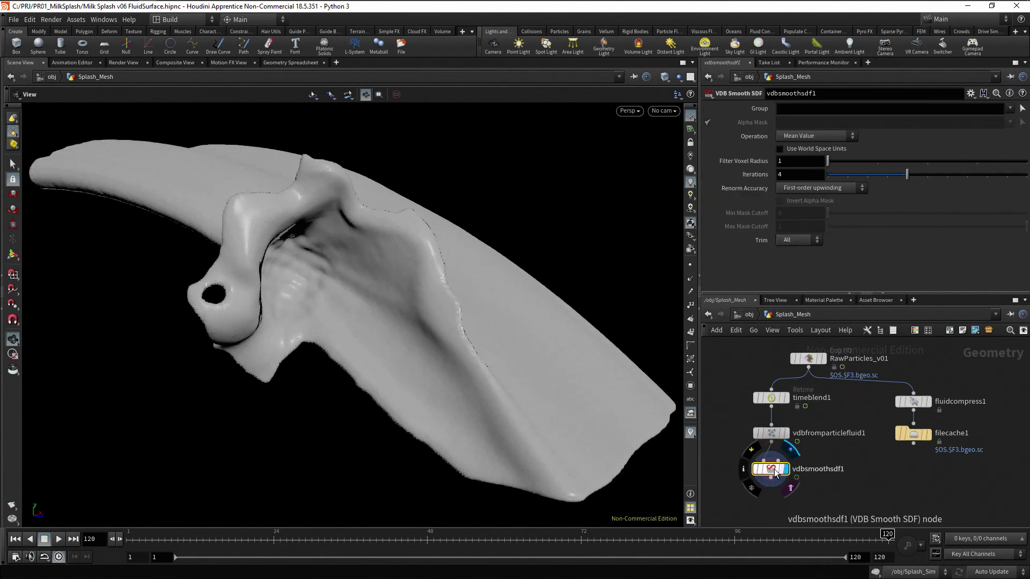
left_click(819, 480)
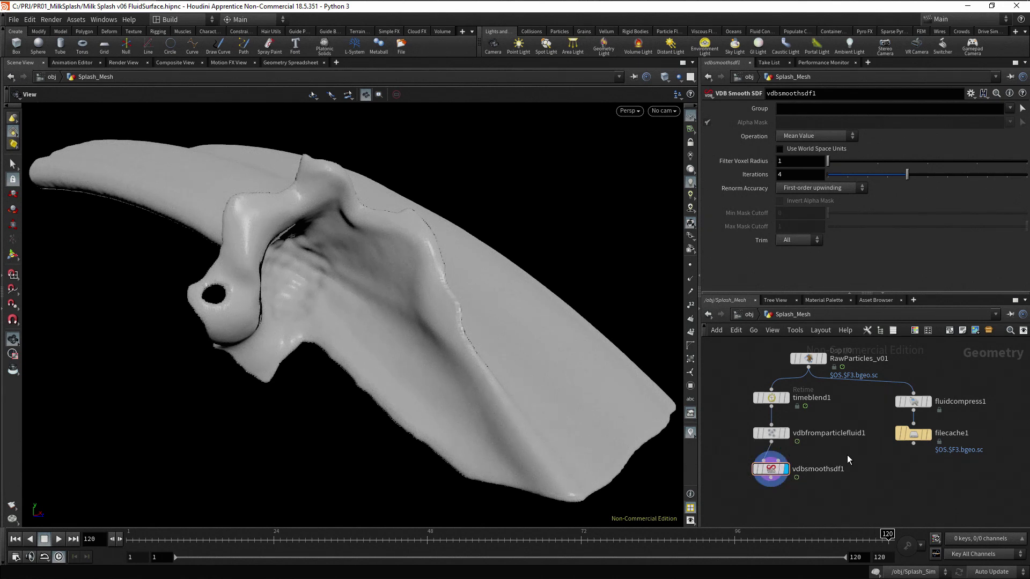
Set the vdbsmoothsdf1 operation to Mean Curvature Flow with 10 iterations, after trying Gaussian
left_click(852, 137)
left_click(828, 157)
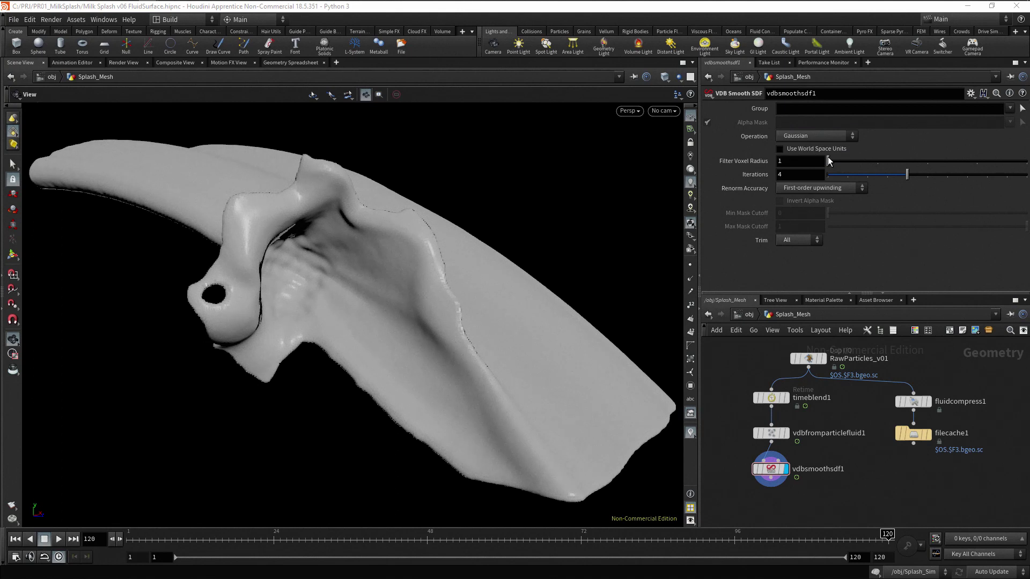
left_click(854, 138)
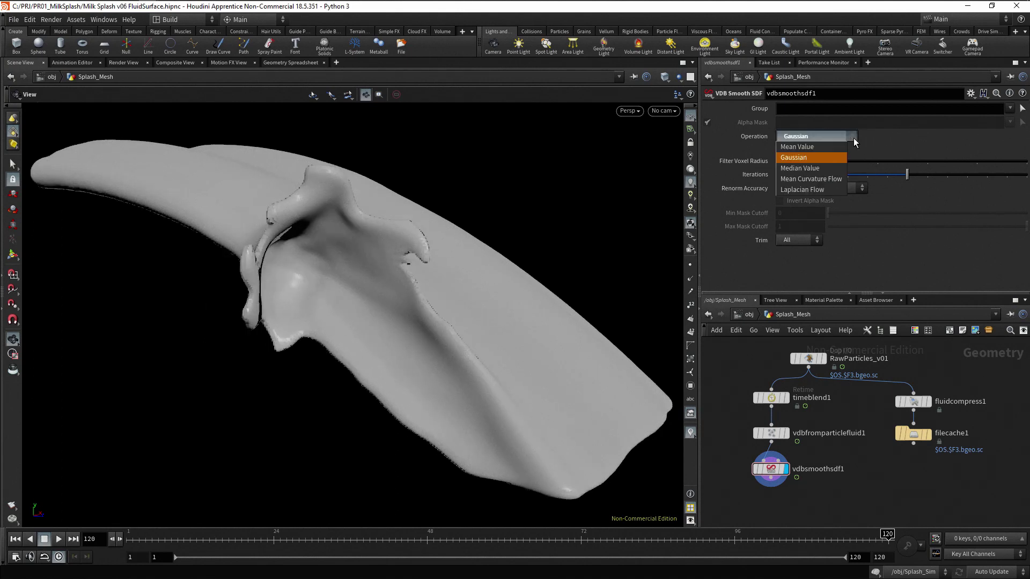
left_click(839, 179)
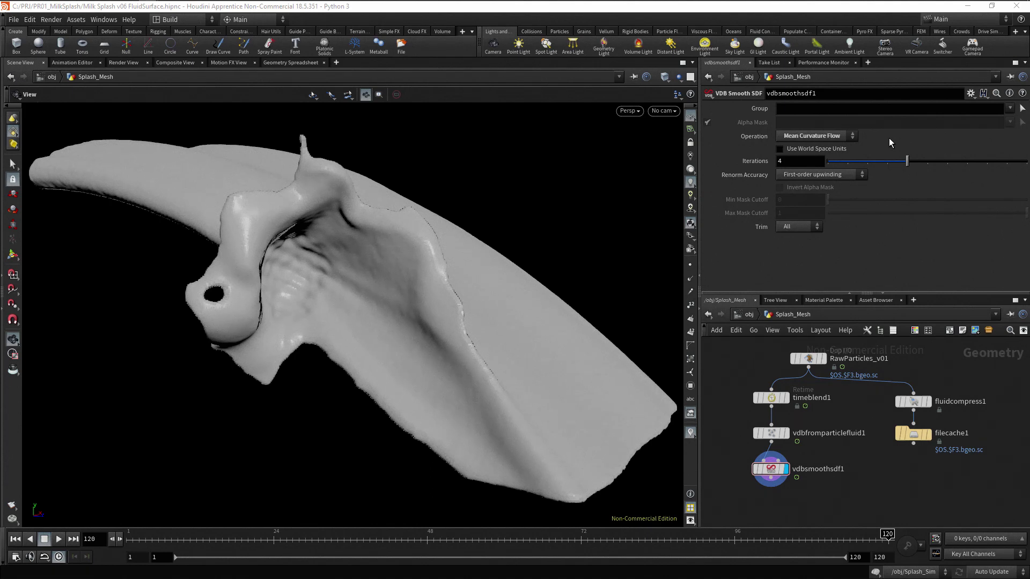
left_click(814, 162)
key("Return")
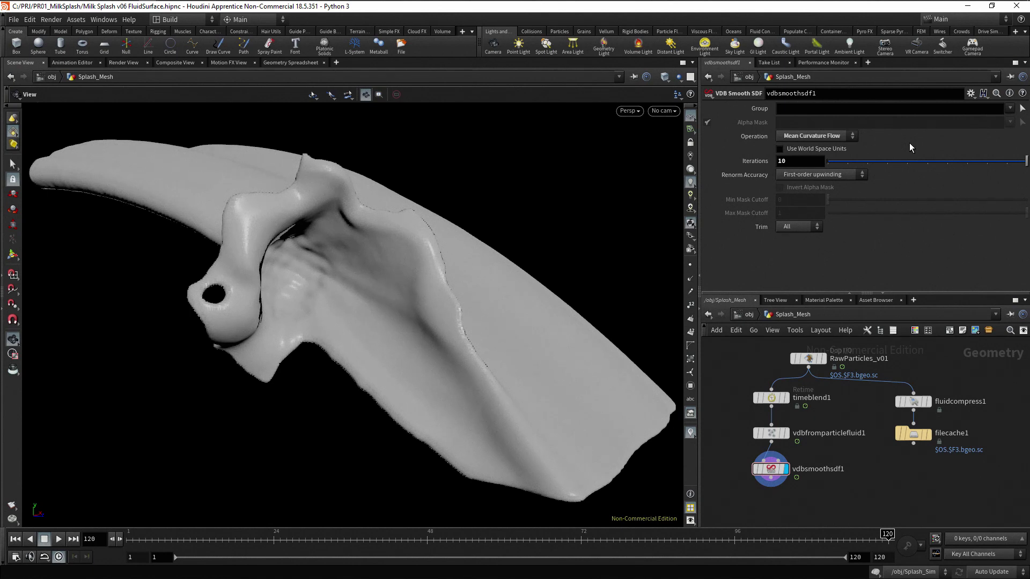
Insert a VDB Reshape SDF node between vdbfromparticlefluid1 and vdbsmoothsdf1
left_click_drag(773, 475, 775, 499)
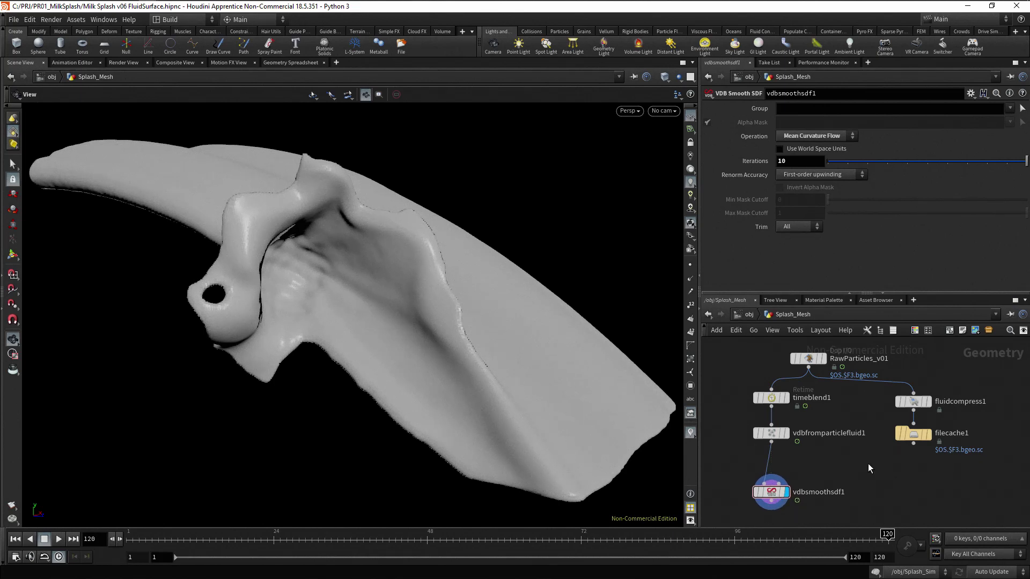
key("Tab")
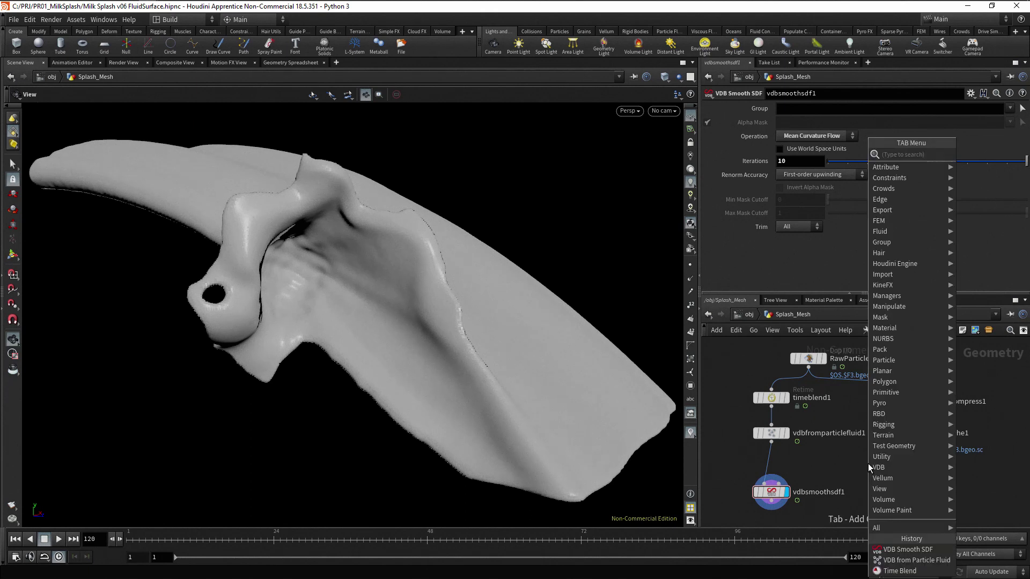
type("vdbre")
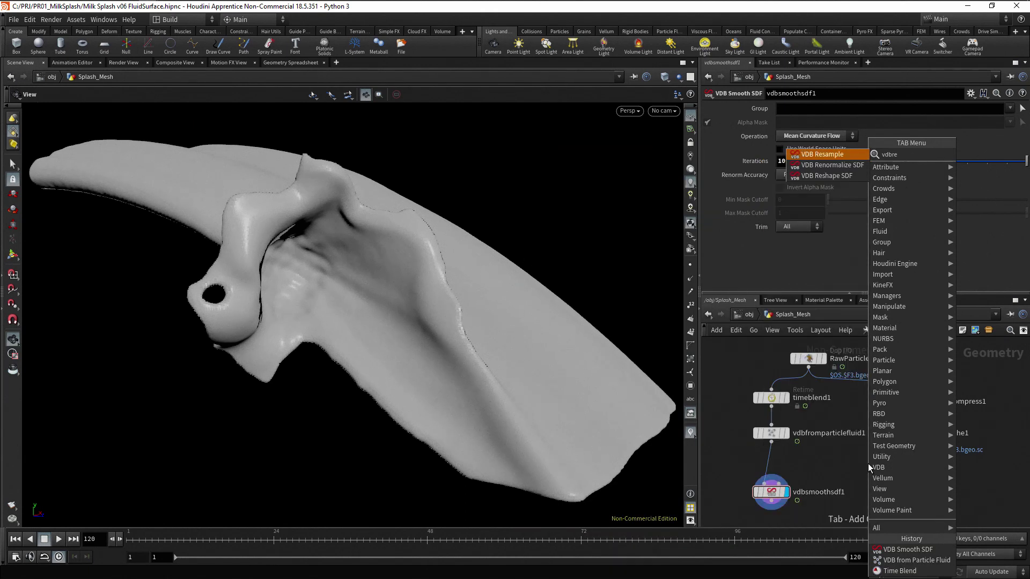
type("sh")
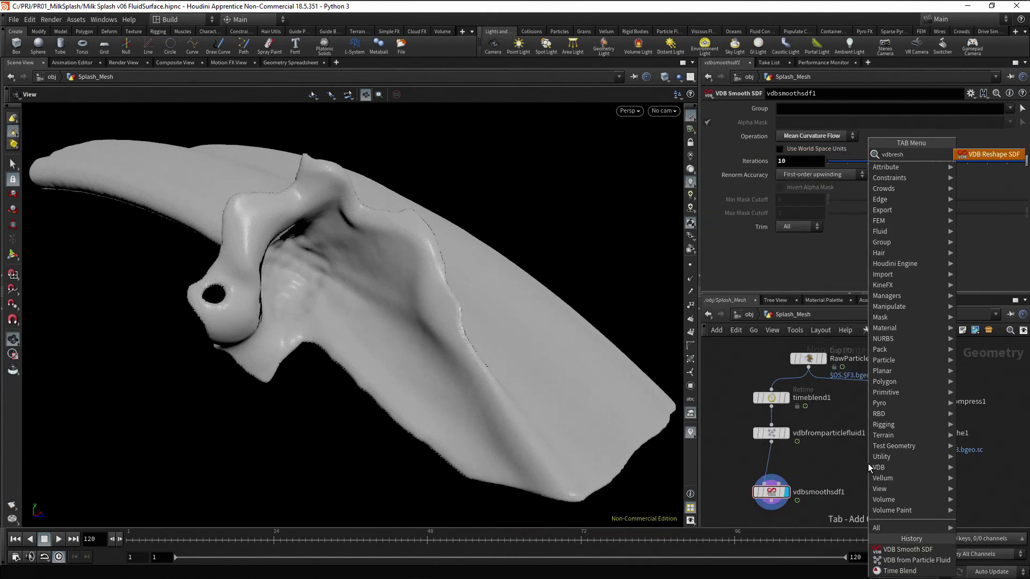
key("Return")
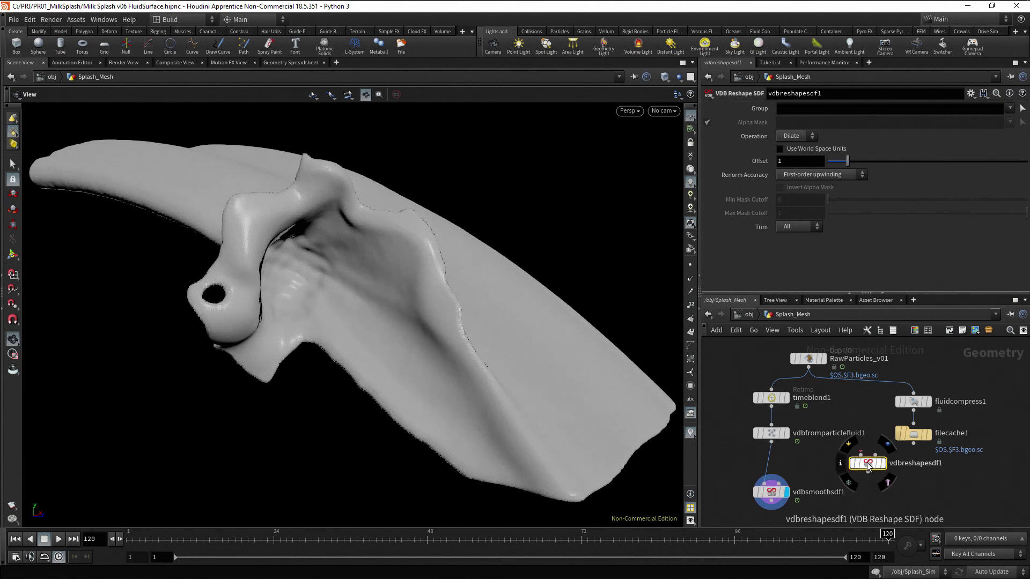
left_click(774, 464)
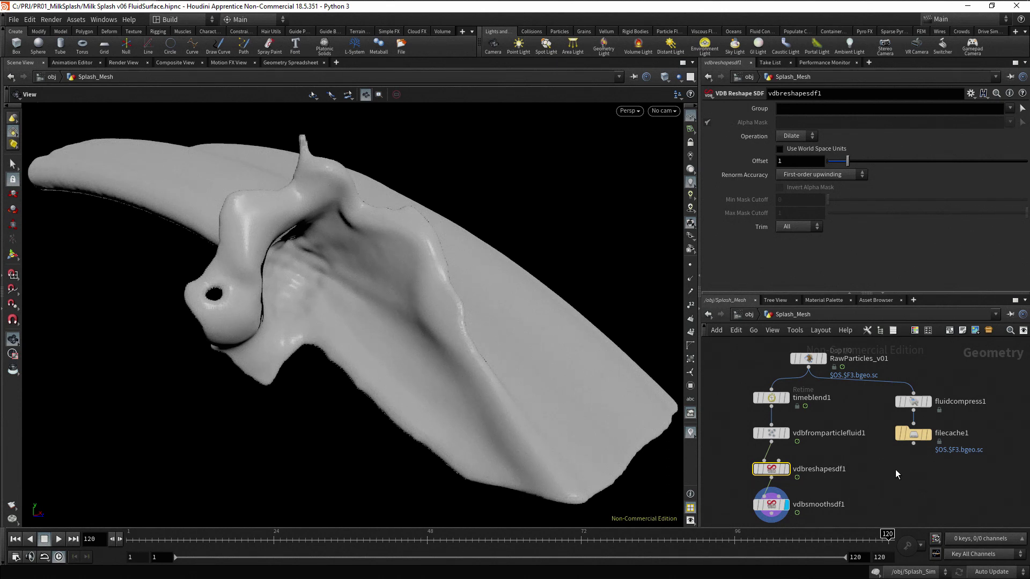
Try an offset of 2 with the Dilate operation on vdbreshapesdf1 and set the offset back to 1
left_click(810, 137)
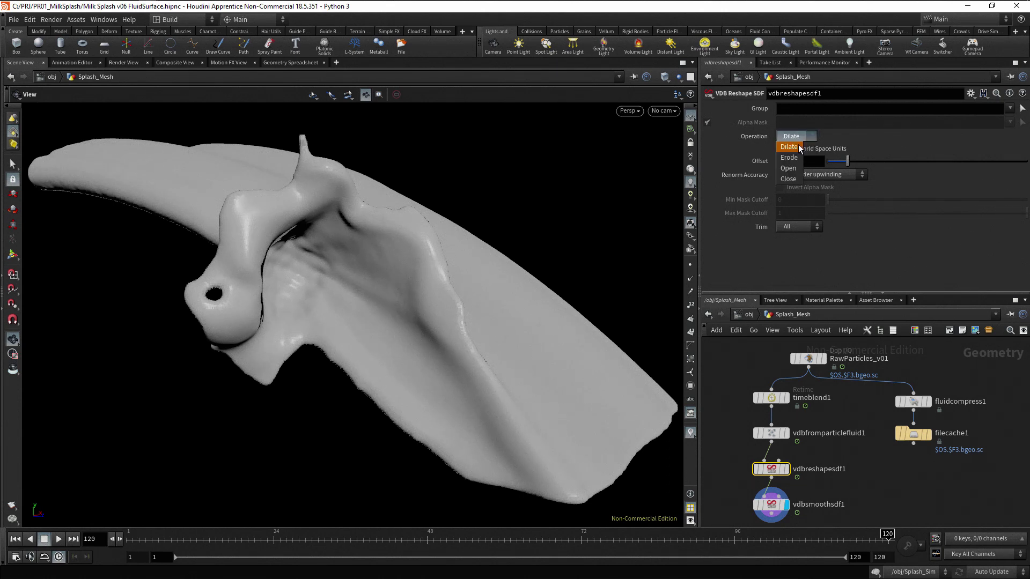
left_click(796, 146)
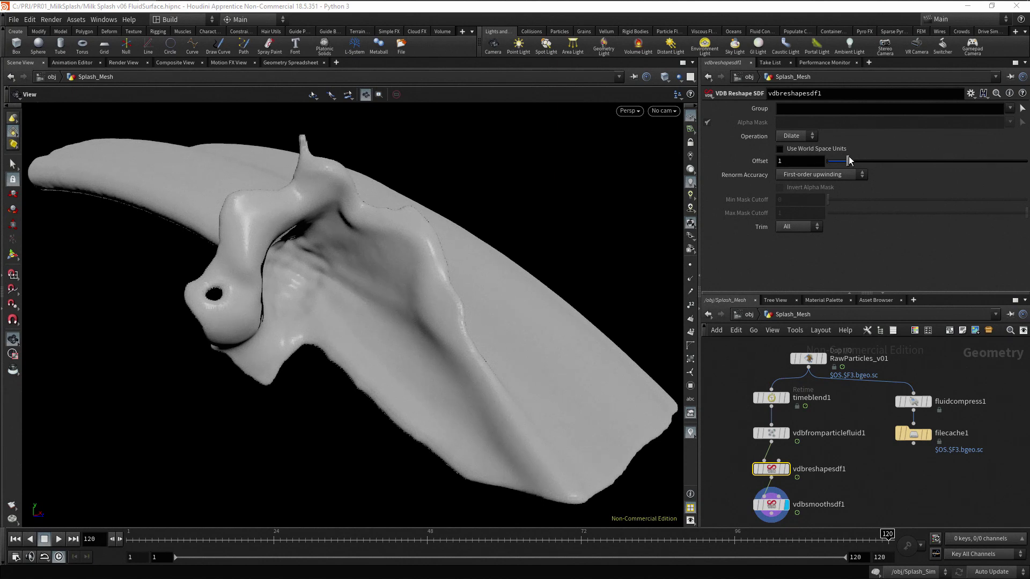
left_click_drag(870, 160, 917, 160)
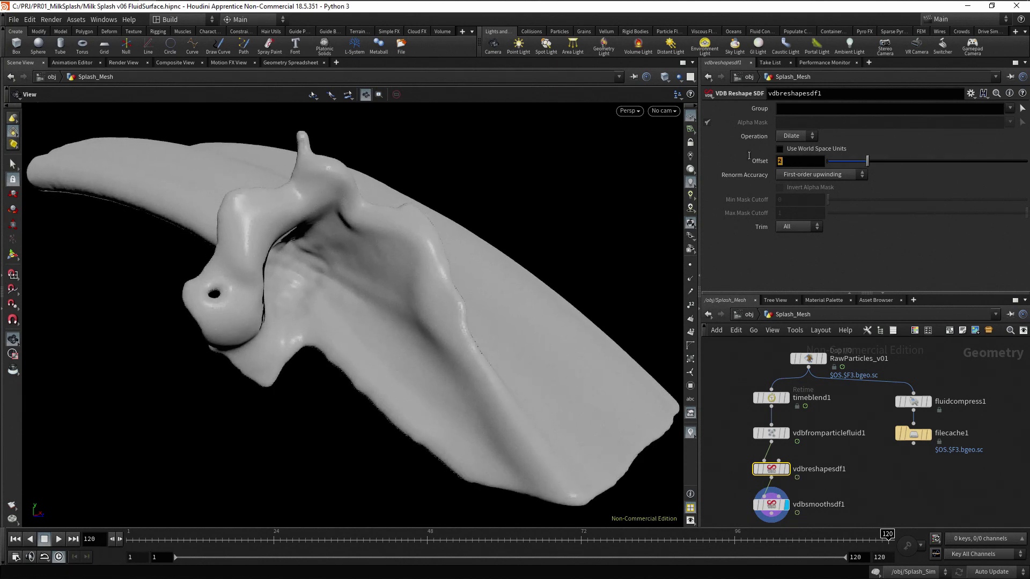
double_click(800, 161)
type("1")
key("Return")
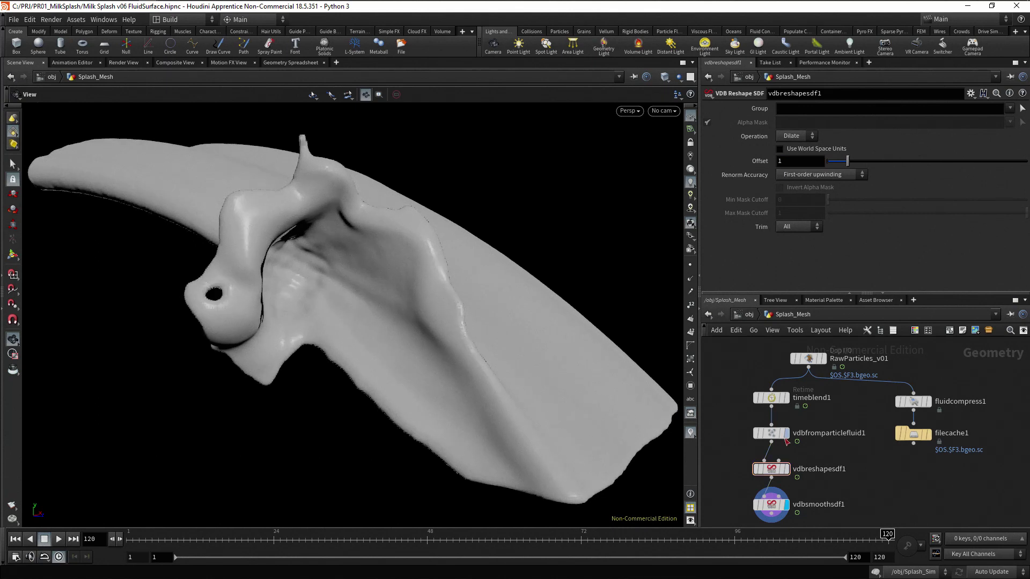
Tidy the network by moving vdbfromparticlefluid1, vdbreshapesdf1 and vdbsmoothsdf1 closer together
left_click_drag(782, 436, 772, 424)
mouse_move(774, 471)
left_click_drag(774, 471, 774, 456)
left_click_drag(774, 506, 779, 489)
middle_click_drag(880, 490, 880, 452)
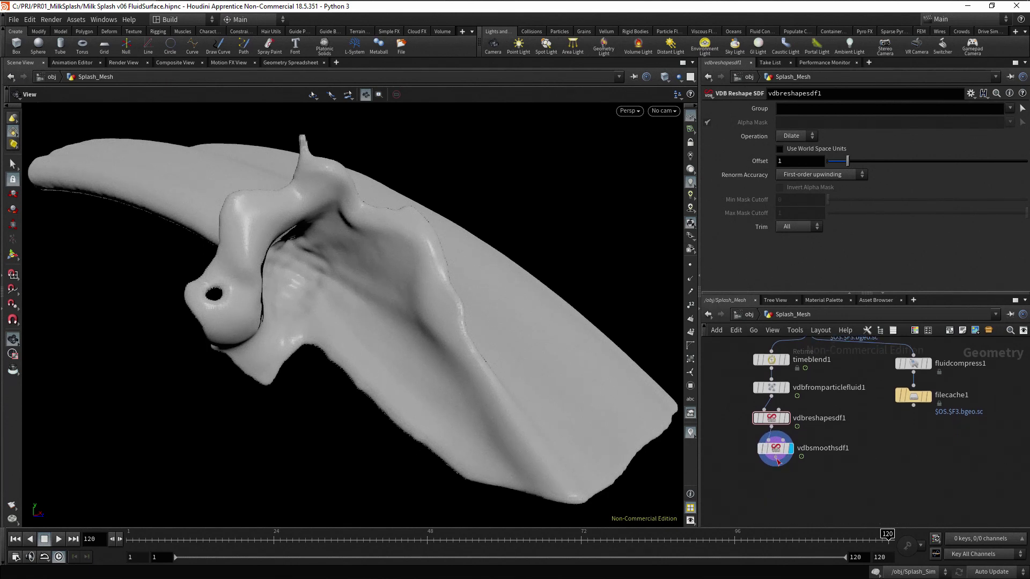
Add a Convert VDB node to the output of vdbsmoothsdf1, display its result and set it to convert to Polygons
left_click(776, 459)
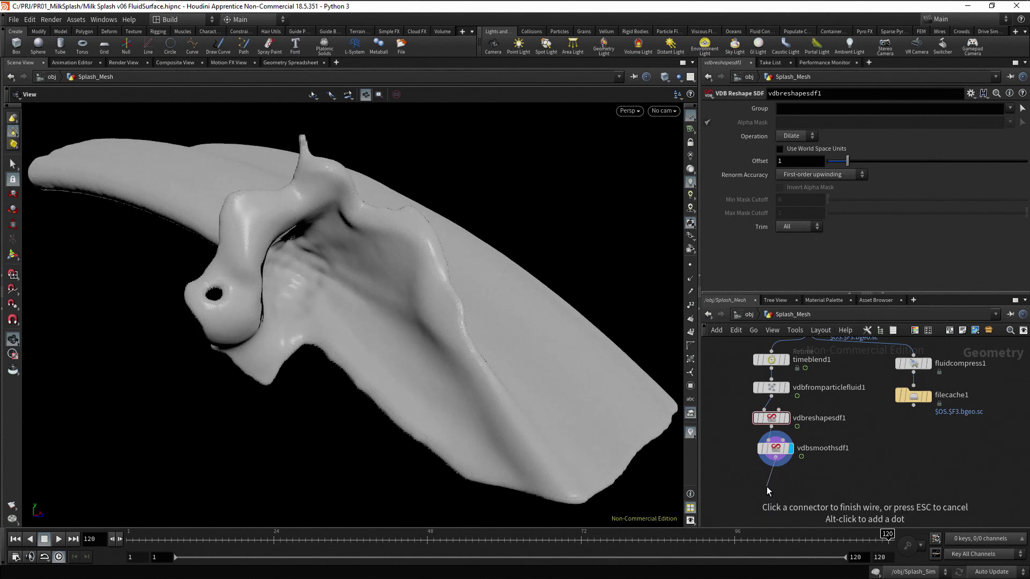
key("Tab")
type("convertvd")
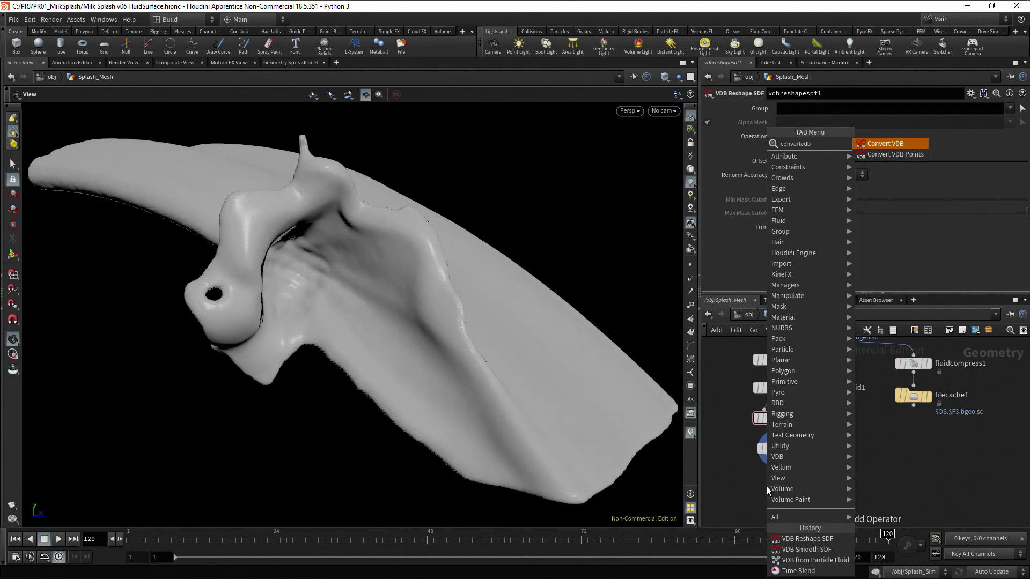
key("Return")
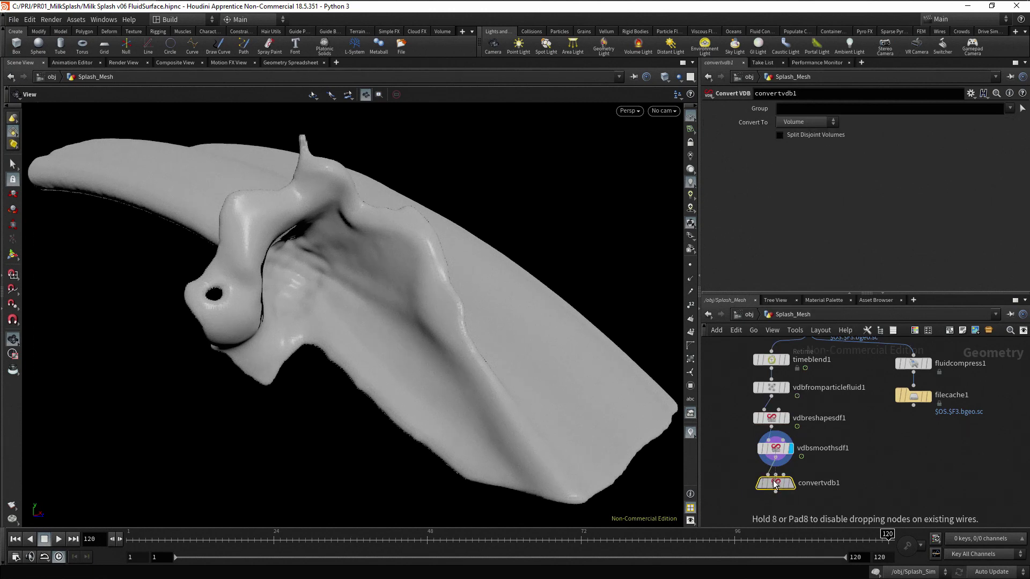
left_click(774, 483)
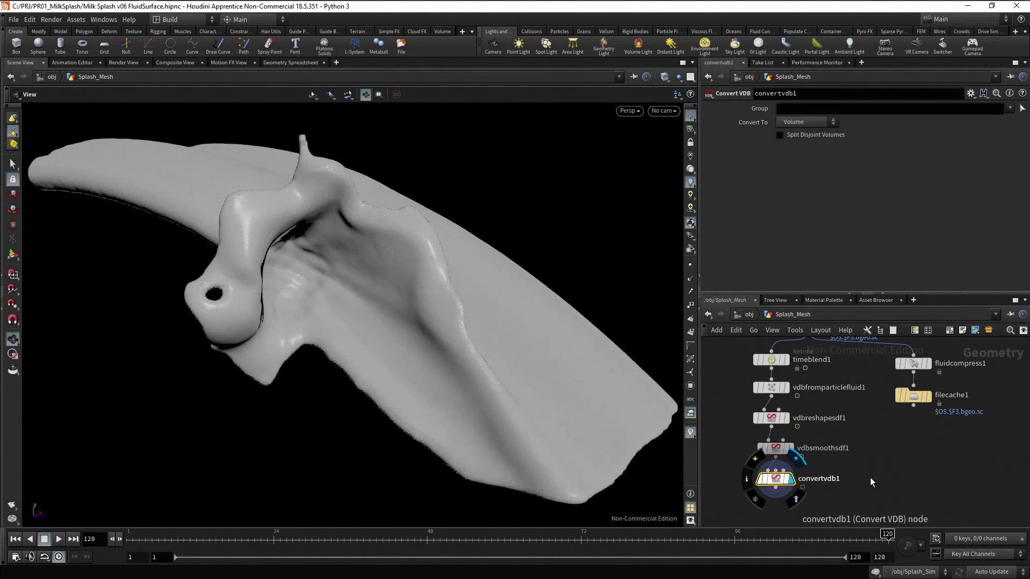
key("h")
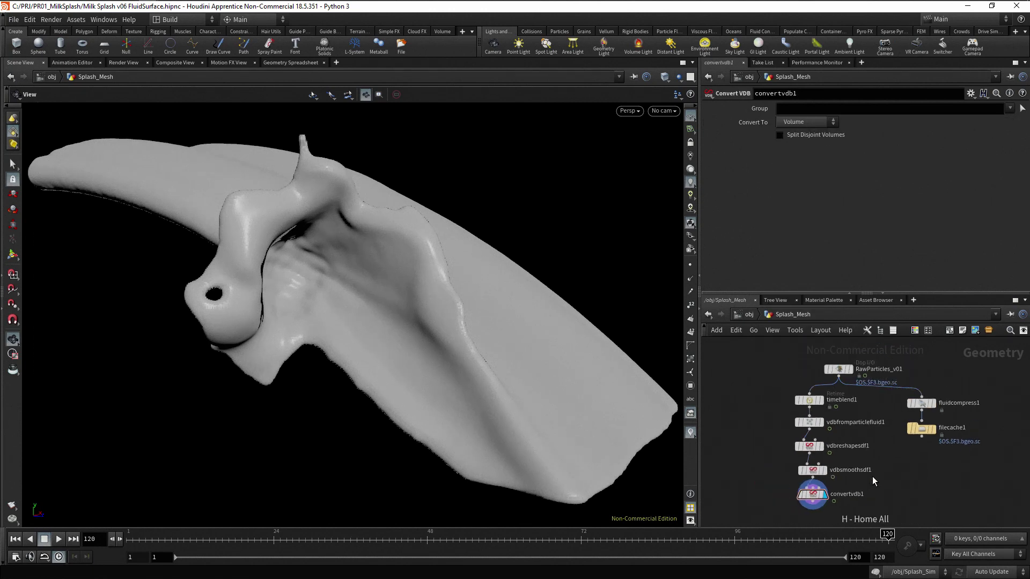
left_click(831, 123)
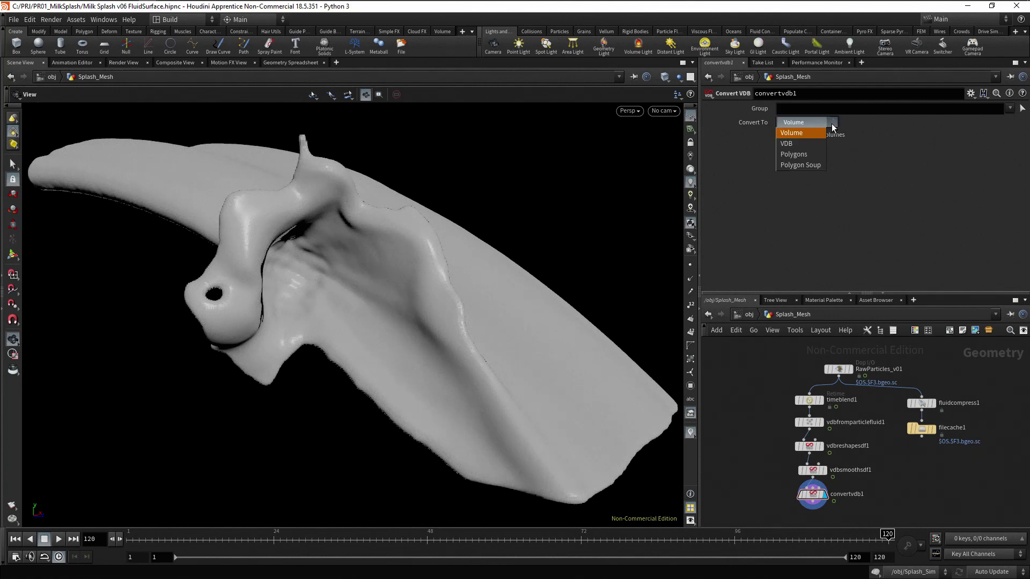
left_click(816, 154)
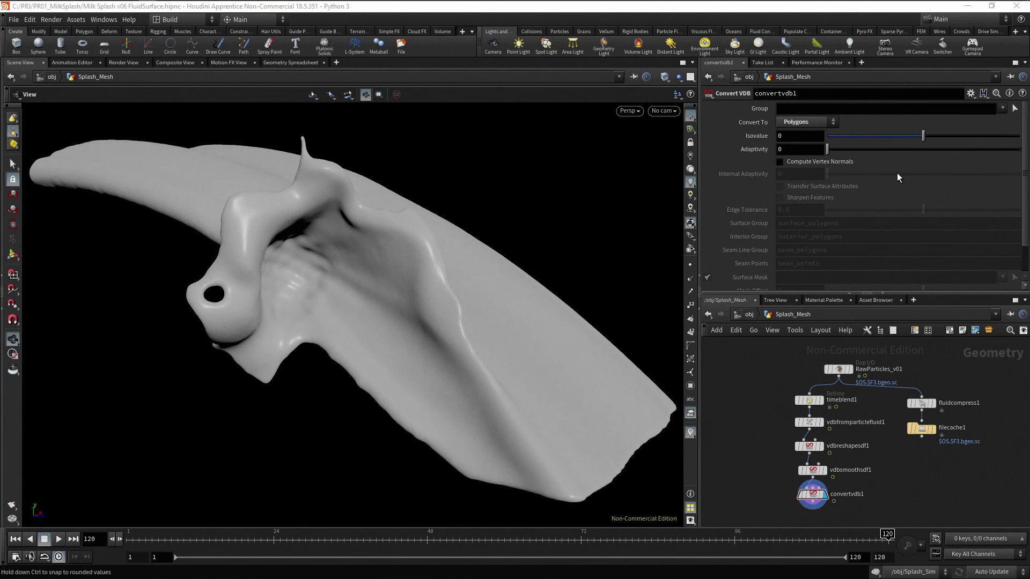
Test Convert VDB adaptivity values of 0.1, 0.5 and 0.2 in Smooth Wire Shaded display, restoring adaptivity 0 and Smooth Shaded display
left_click(667, 78)
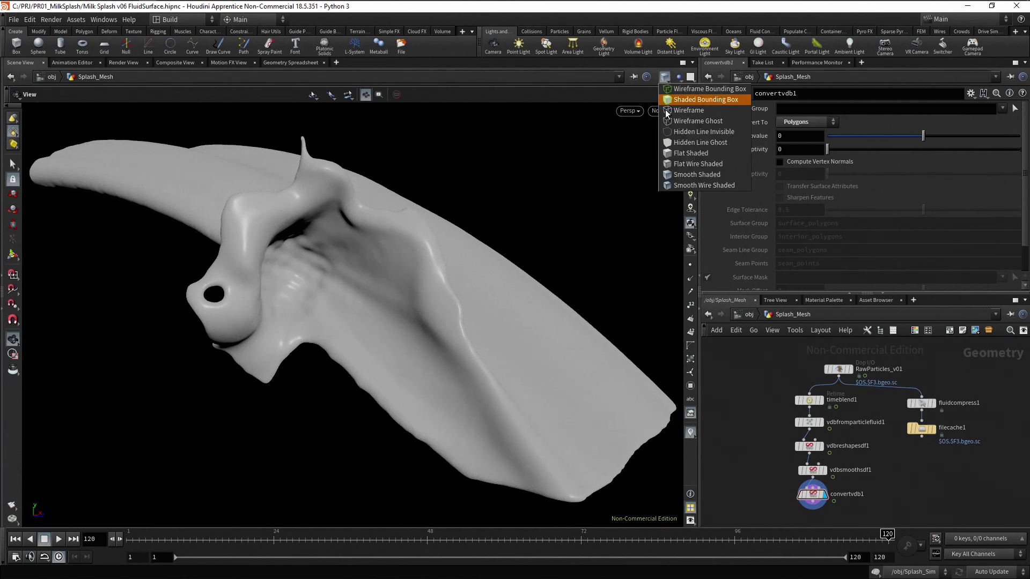
left_click(698, 185)
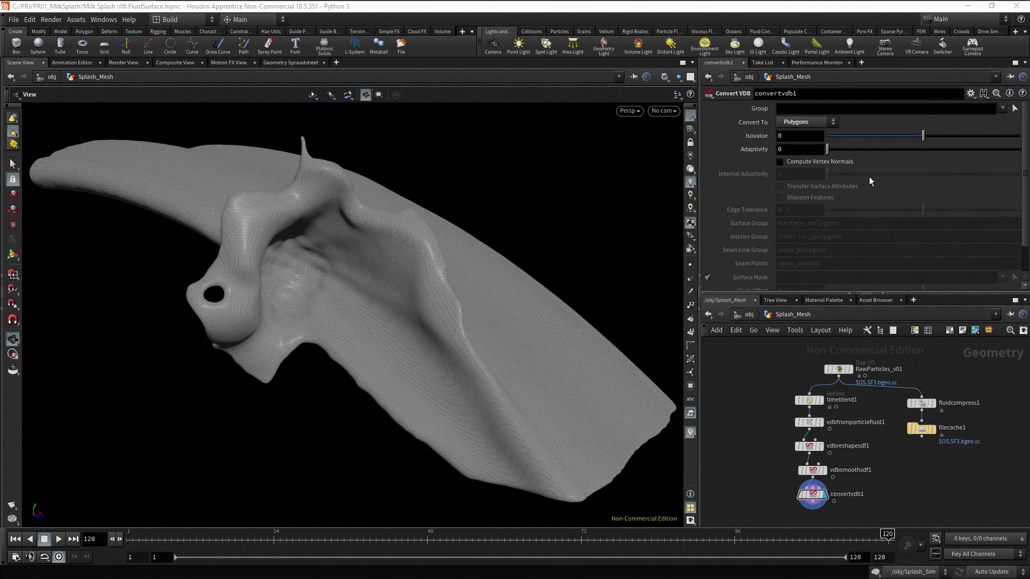
left_click(794, 150)
type(".1")
key("Return")
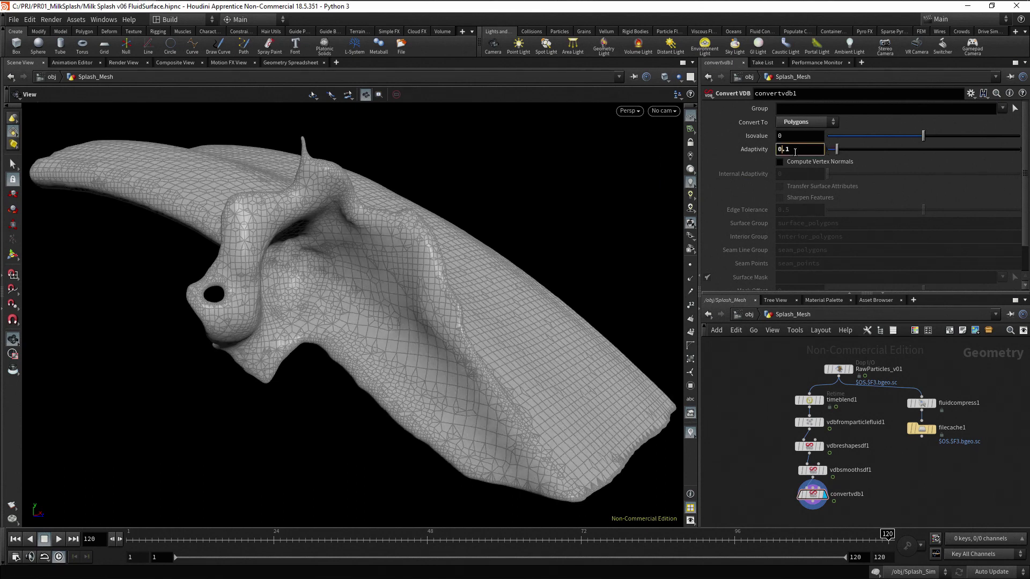
key("BackSpace")
type("6")
key("Return")
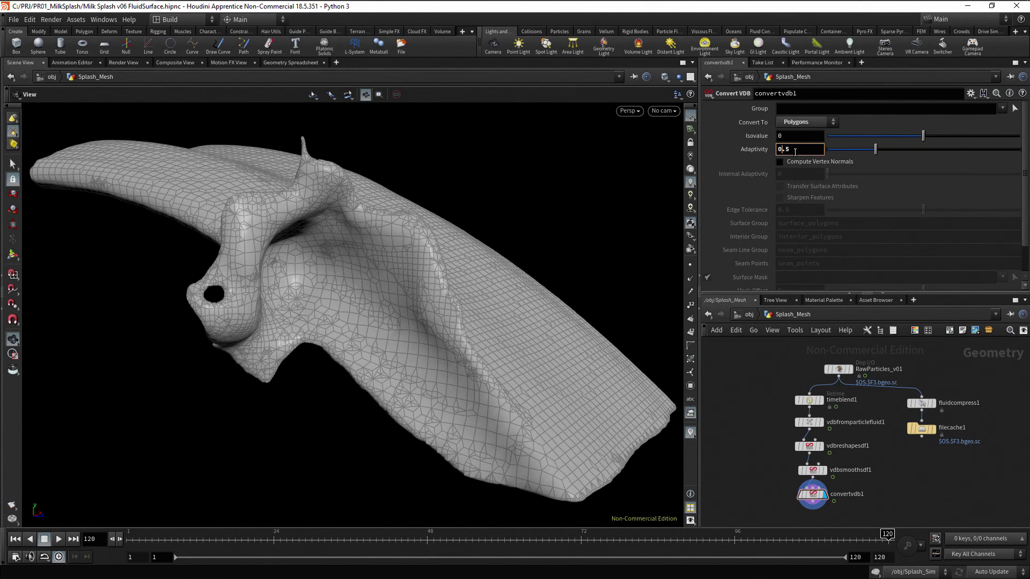
key("Delete")
key("Delete")
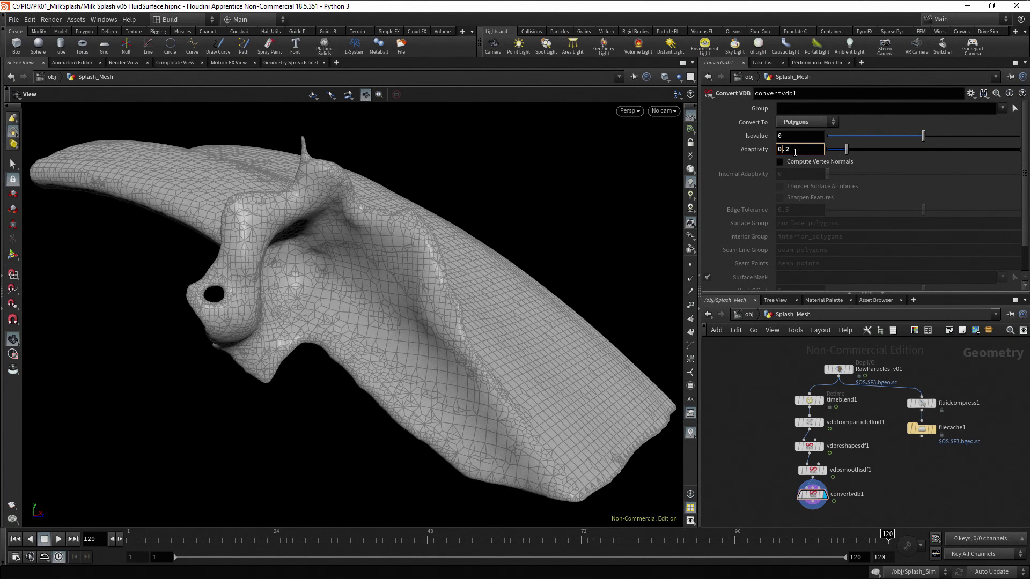
key("Return")
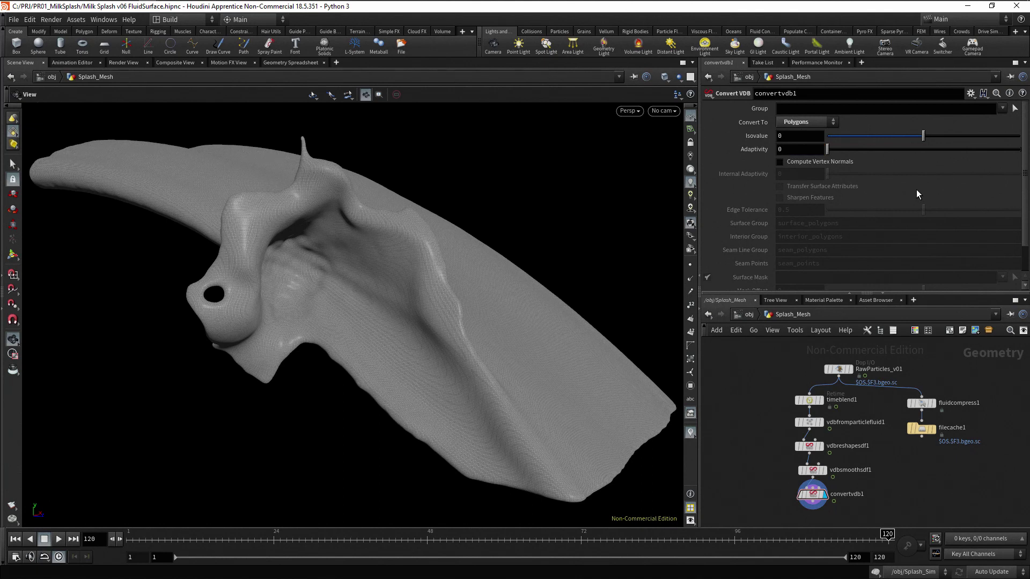
left_click(665, 77)
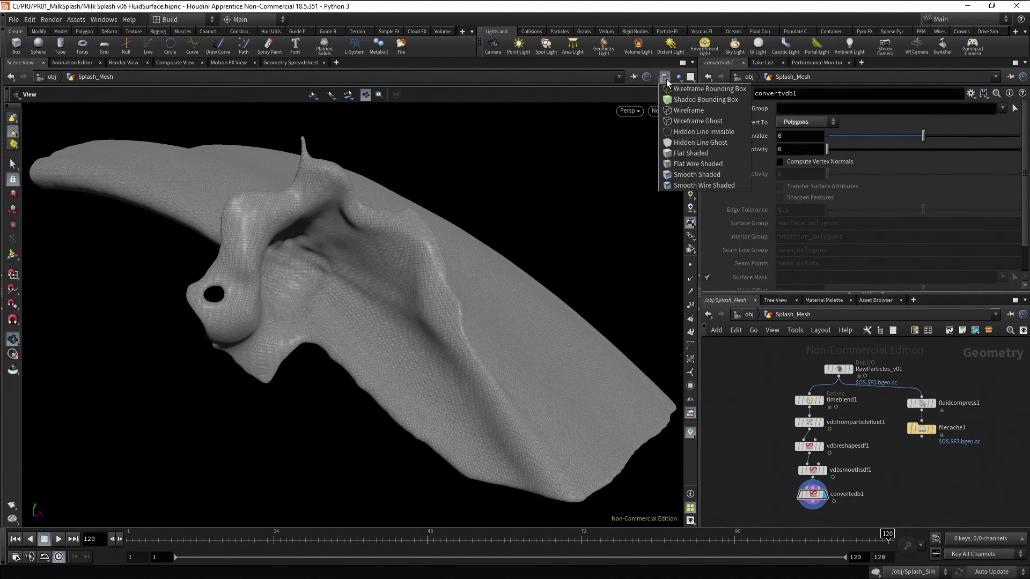
left_click(724, 173)
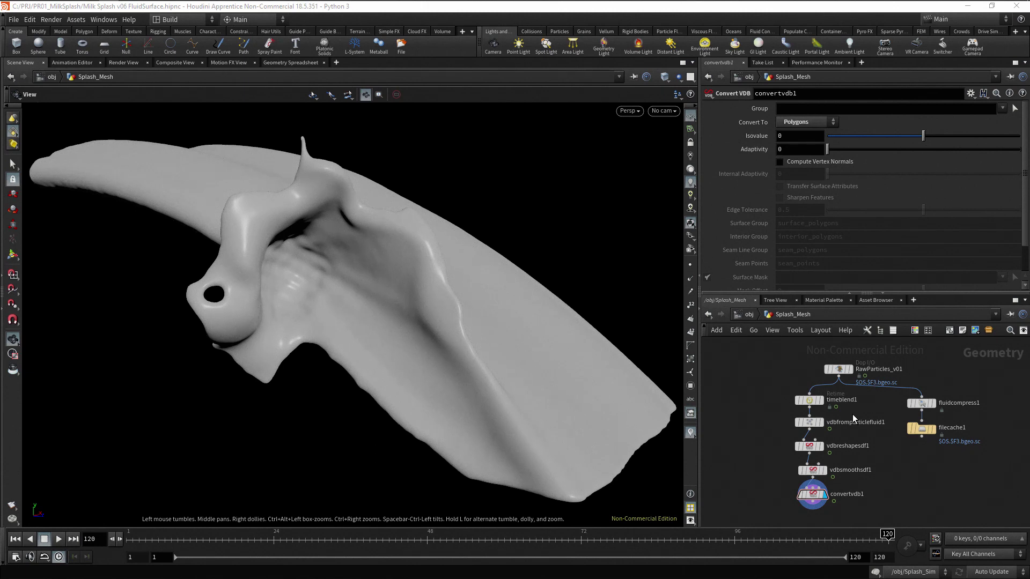
Move timeblend1 away from the VDB chain and add a Particle Fluid Surface node connected to its output
left_click_drag(813, 402, 762, 398)
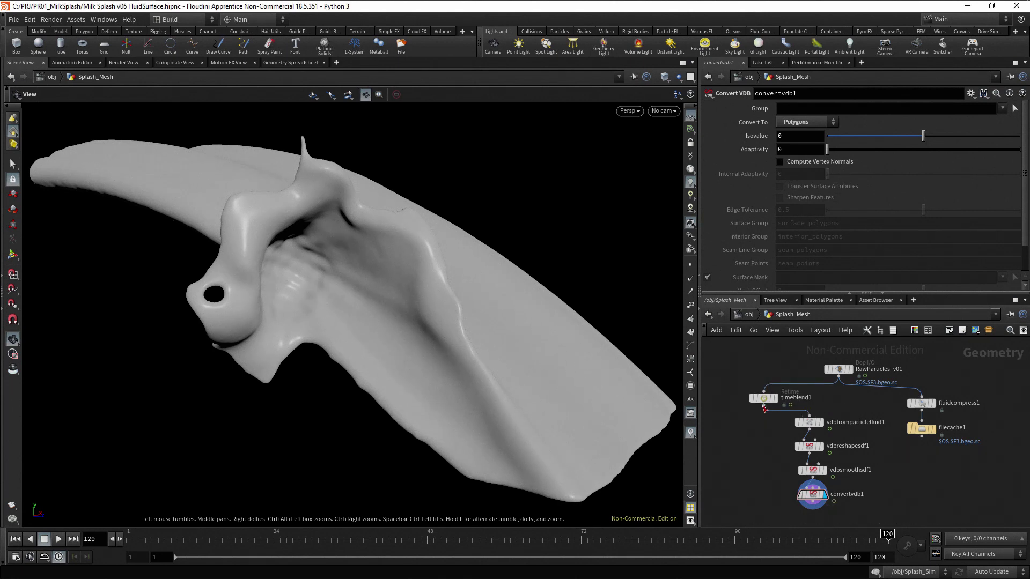
left_click(764, 407)
key("Tab")
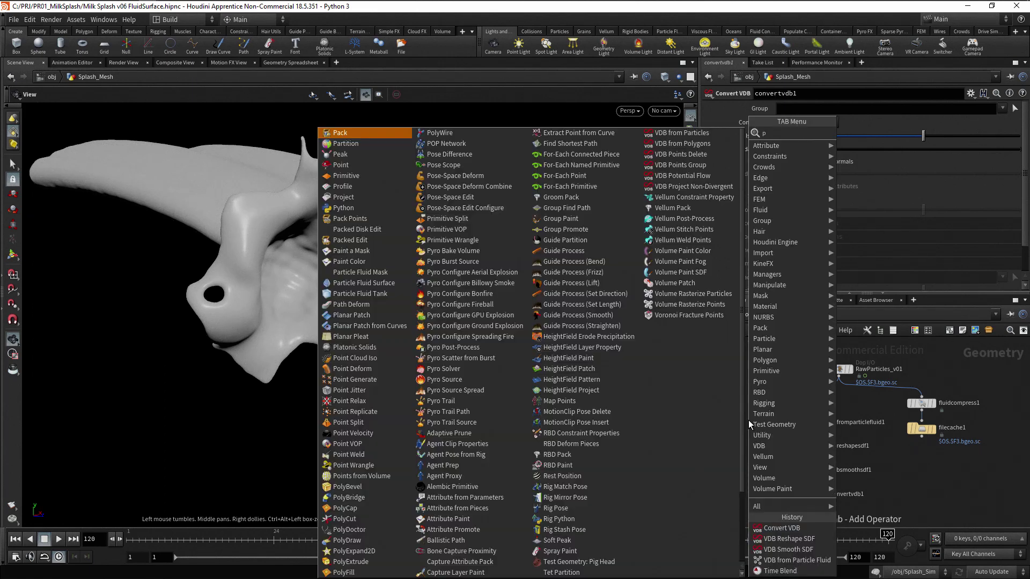
type("particle")
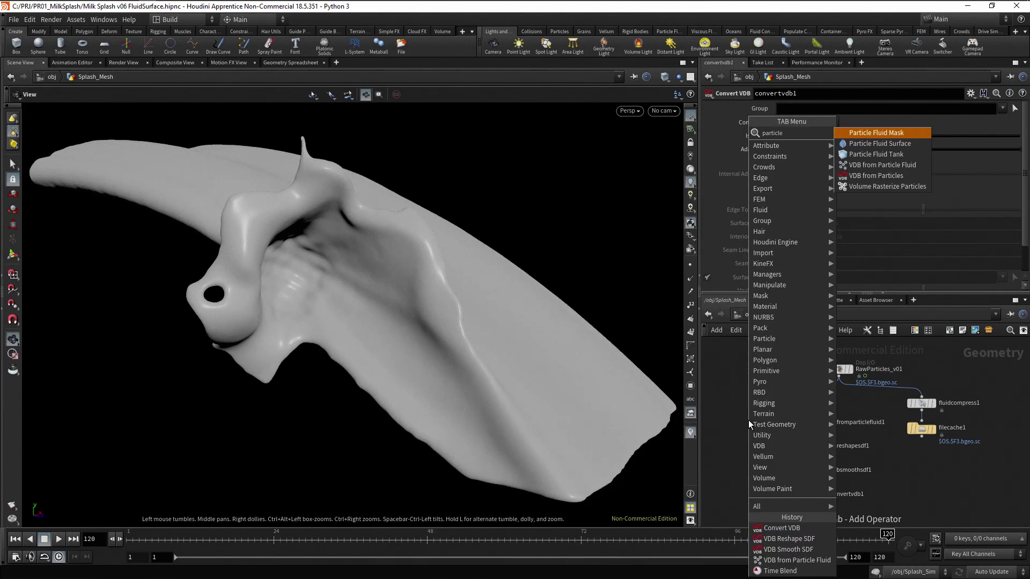
type("fluidsurf")
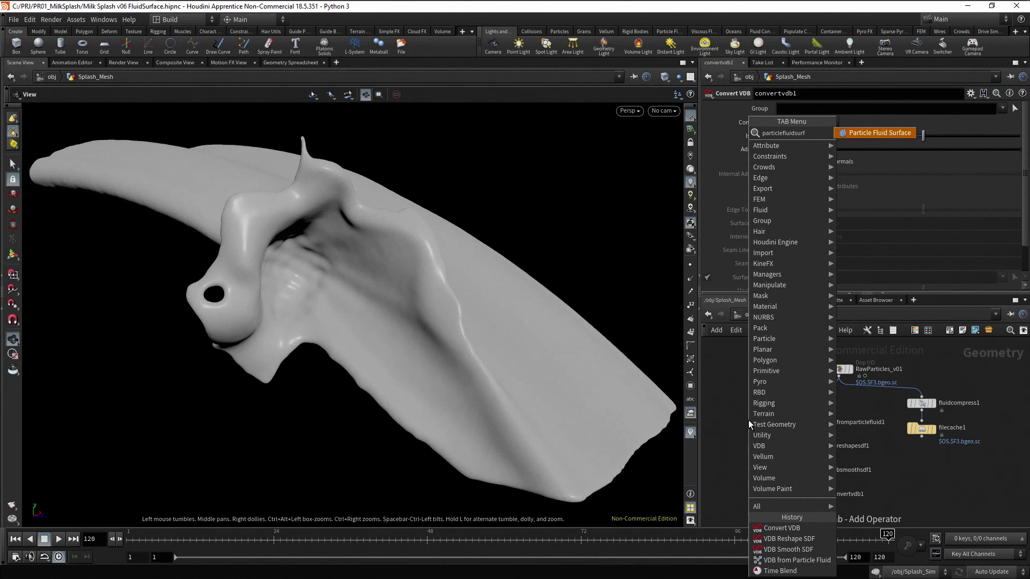
key("Return")
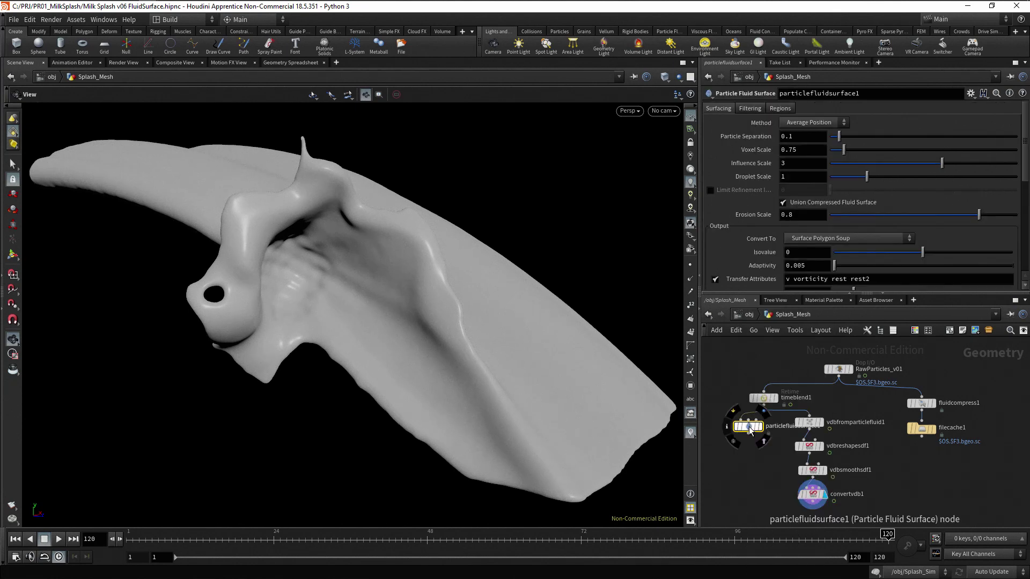
Display the result of particlefluidsurface1 instead of convertvdb1
left_click(762, 424)
left_click(774, 423)
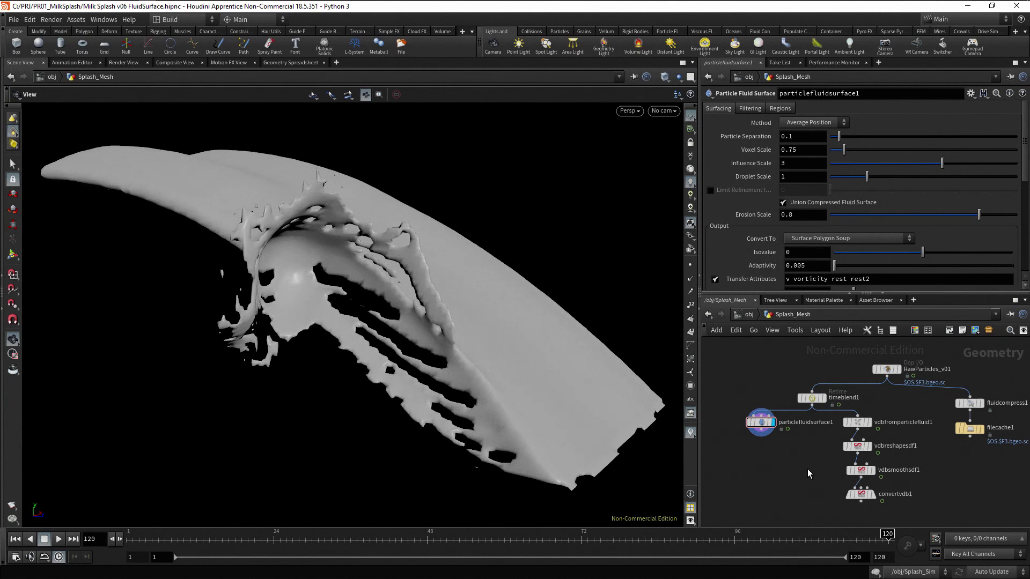
Go to frame 1 and copy the Particle Separation parameter of flipobject1 inside Splash_Sim
left_click(751, 316)
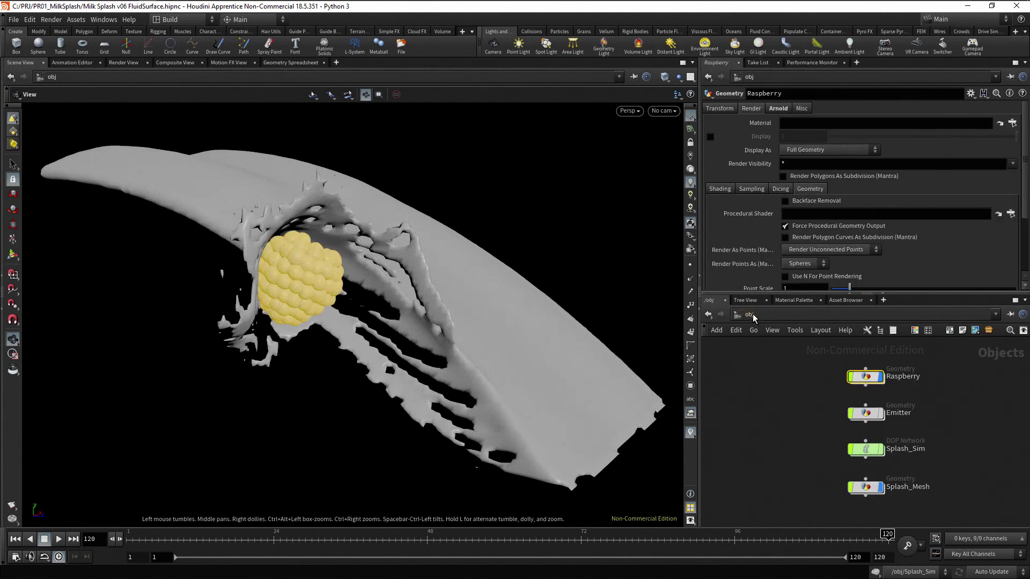
left_click(779, 413)
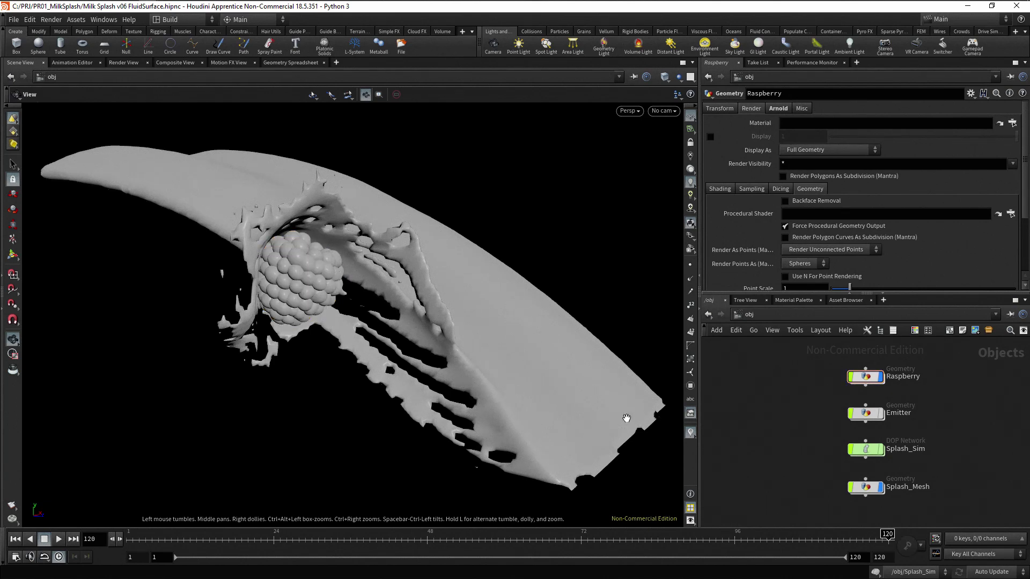
left_click(15, 540)
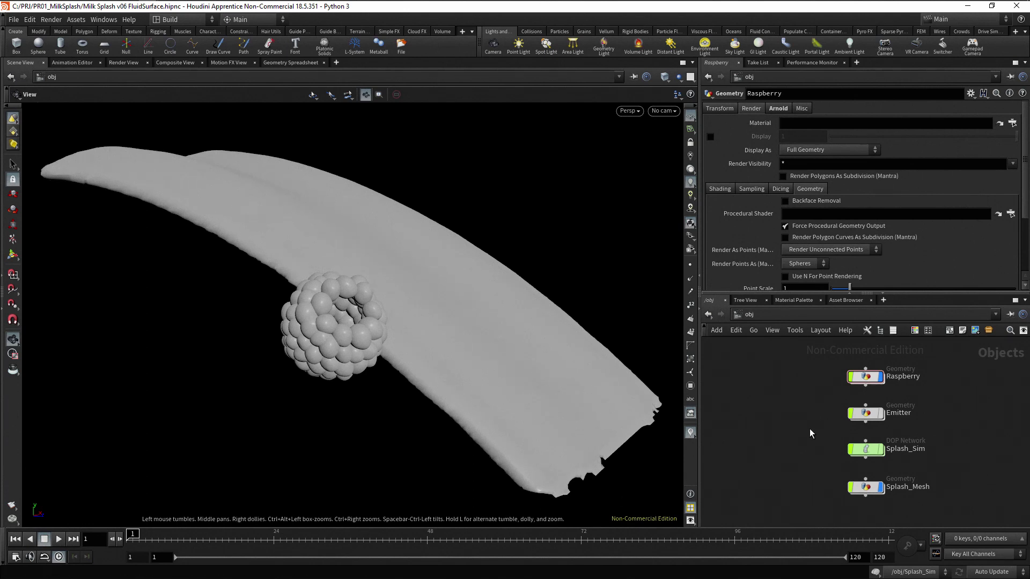
left_click(866, 448)
double_click(867, 449)
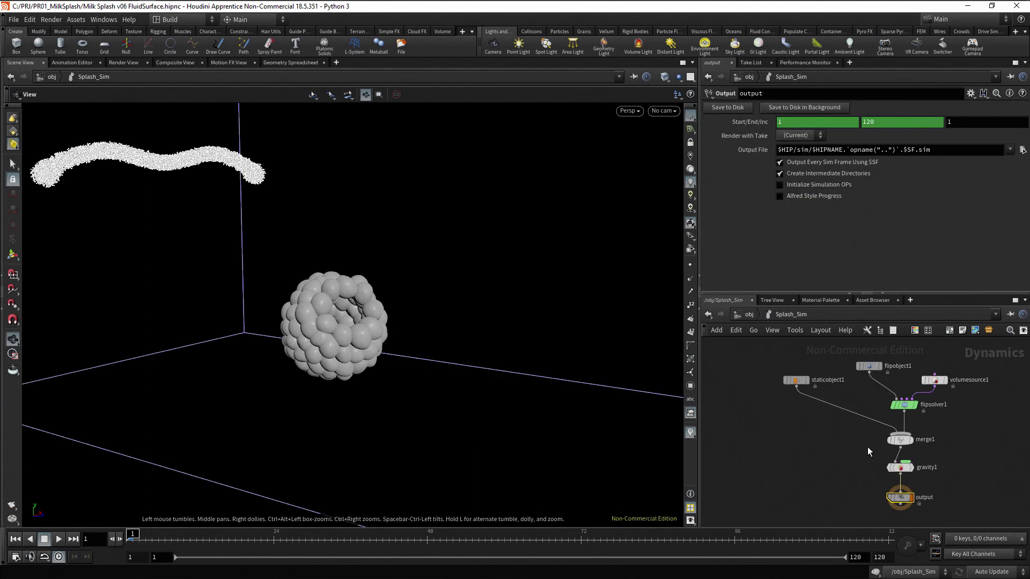
left_click(870, 366)
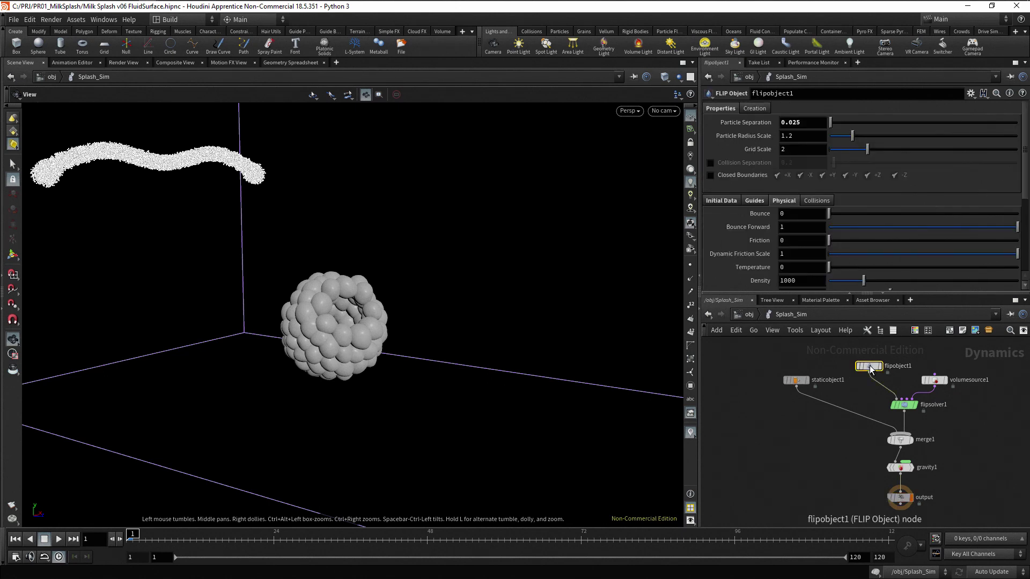
right_click(749, 123)
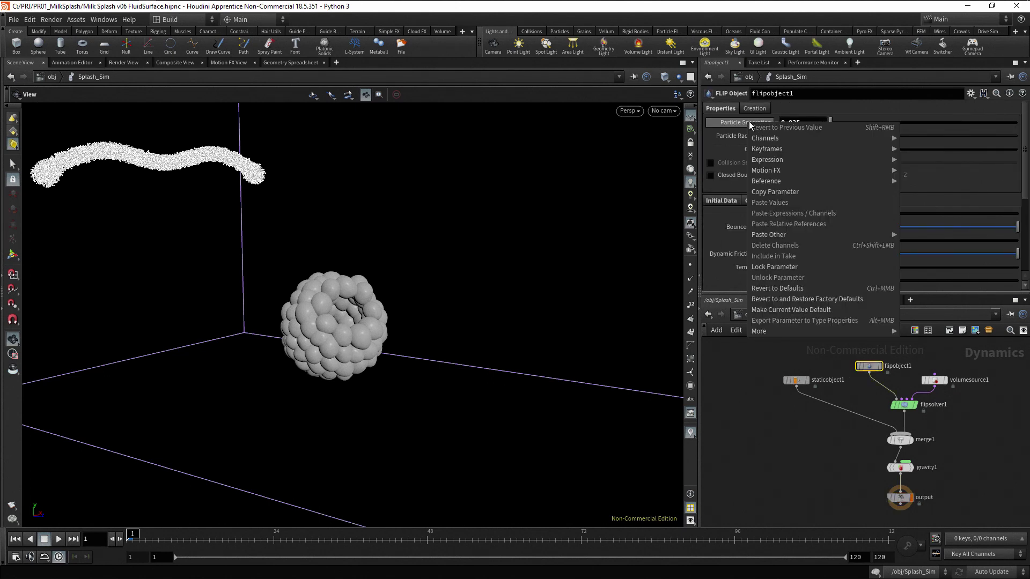
left_click(809, 191)
Return to Splash_Mesh at frame 120 and paste the copied parameter as a relative reference into particlefluidsurface1's Particle Separation
left_click(751, 315)
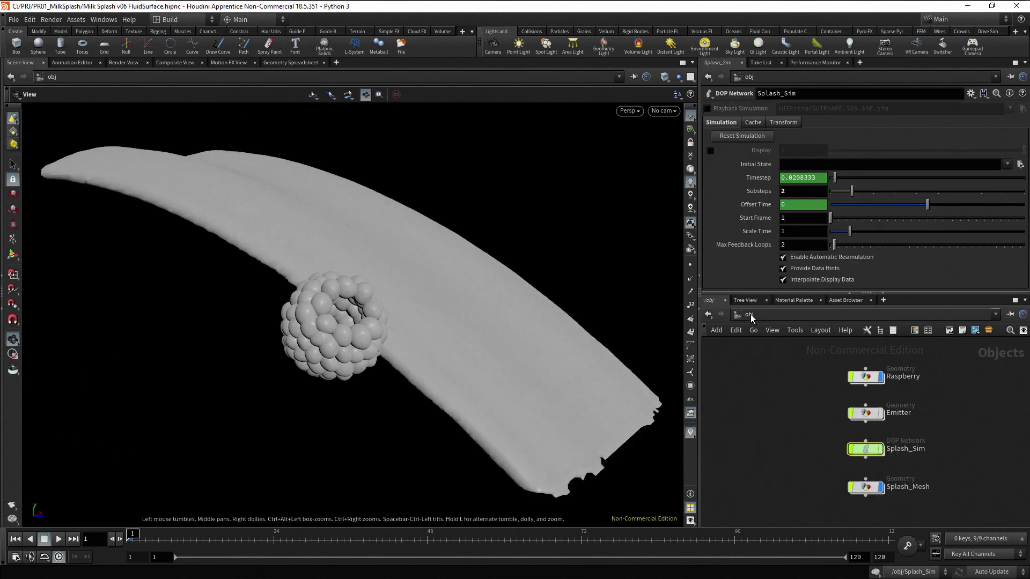
double_click(867, 488)
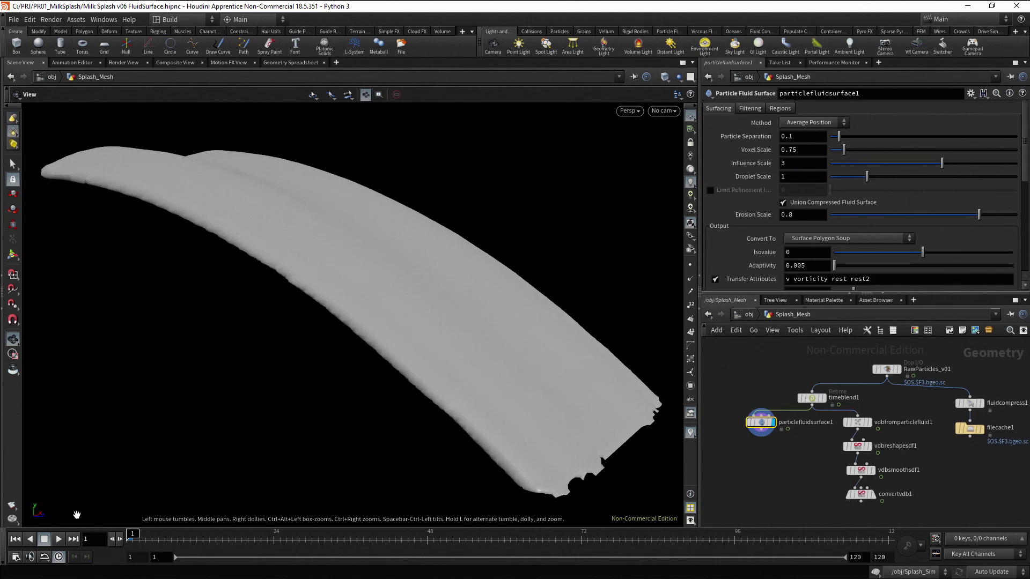
left_click(74, 539)
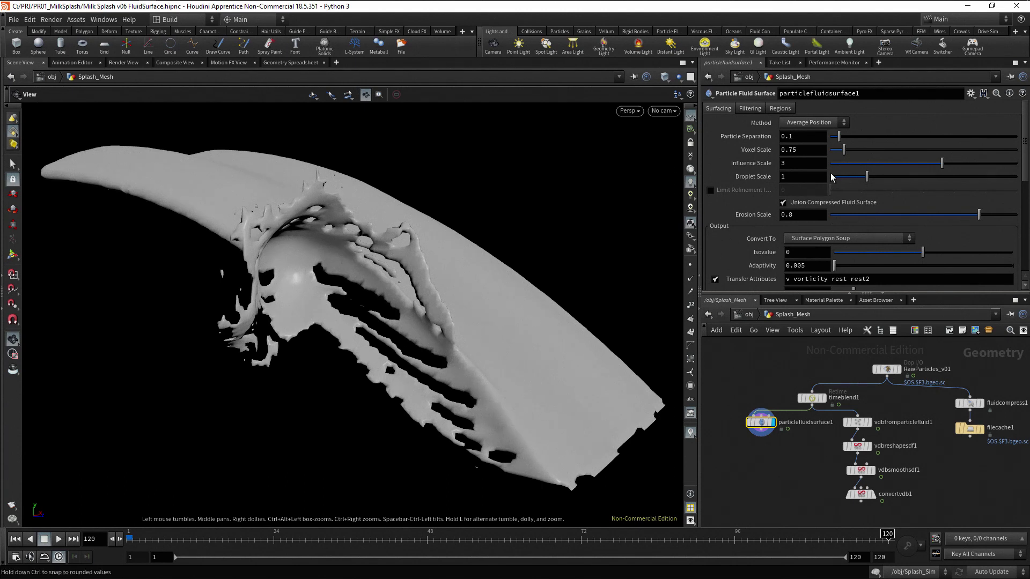
right_click(752, 136)
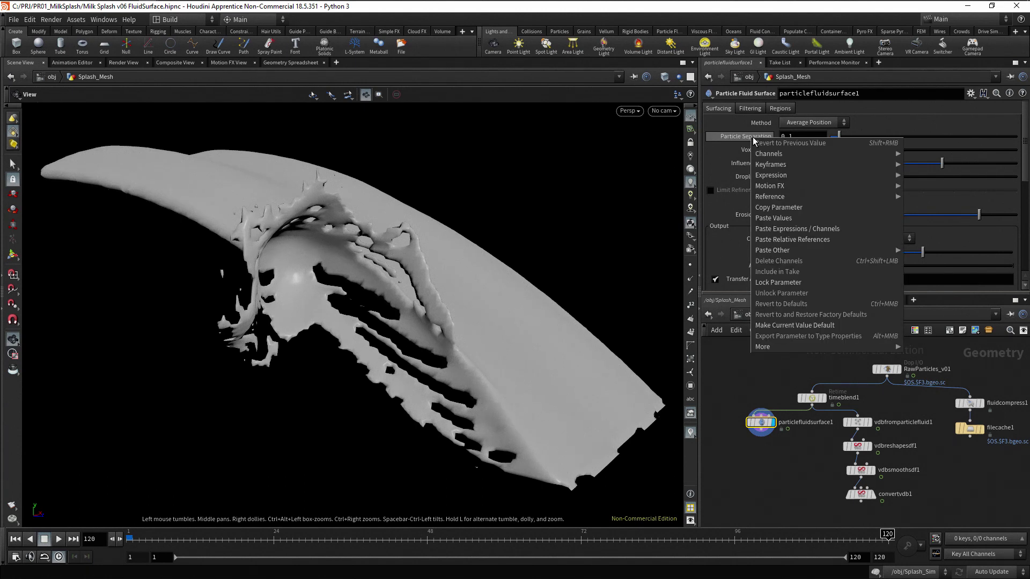
left_click(806, 239)
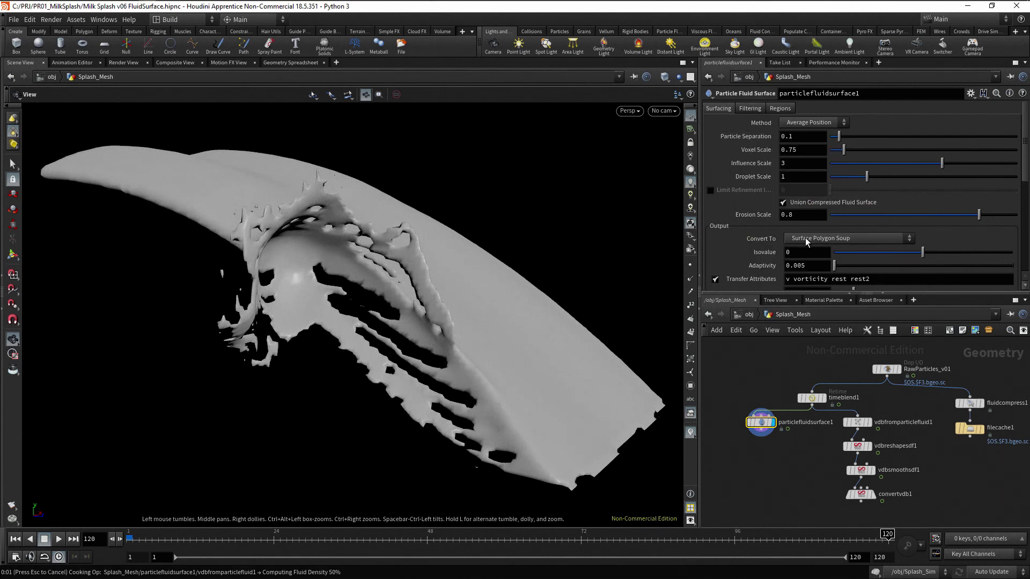
left_click(755, 140)
left_click(754, 139)
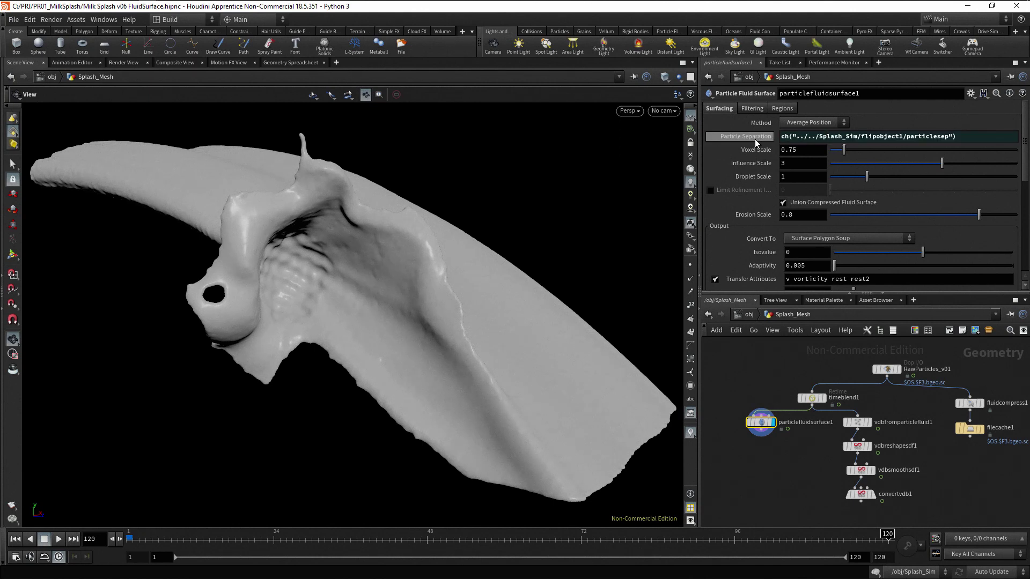
Set particlefluidsurface1's output to convert to Surface Polygons with adaptivity 0
left_click(912, 243)
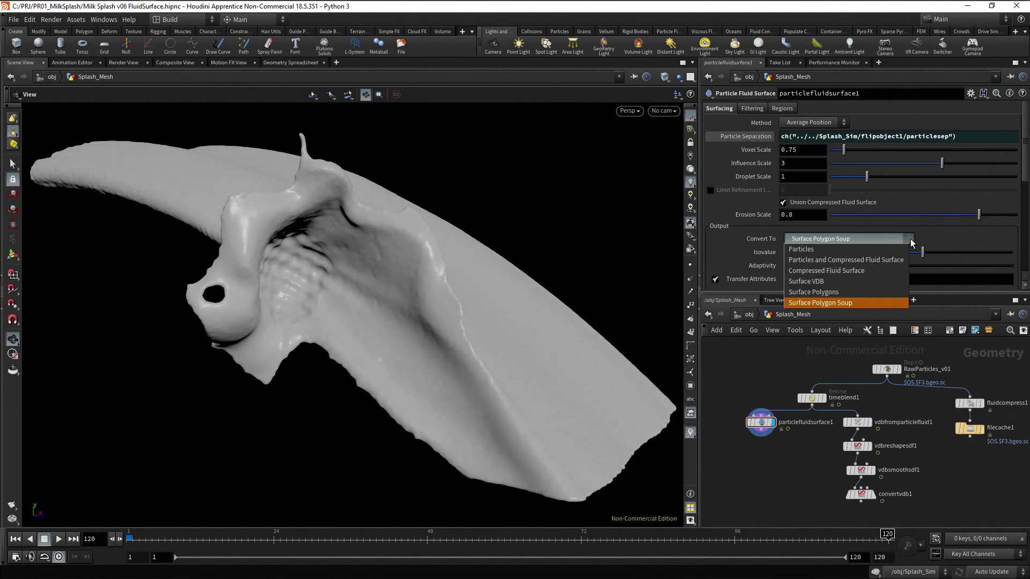
left_click(854, 292)
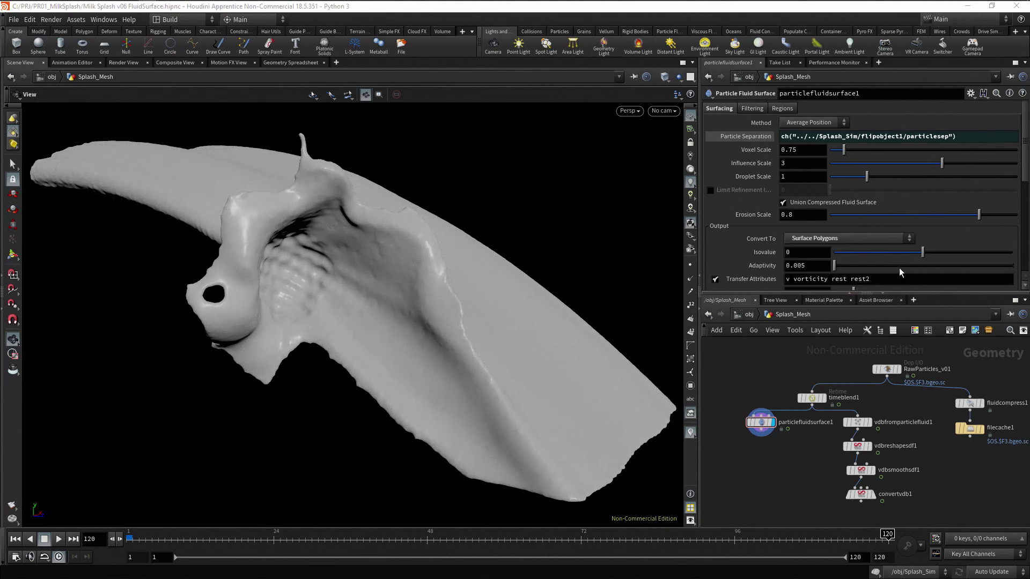
left_click(820, 266)
scroll(820, 266, "up", 2)
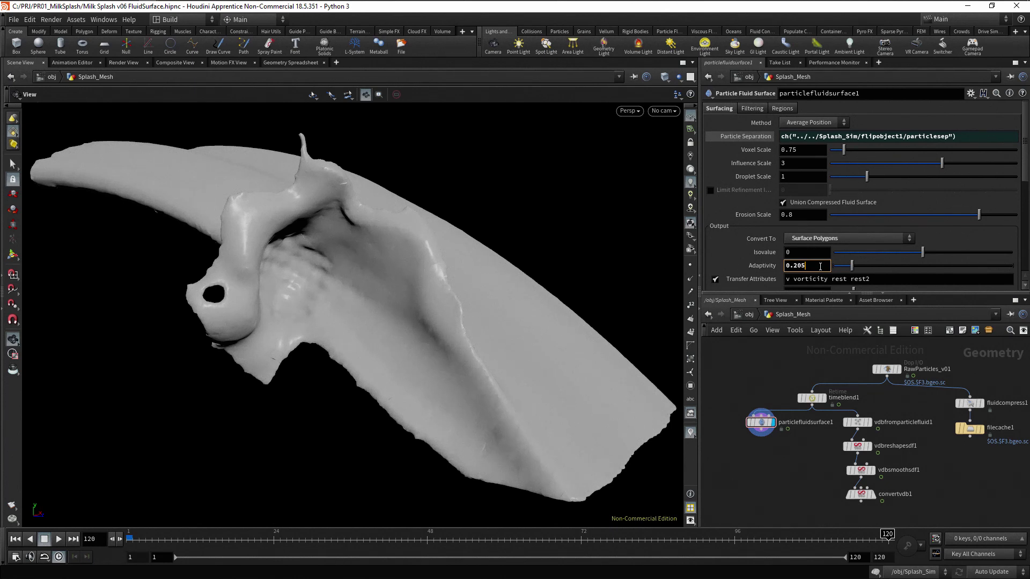
middle_click(767, 265, "ctrl")
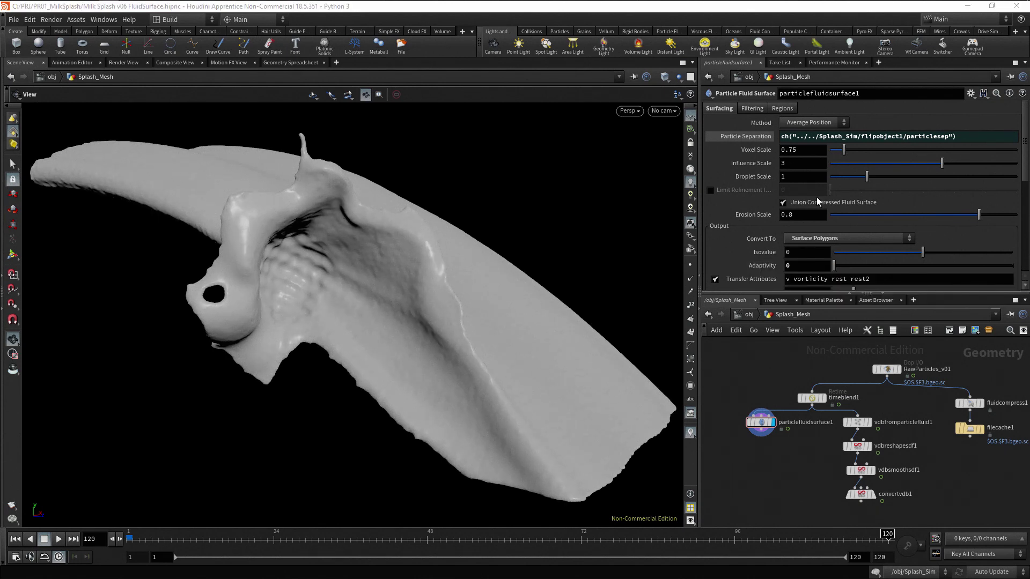
Enable the Dilate filter with a value of 2, delete the channels linked to Erode and switch Erode off
left_click(752, 108)
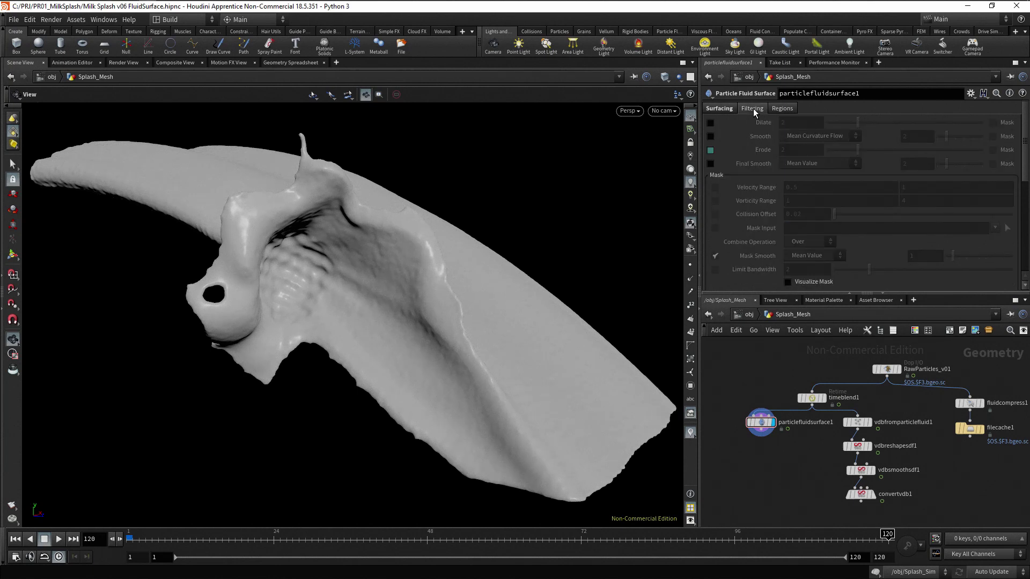
left_click(711, 124)
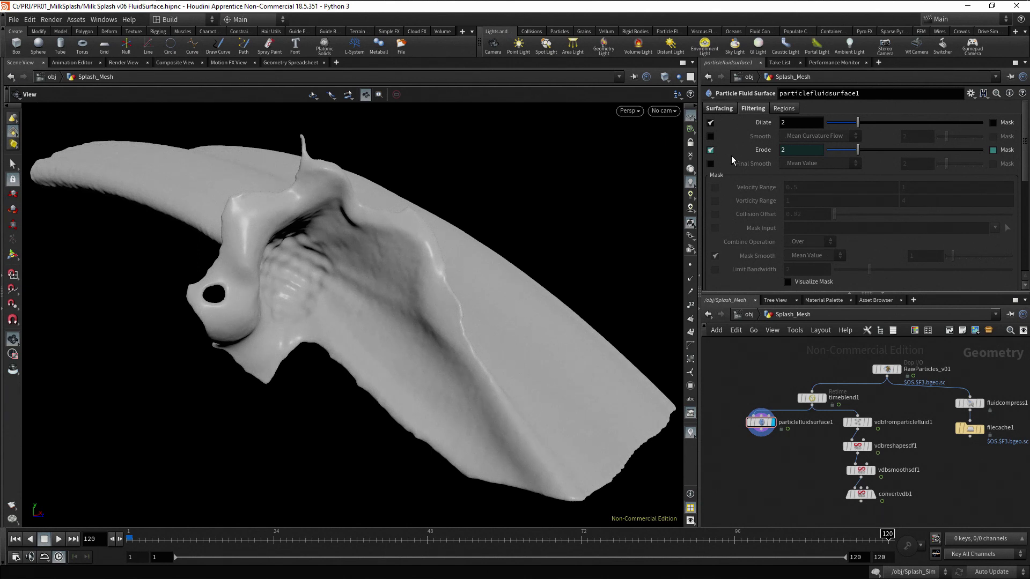
right_click(711, 151)
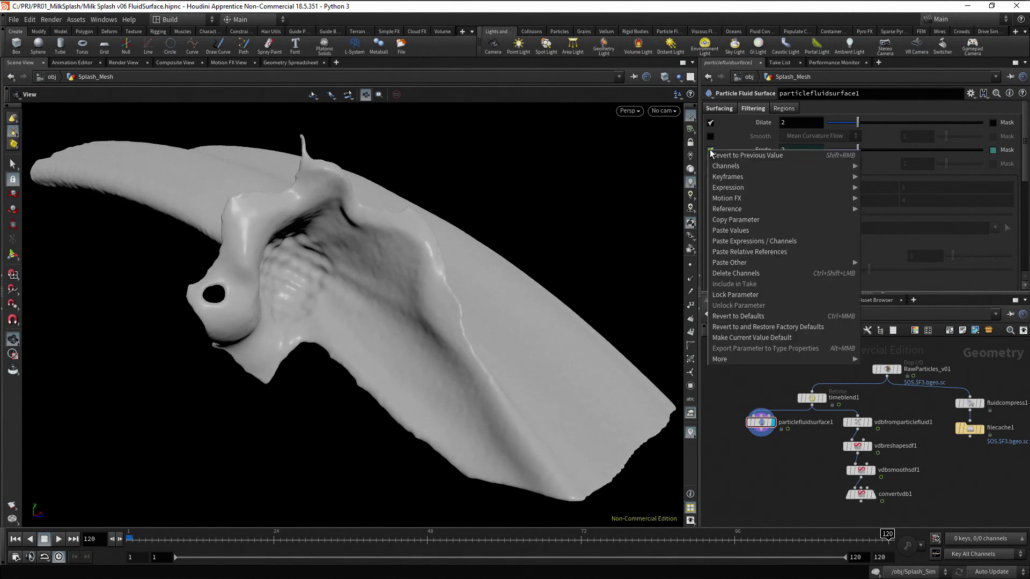
left_click(764, 272)
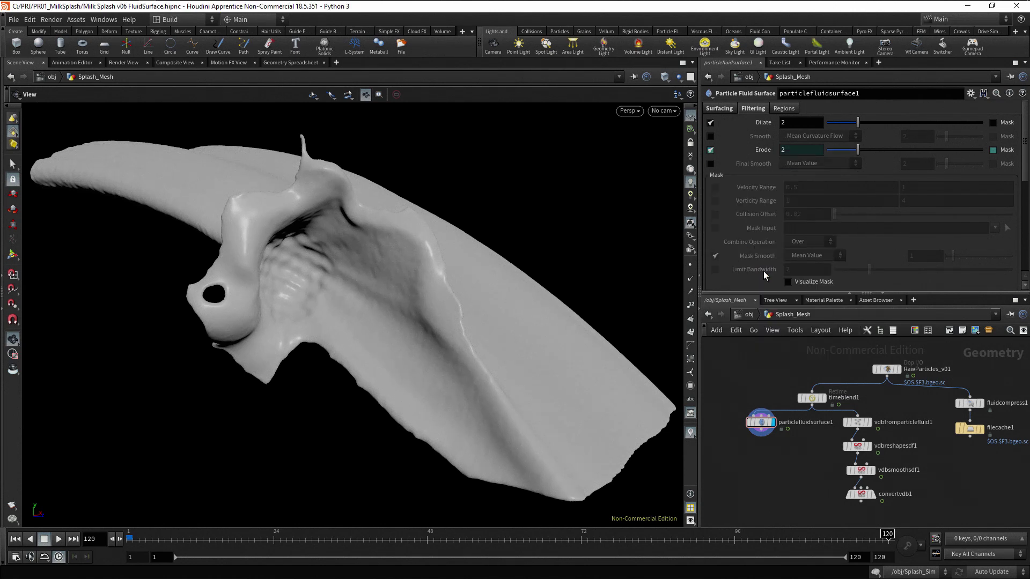
right_click(795, 151)
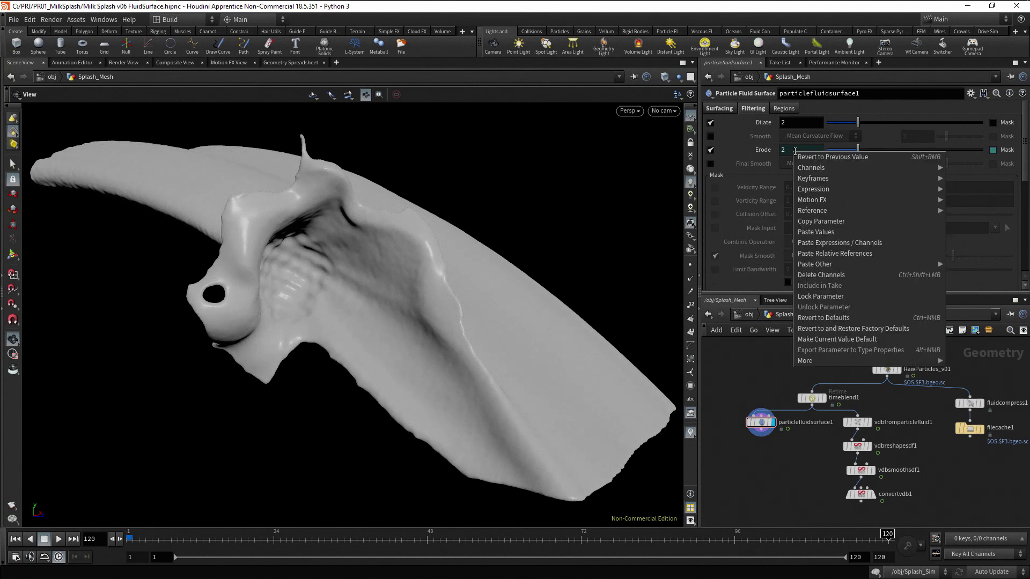
left_click(855, 274)
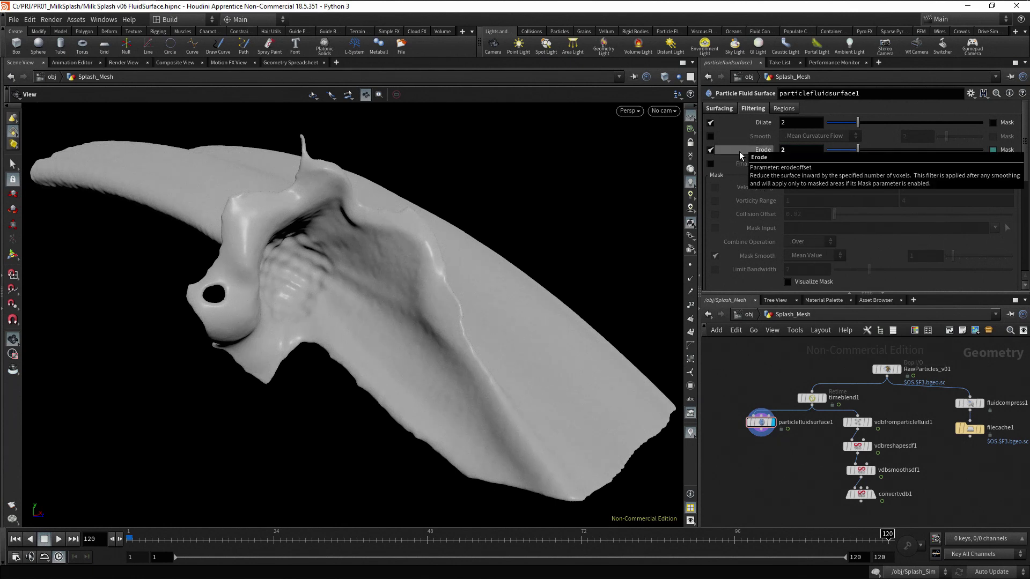
left_click(710, 150)
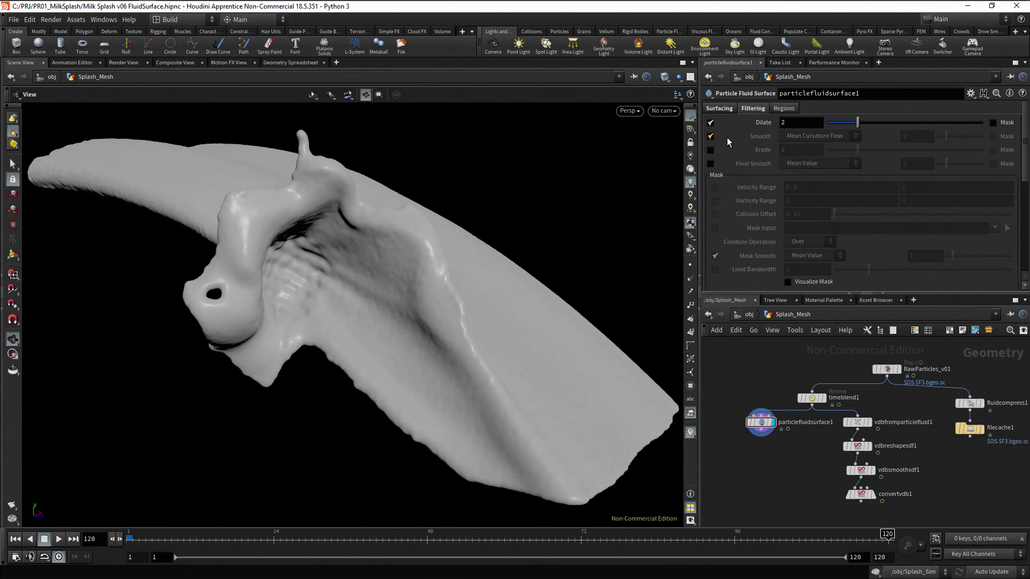
Enable the Smooth filter, test the Gaussian method and set it back to Mean Curvature Flow
left_click(711, 137)
left_click(861, 136)
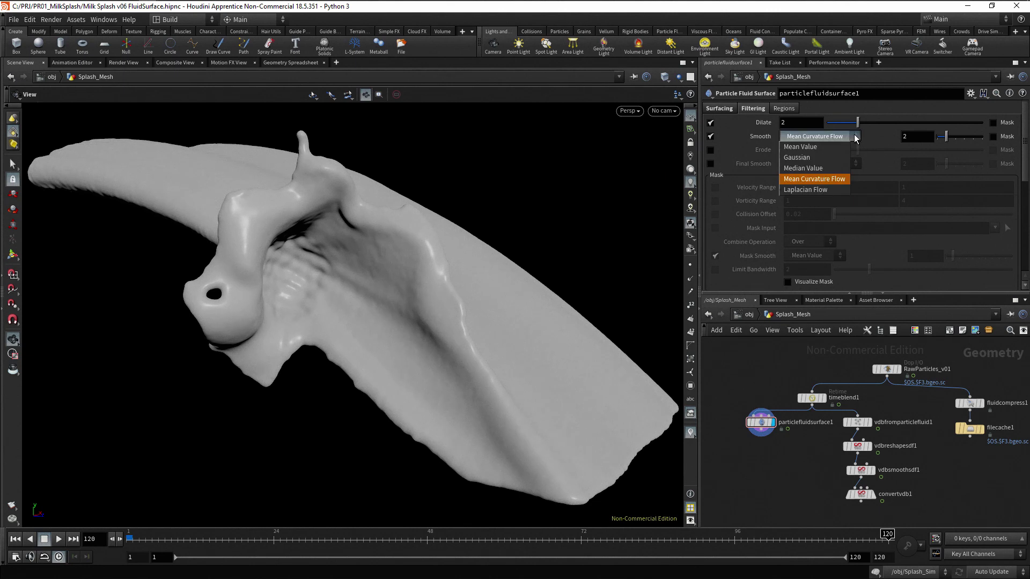
left_click(831, 158)
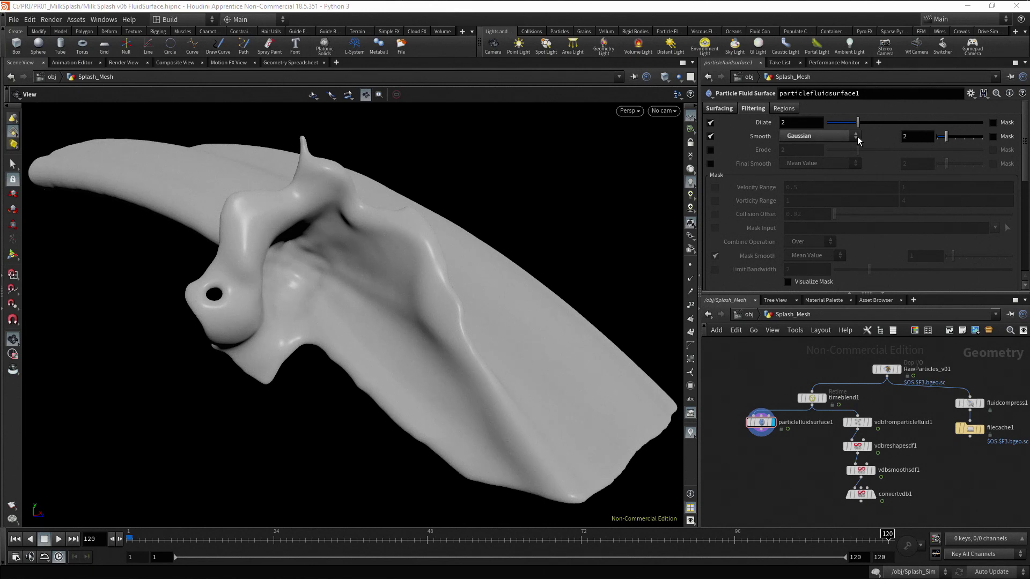
left_click(857, 136)
left_click(843, 179)
Increase the Smooth filter's iterations to 8, 16 and finally 24, leaving Erode off
left_click(904, 138)
type("8")
key("Return")
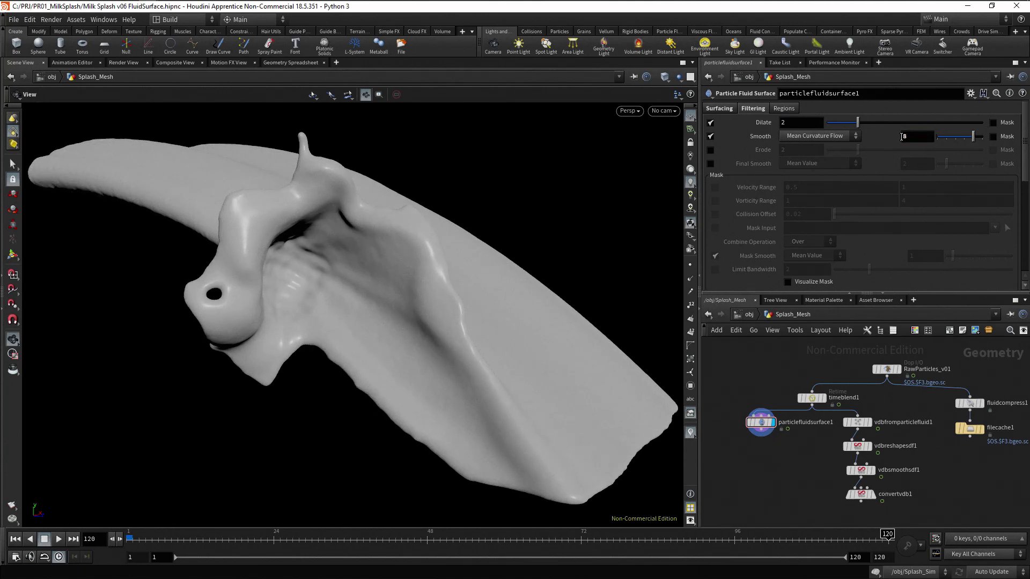
left_click(921, 138)
type("16")
key("Return")
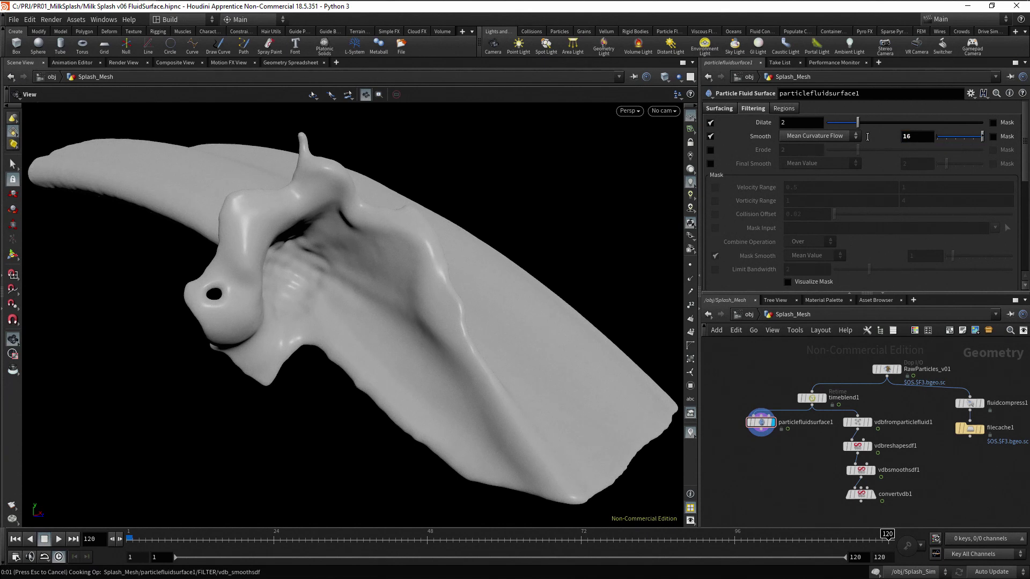
left_click(909, 138)
type("24")
key("Return")
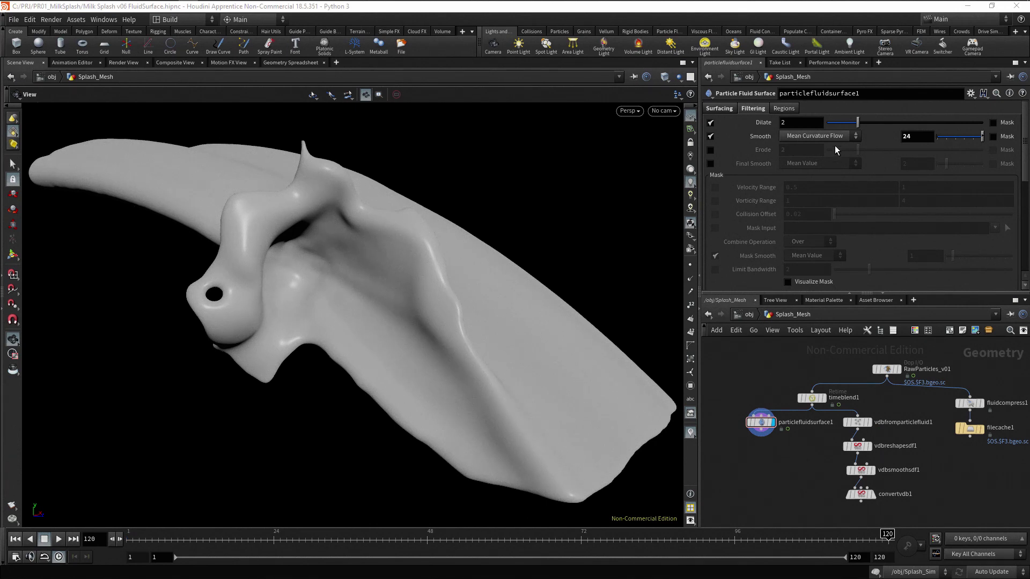
left_click(710, 150)
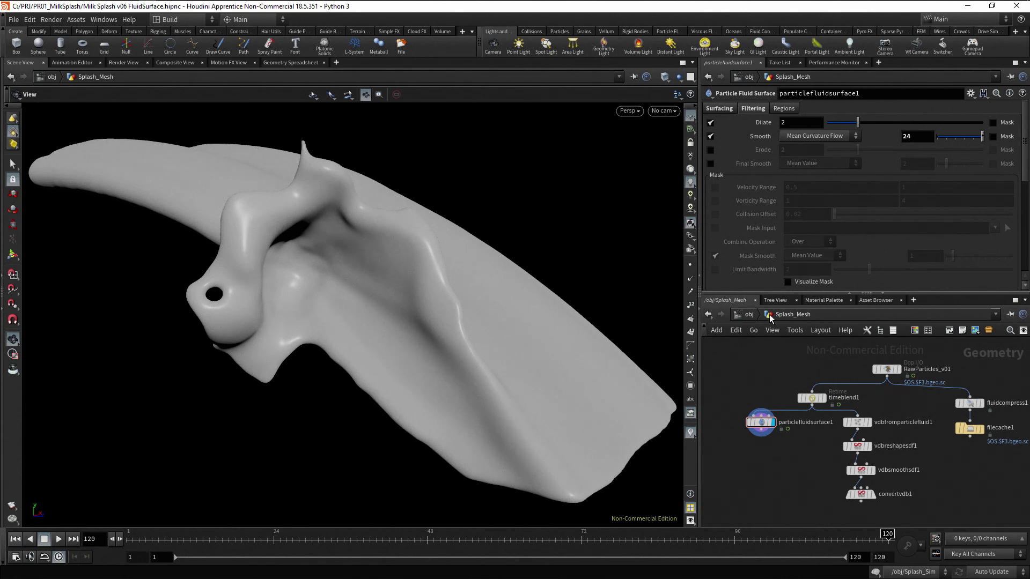
Set the Particle Separation of flipobject1 inside Splash_Sim to 0.015
left_click(750, 316)
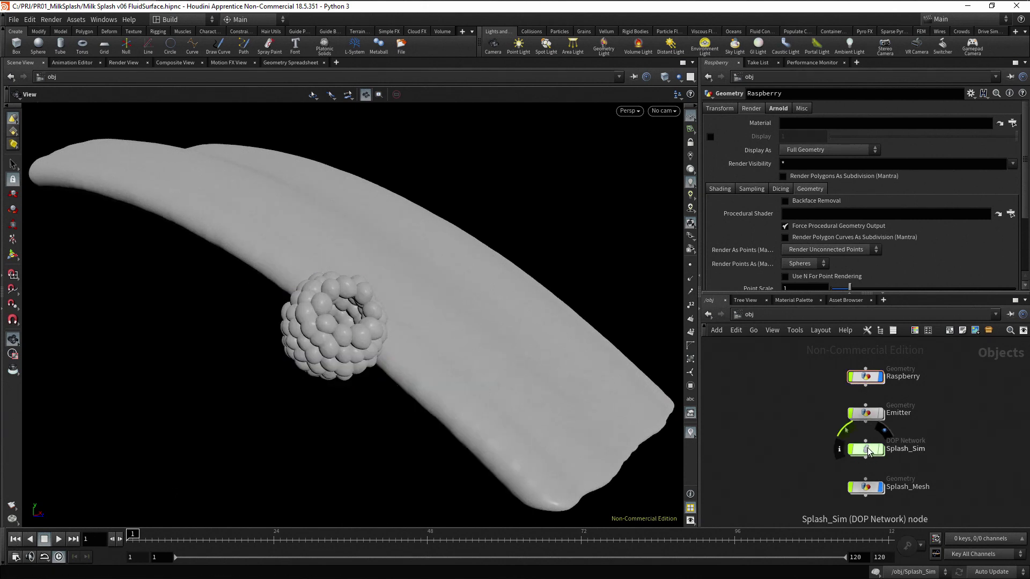
double_click(868, 451)
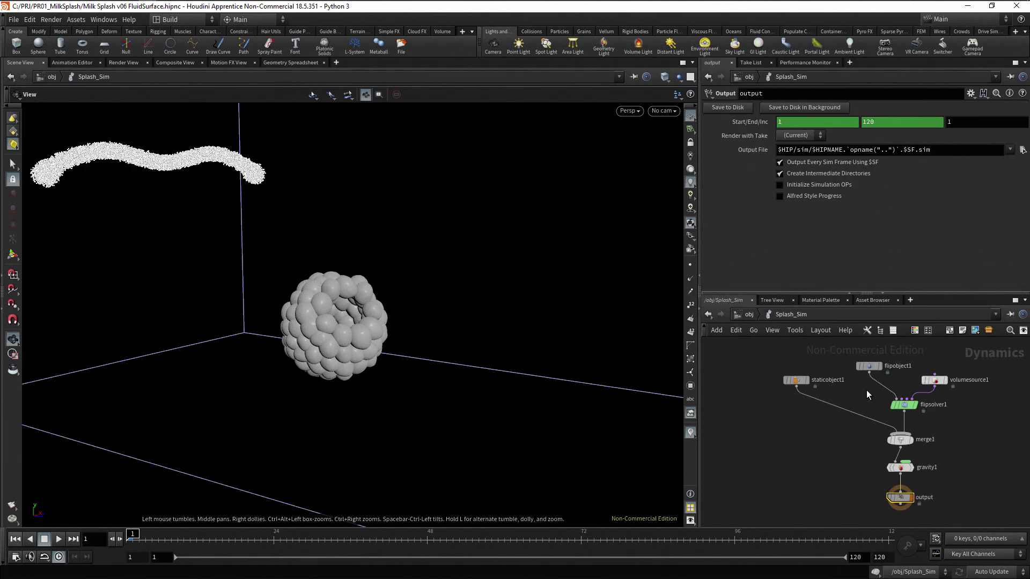
left_click(870, 366)
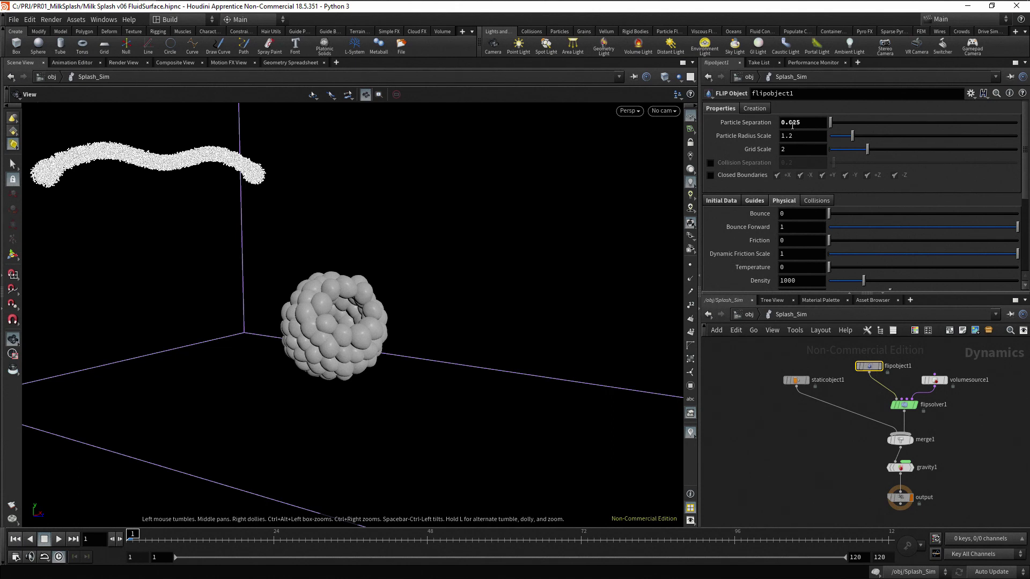
left_click_drag(792, 123, 796, 122)
type("1")
key("Return")
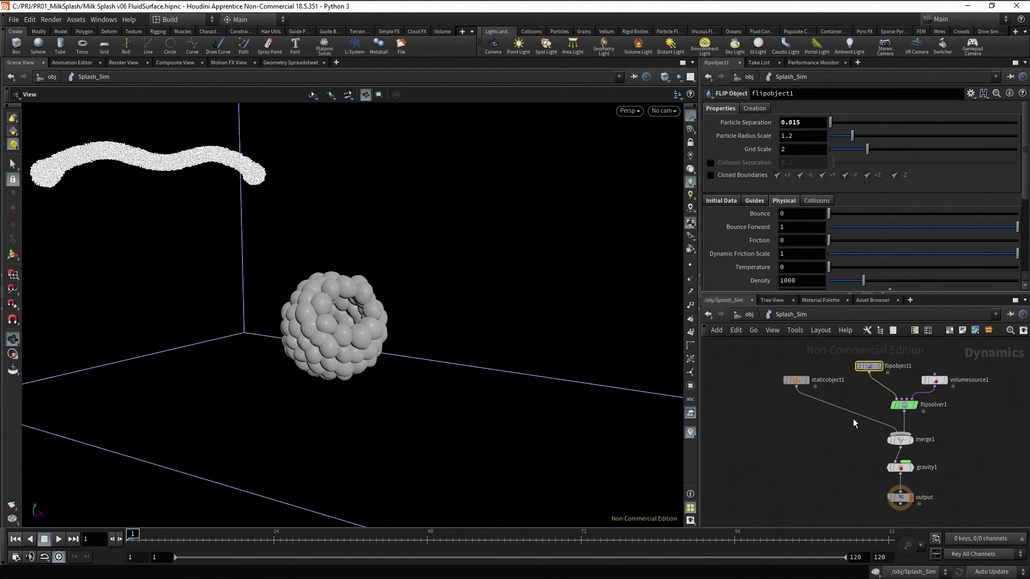
Set flipsolver1's reseeding Surface Oversampling to 15 and Oversampling Bandwidth to 1.5
left_click(903, 405)
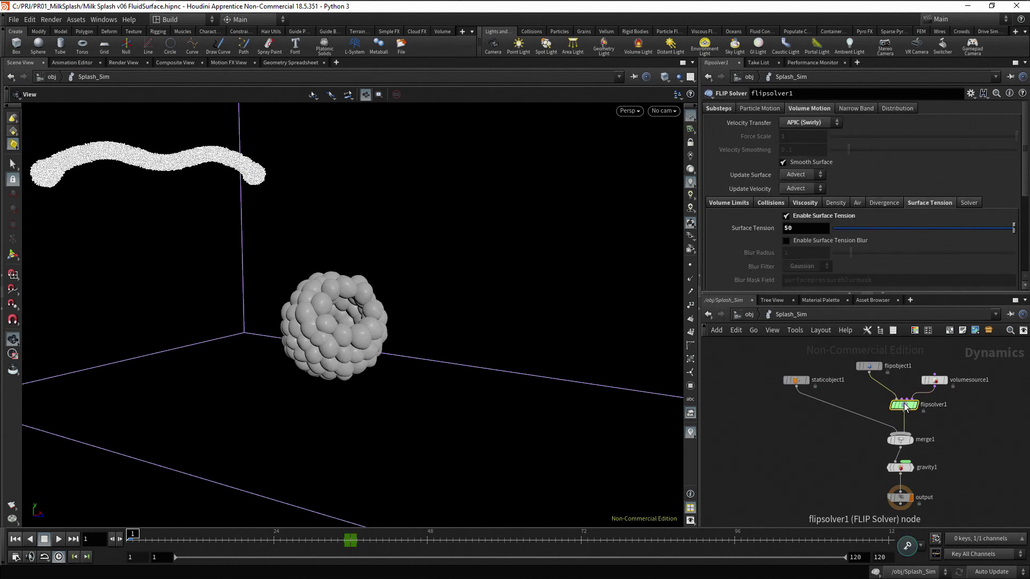
left_click(765, 109)
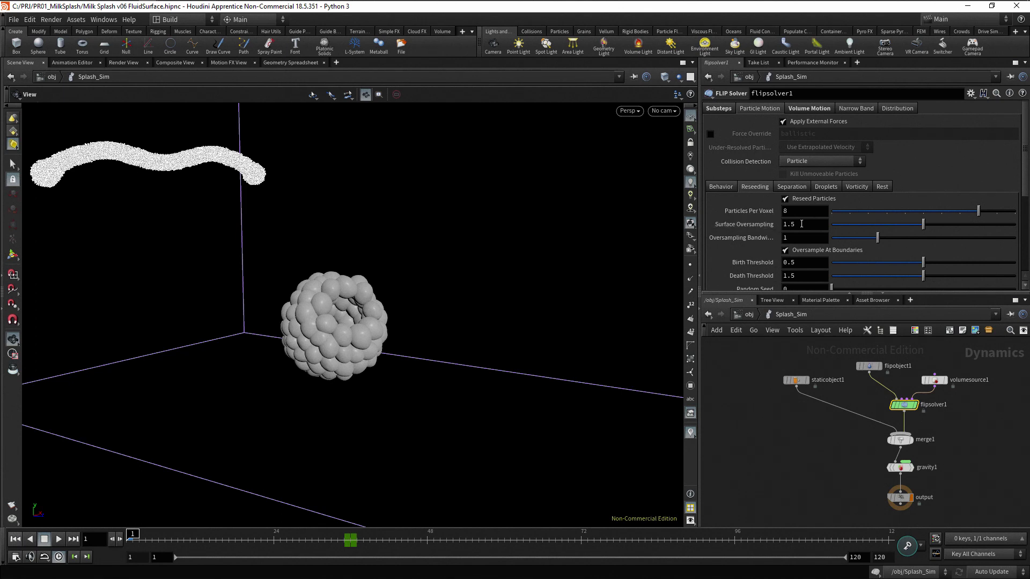
double_click(785, 224)
type("15")
key("Return")
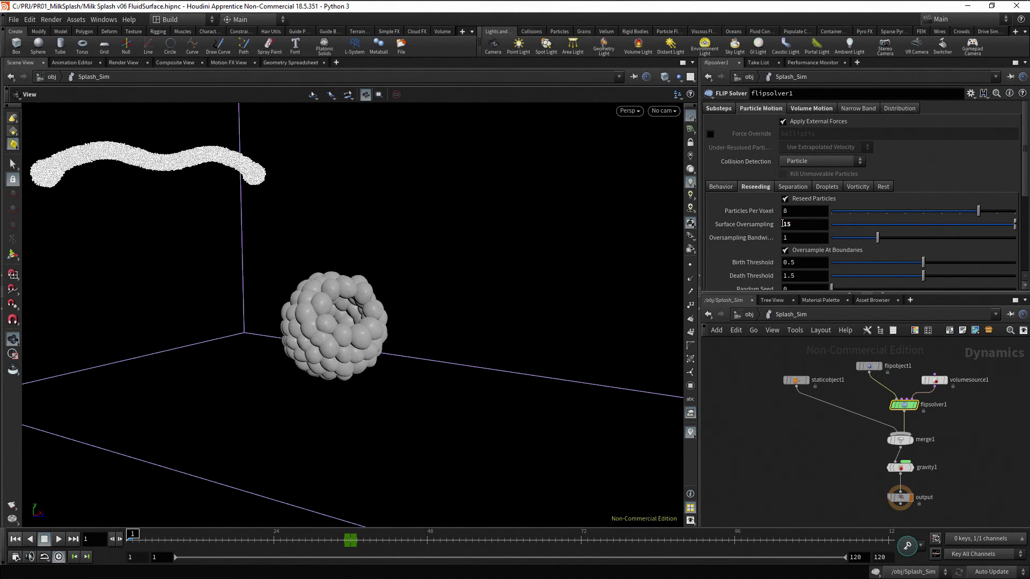
left_click(803, 236)
type(".5")
key("Return")
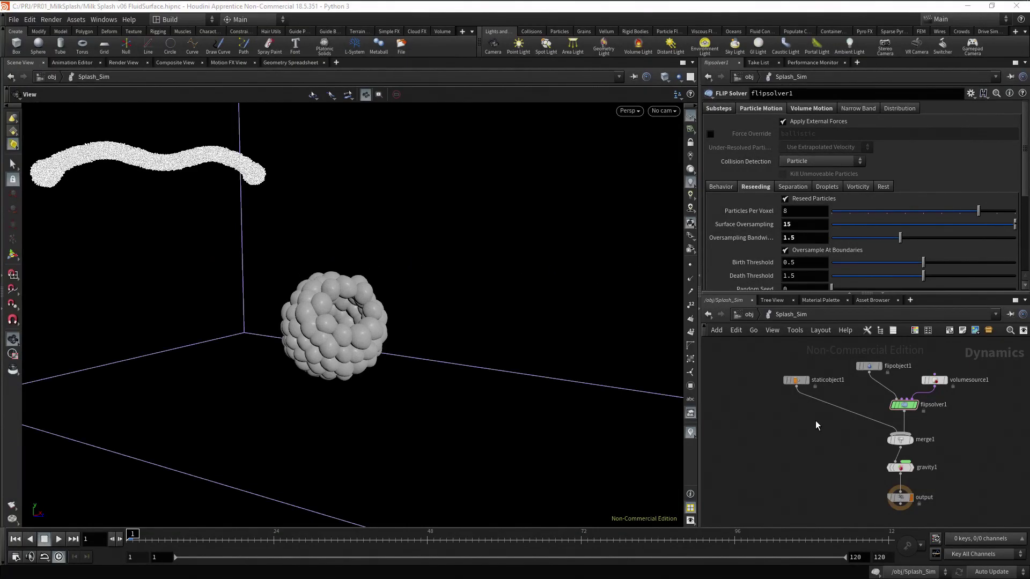
Display the RawParticles_v01 node inside Splash_Mesh and turn off its Load from Disk option
left_click(749, 315)
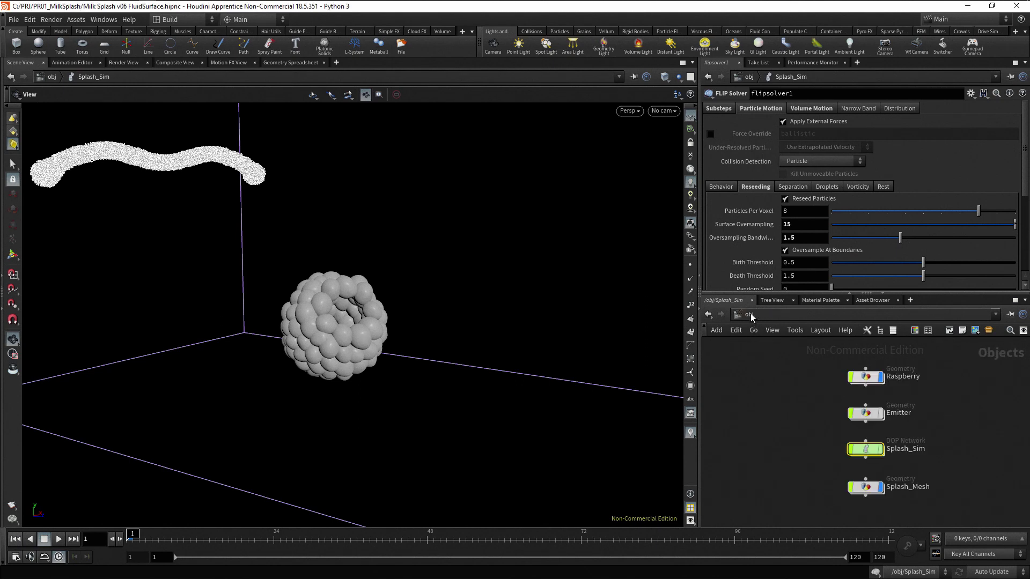
double_click(867, 488)
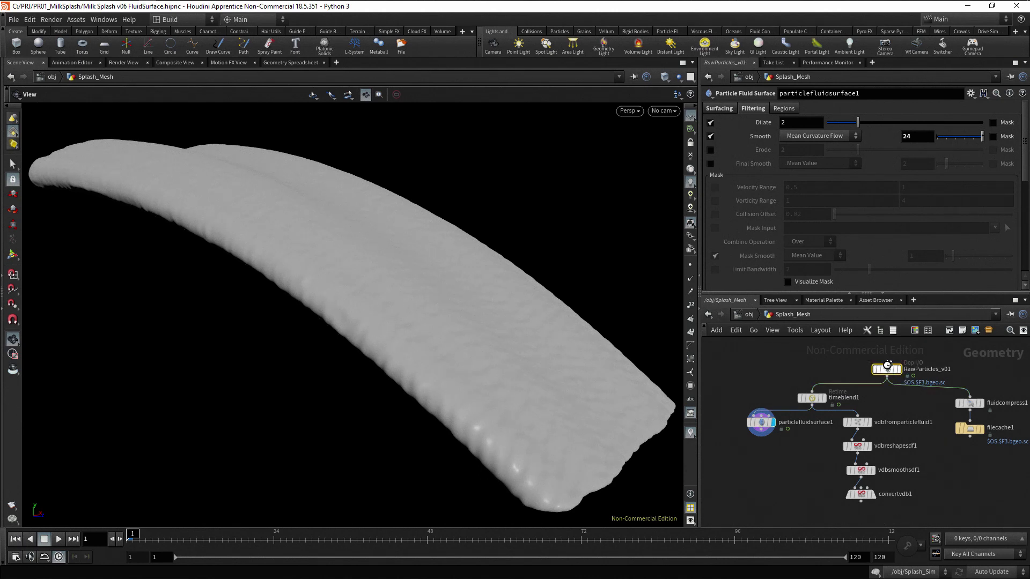
left_click(888, 369)
left_click(900, 370)
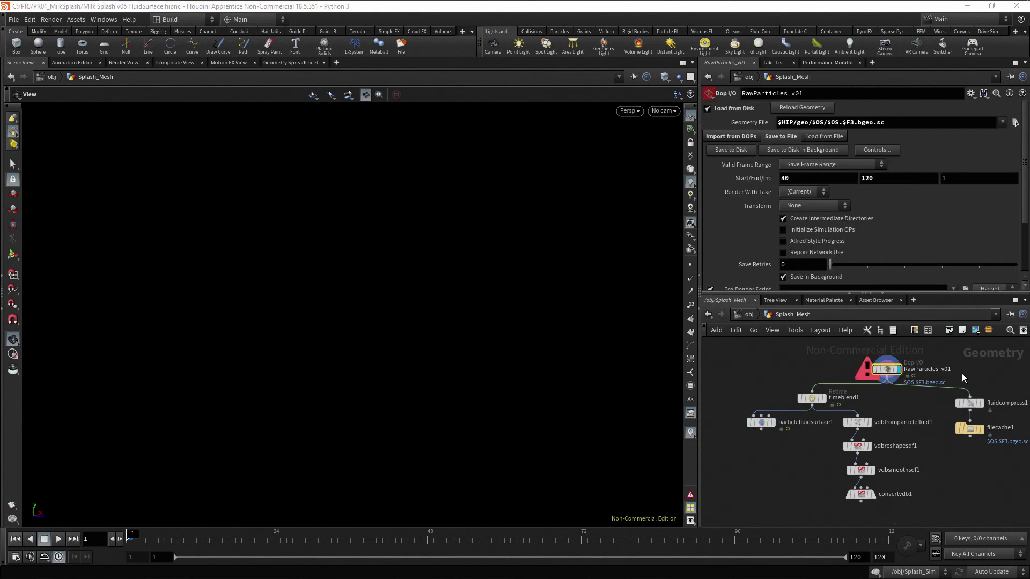
left_click(707, 108)
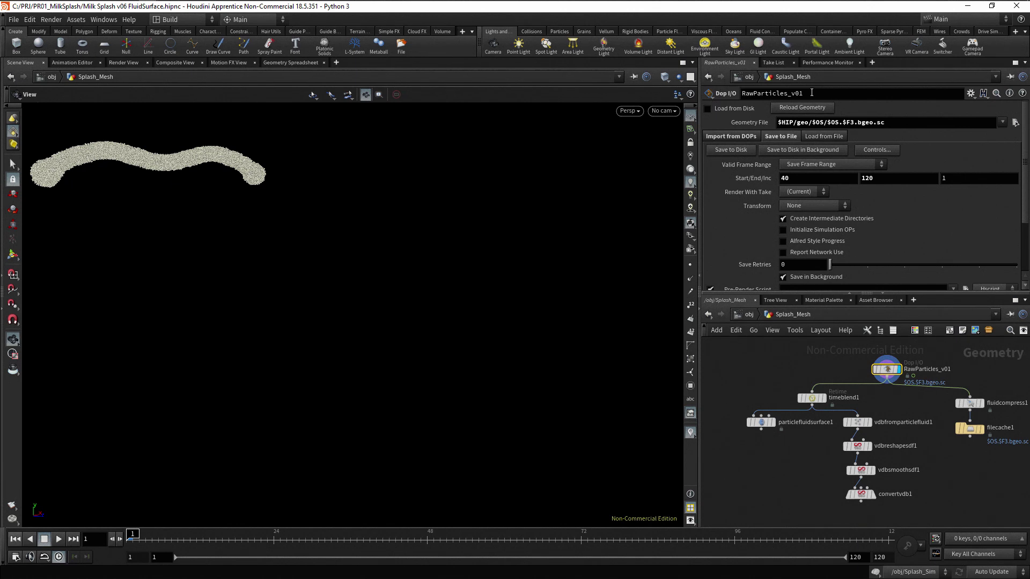
Rename the RawParticles_v01 node to RawParticles_v02
left_click(805, 93)
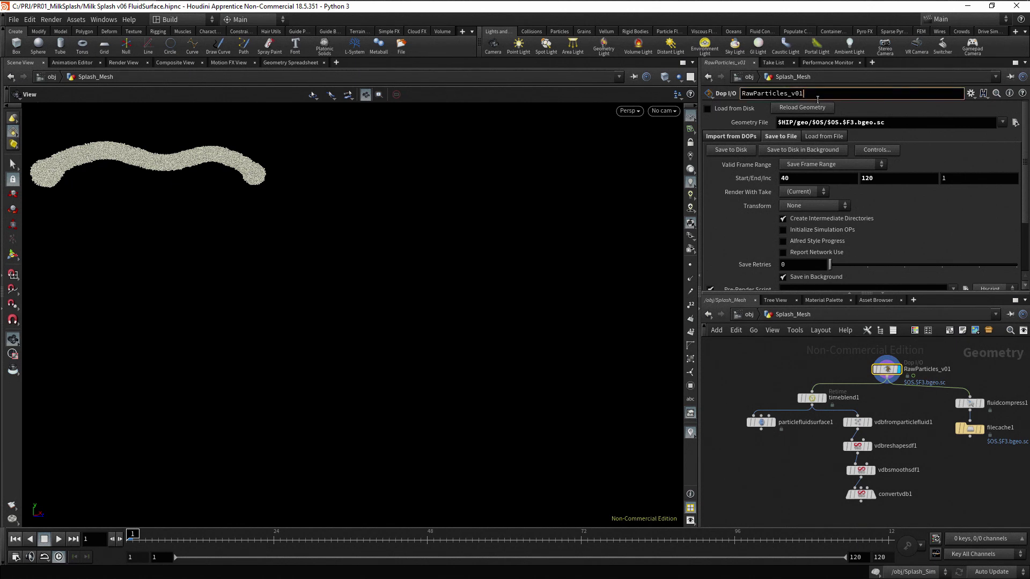
key("BackSpace")
type("2")
key("Return")
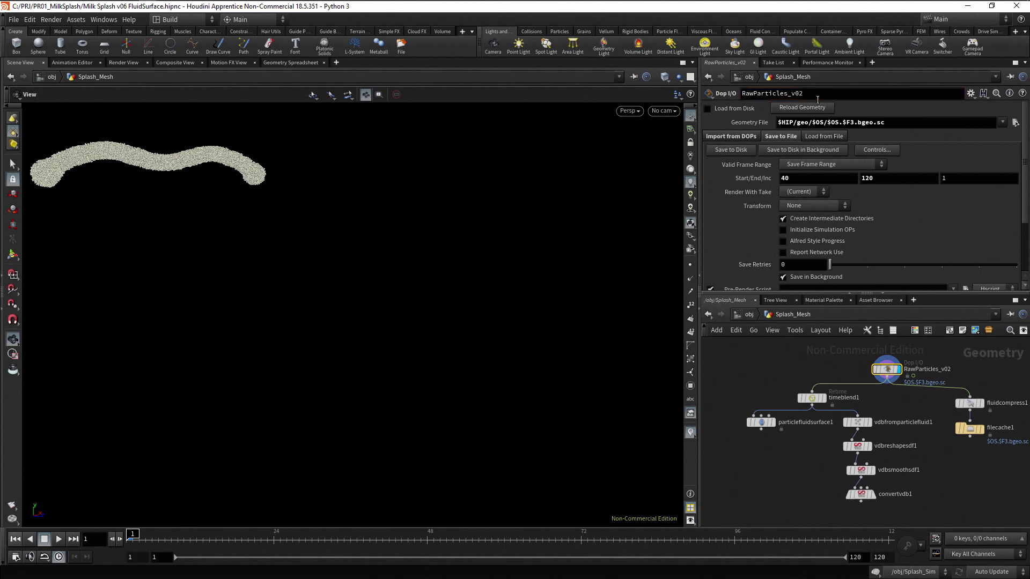
Save the RawParticles_v02 simulation to disk, then load it from disk and show the last frame
left_click(747, 153)
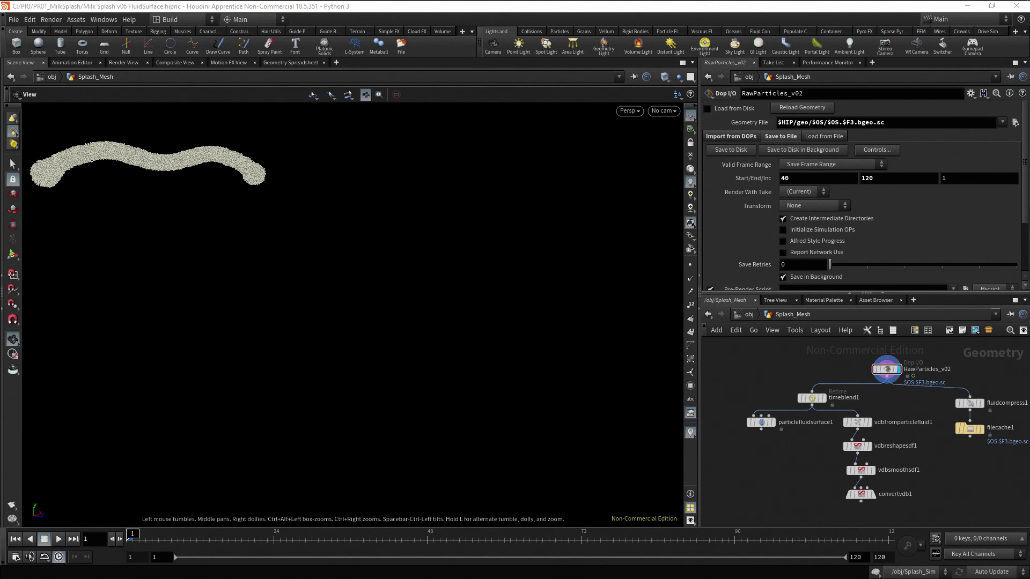
left_click(707, 109)
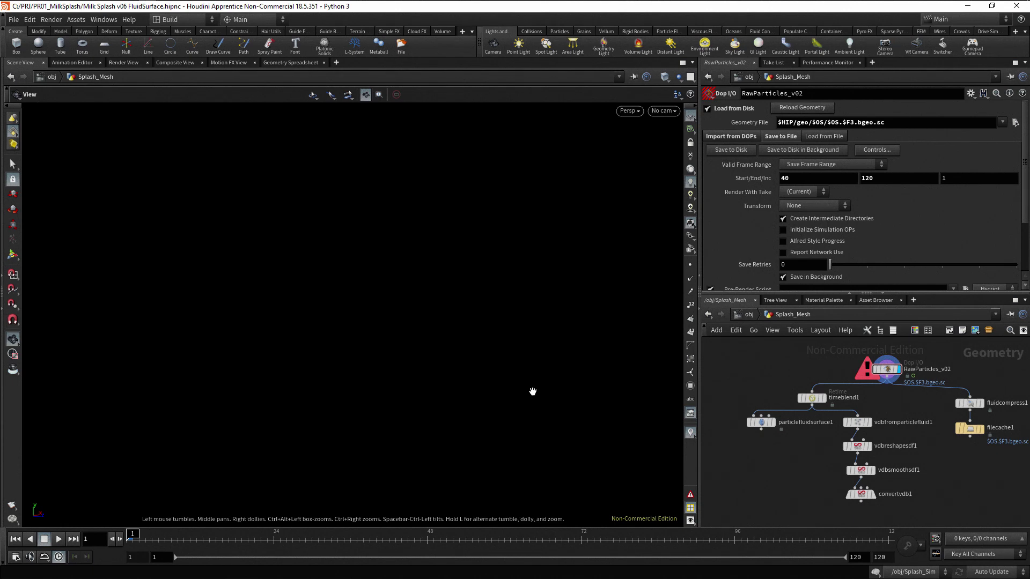
left_click(73, 539)
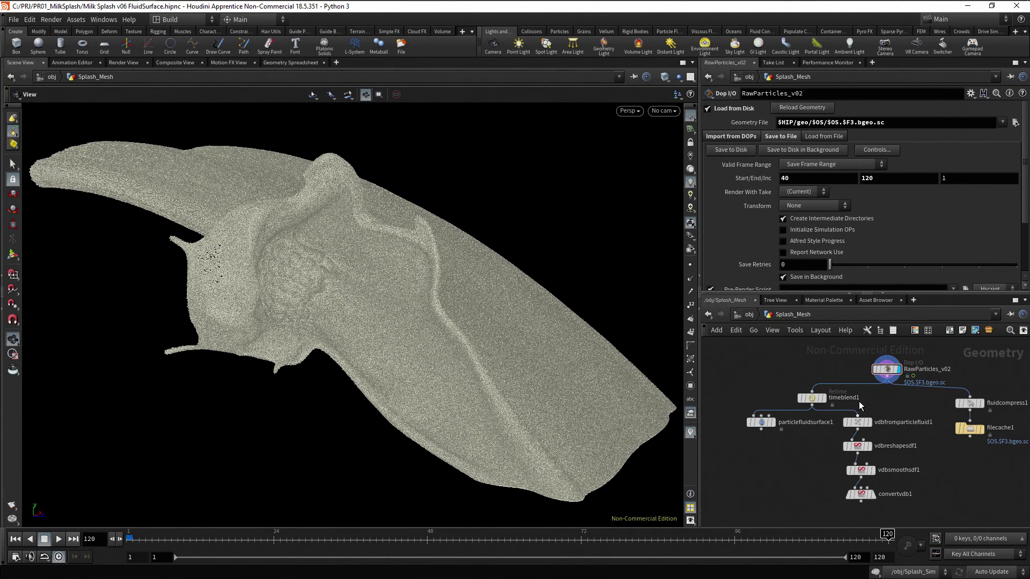
Check the RawParticles_v02 node's info and display the meshed result of particlefluidsurface1
middle_click(888, 372)
mouse_move(773, 427)
left_click(774, 426)
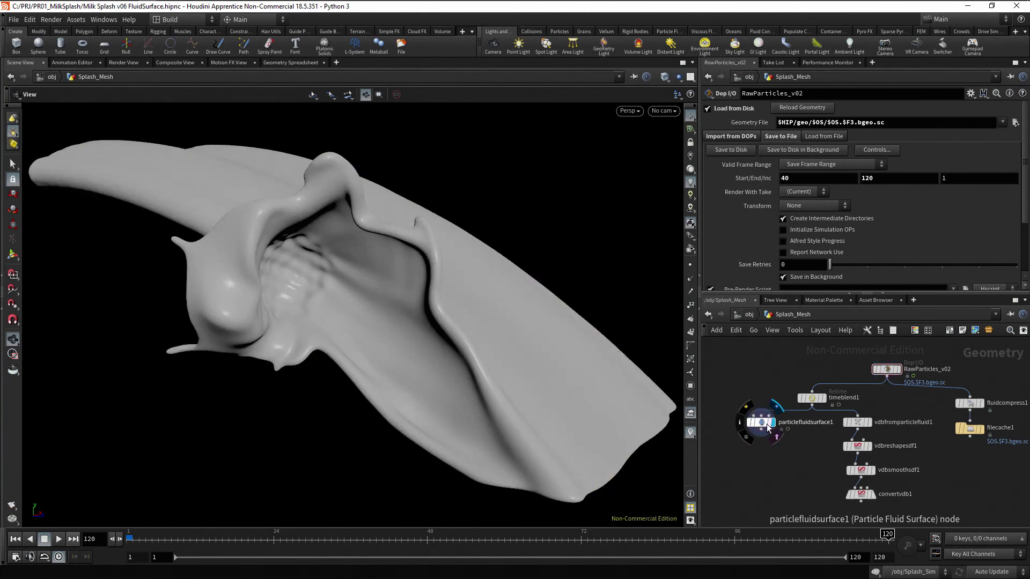
left_click(762, 423)
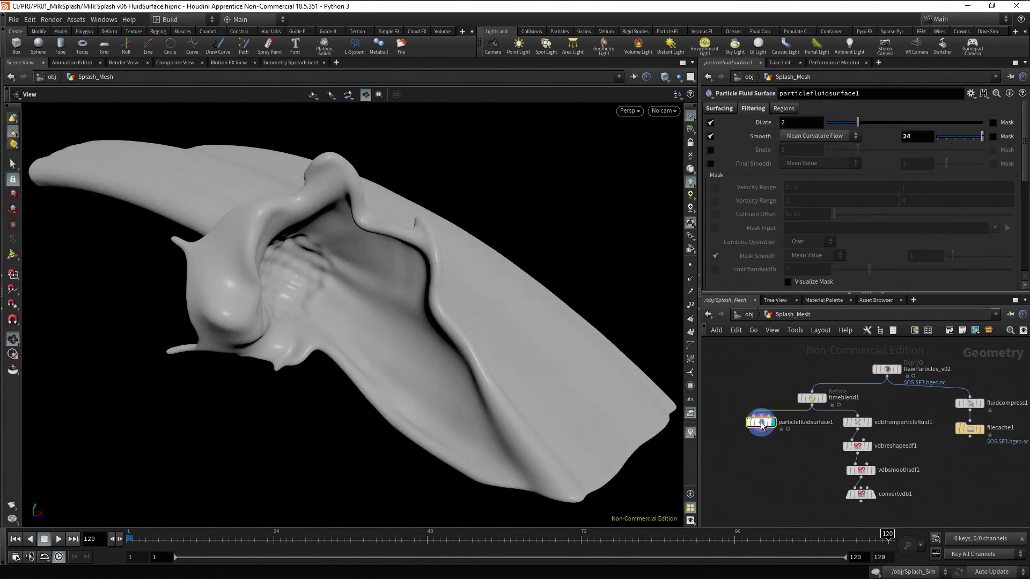
Duplicate filecache1, connect the copy beneath particlefluidsurface1 and rename it Mesh_v02
left_click(756, 458)
left_click_drag(970, 429, 768, 472)
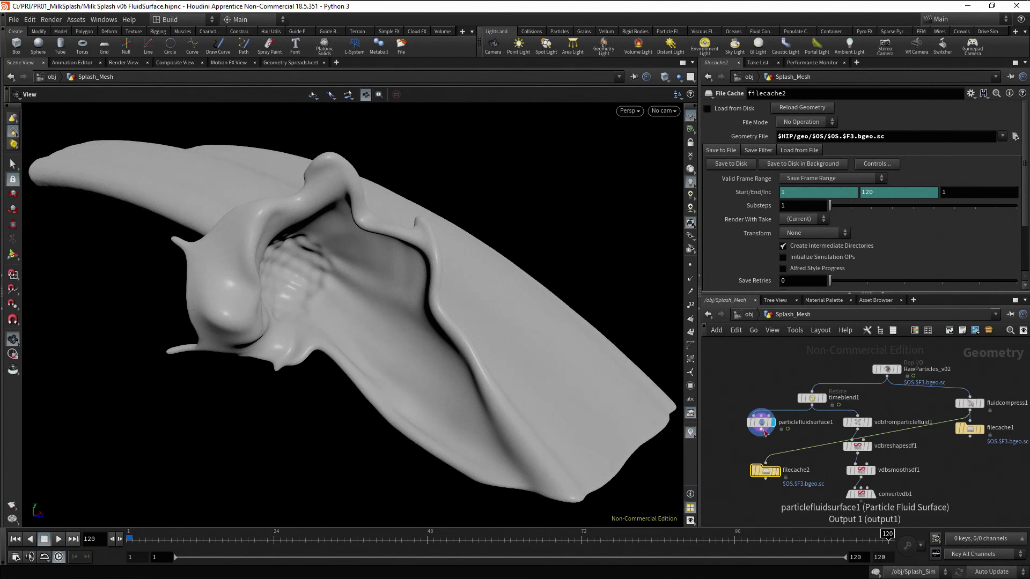
mouse_move(765, 433)
left_mouse_down()
mouse_move(765, 463)
mouse_move(764, 453)
left_mouse_up()
double_click(805, 452)
type("Mesh_v02")
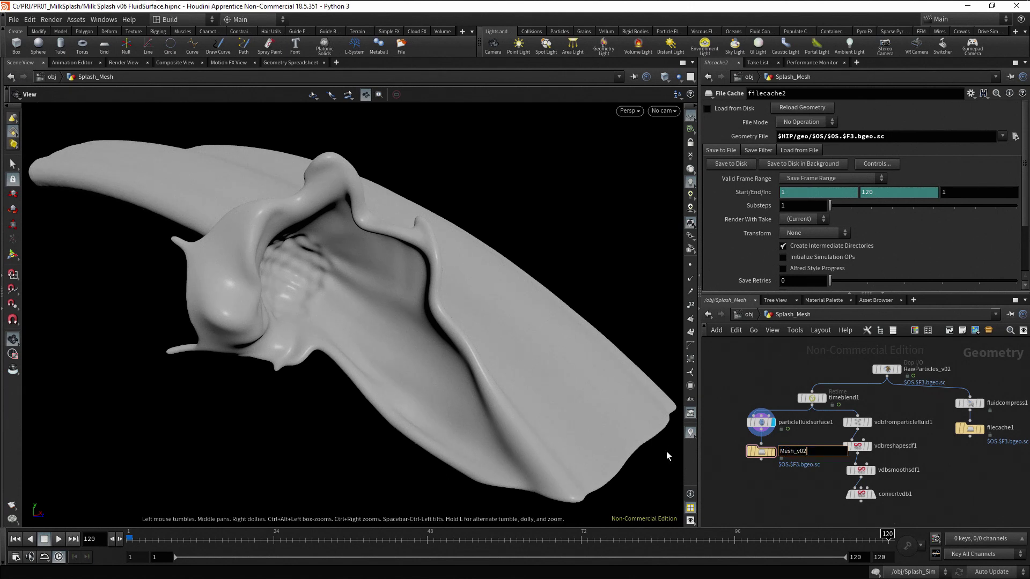
key("Return")
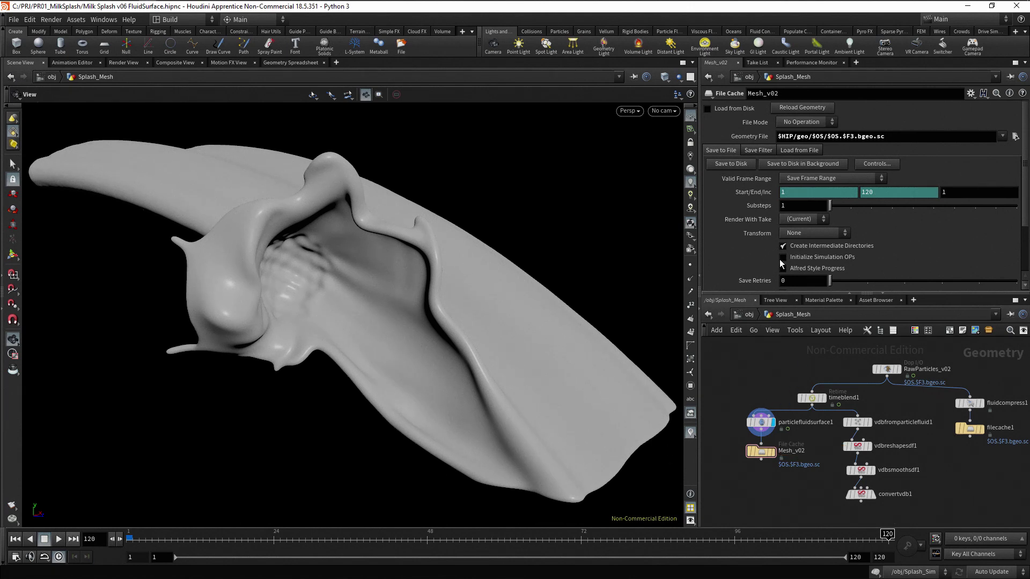
Delete the channels on Mesh_v02's frame range, cache frames 40 to 120 to disk and enable Load from Disk
right_click(756, 195)
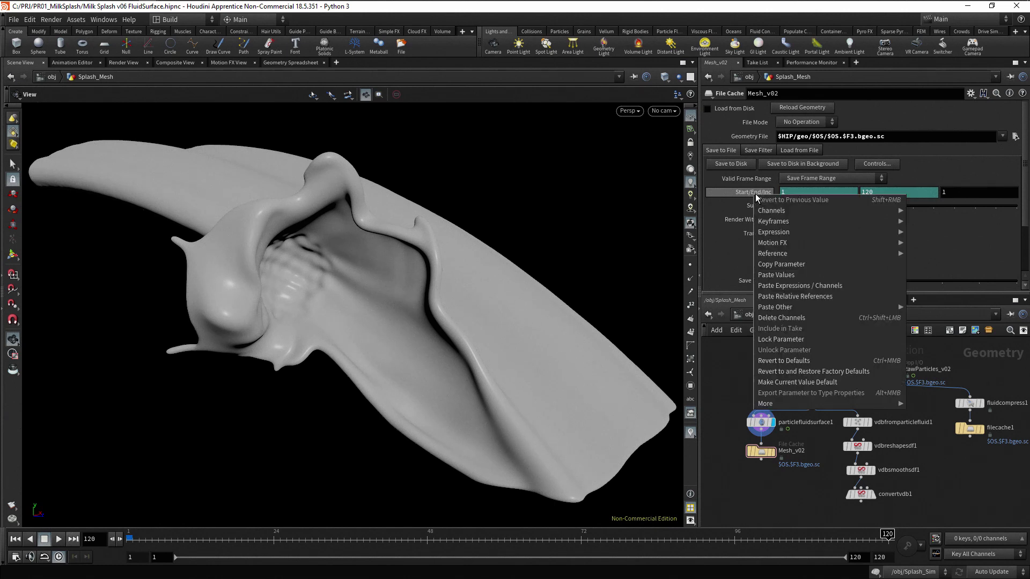
left_click(813, 318)
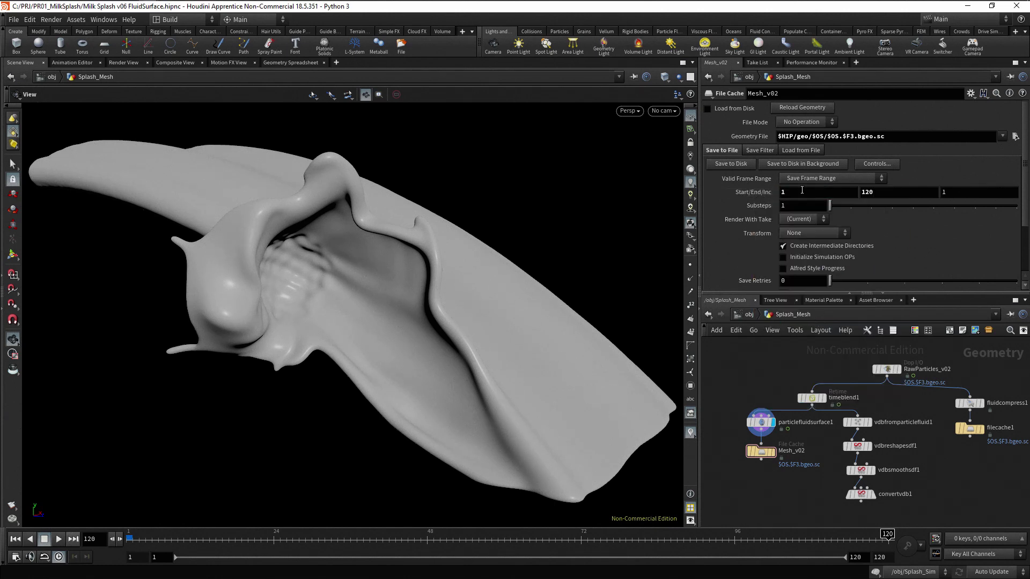
left_click(782, 194)
key("Return")
left_click(753, 168)
left_click(708, 109)
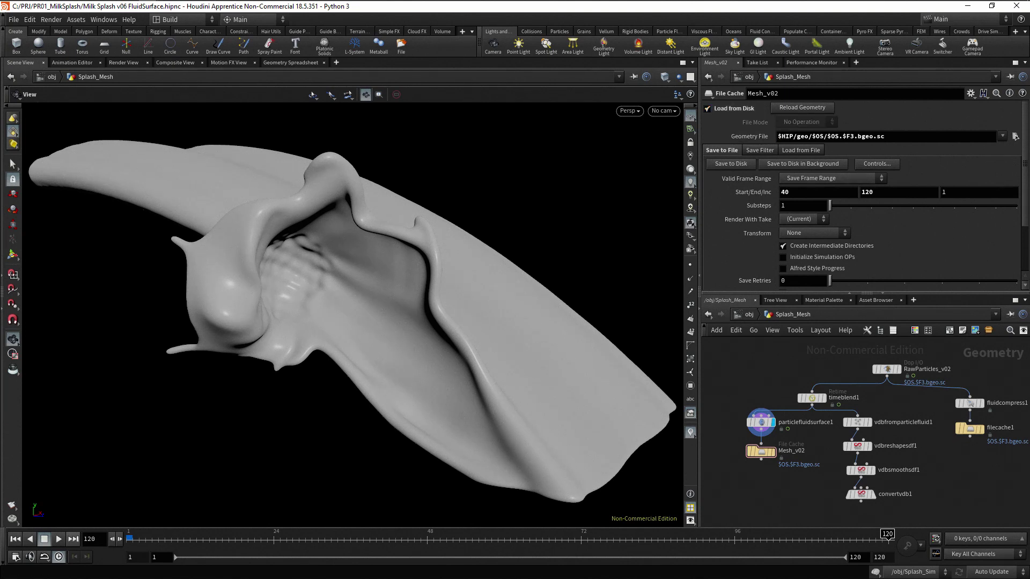
Add a Null named OUT after Mesh_v02 and make it the displayed node
left_click(762, 460)
key("Tab")
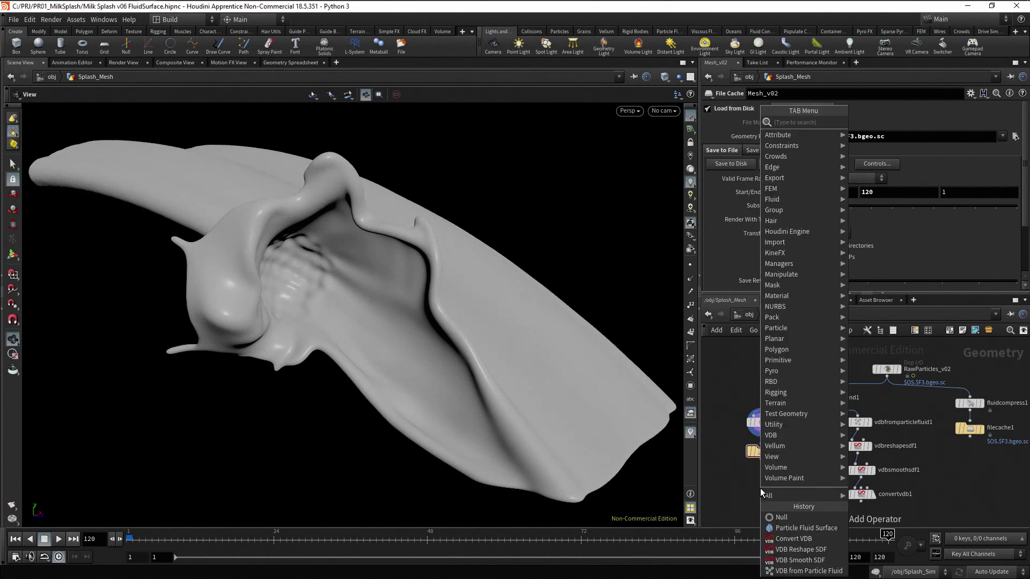
left_click(781, 517)
left_click(765, 489)
type("OUT")
key("Return")
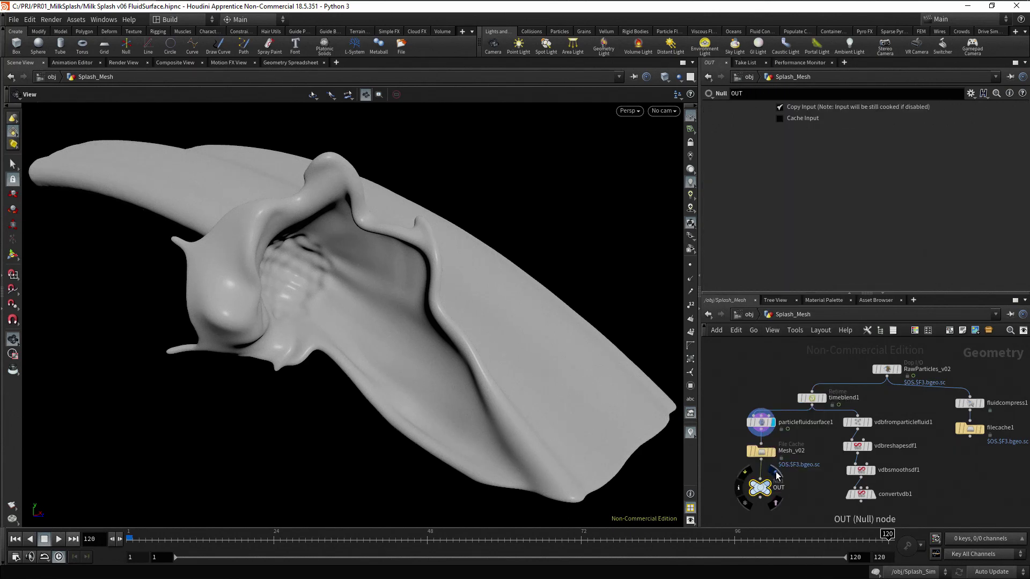
left_click(778, 475)
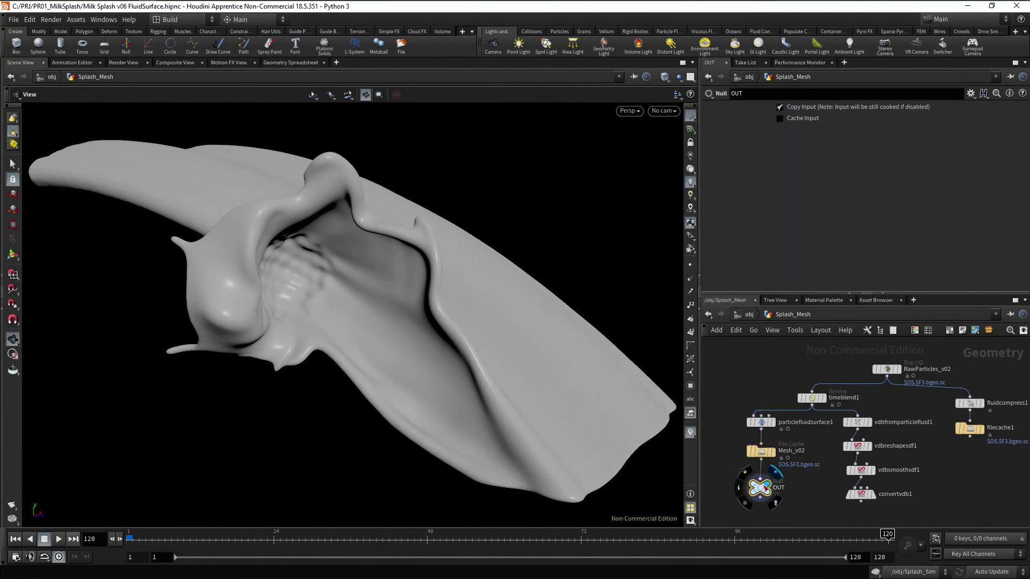
Render a flipbook of frames 40 to 120 from the current viewport and play it in MPlay
right_click(13, 507)
left_click(48, 510)
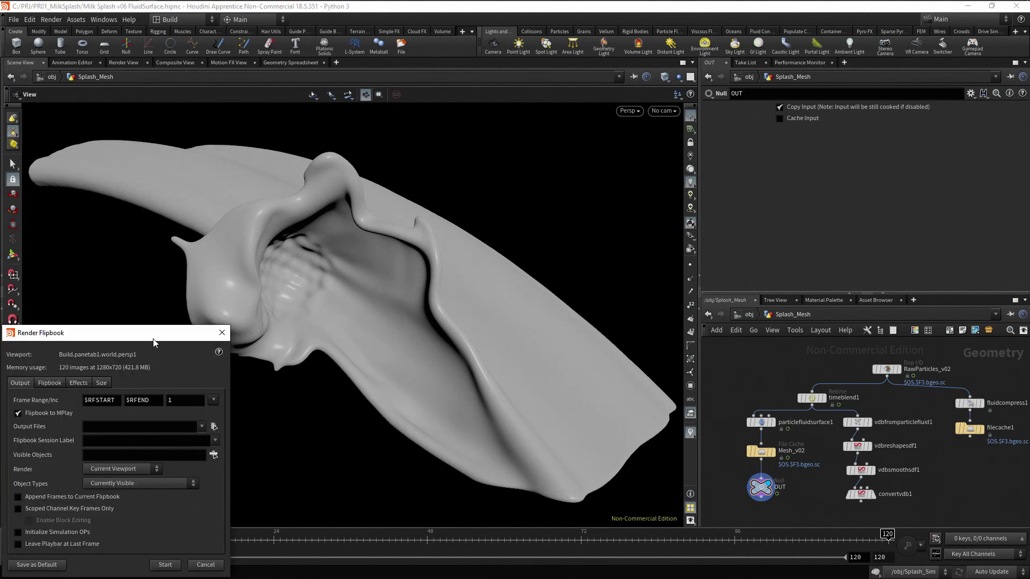
left_click_drag(155, 338, 184, 281)
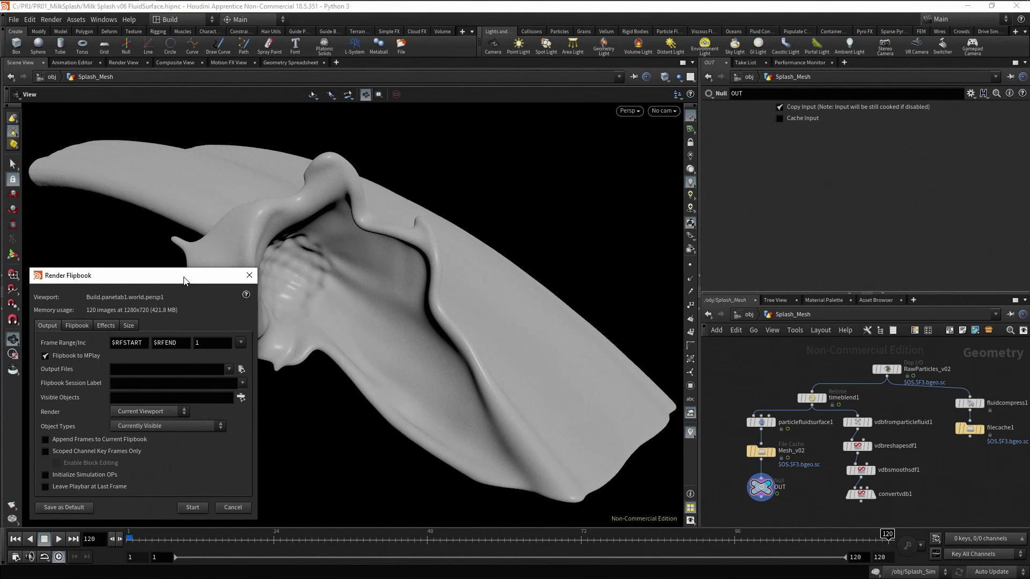
double_click(146, 342)
type("40")
key("Tab")
type("12")
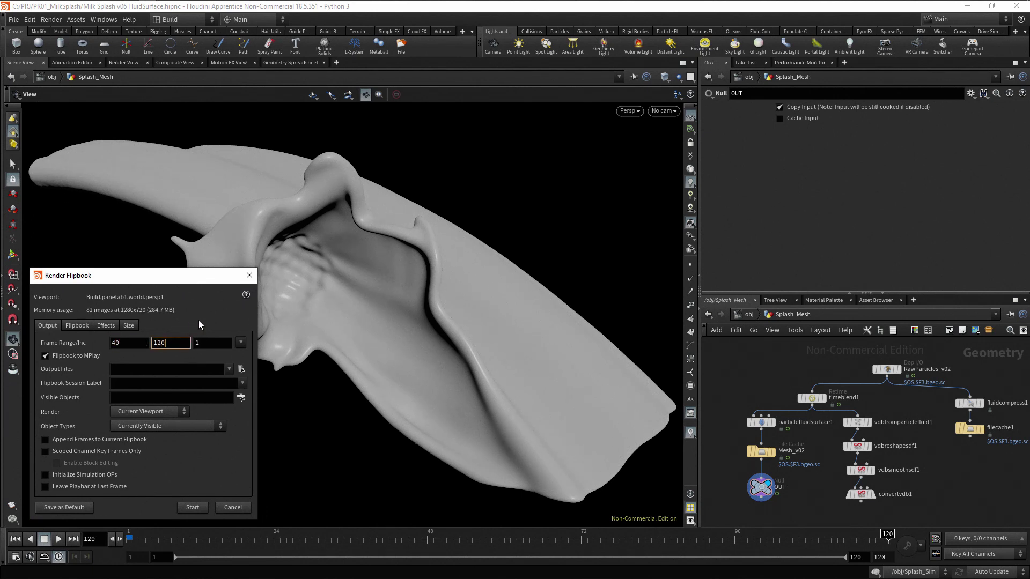
key("Return")
left_click(193, 508)
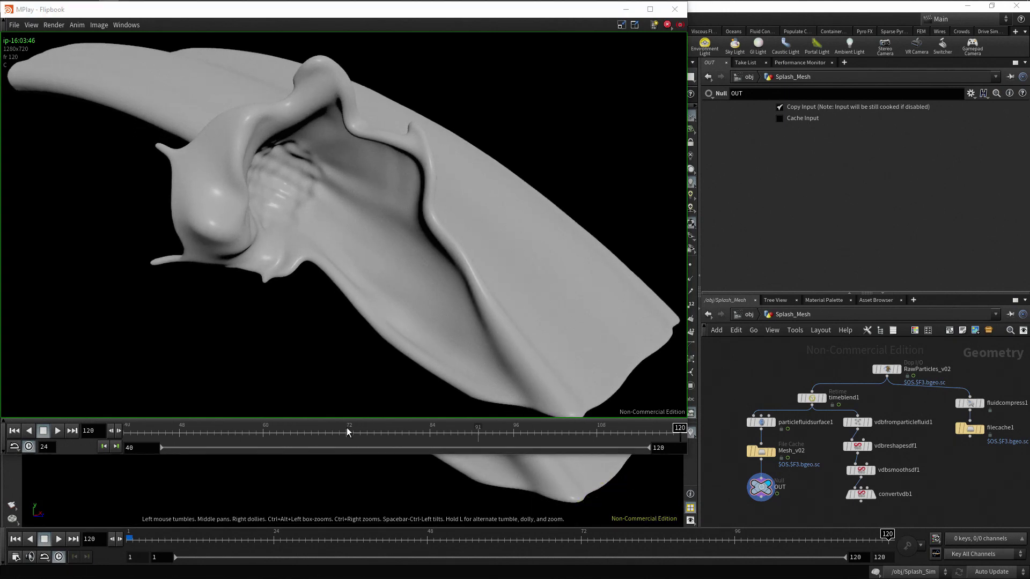
left_click(57, 431)
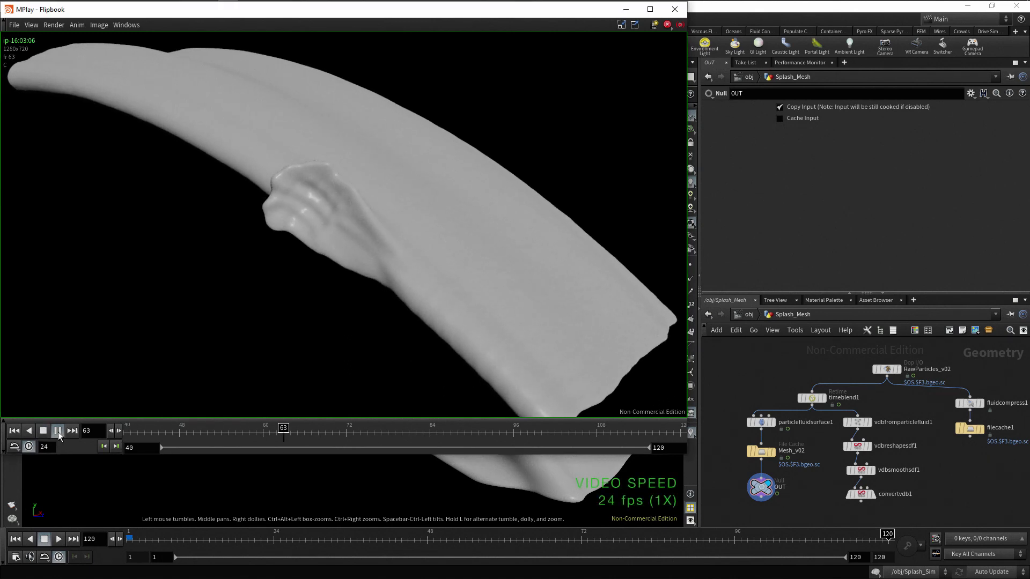